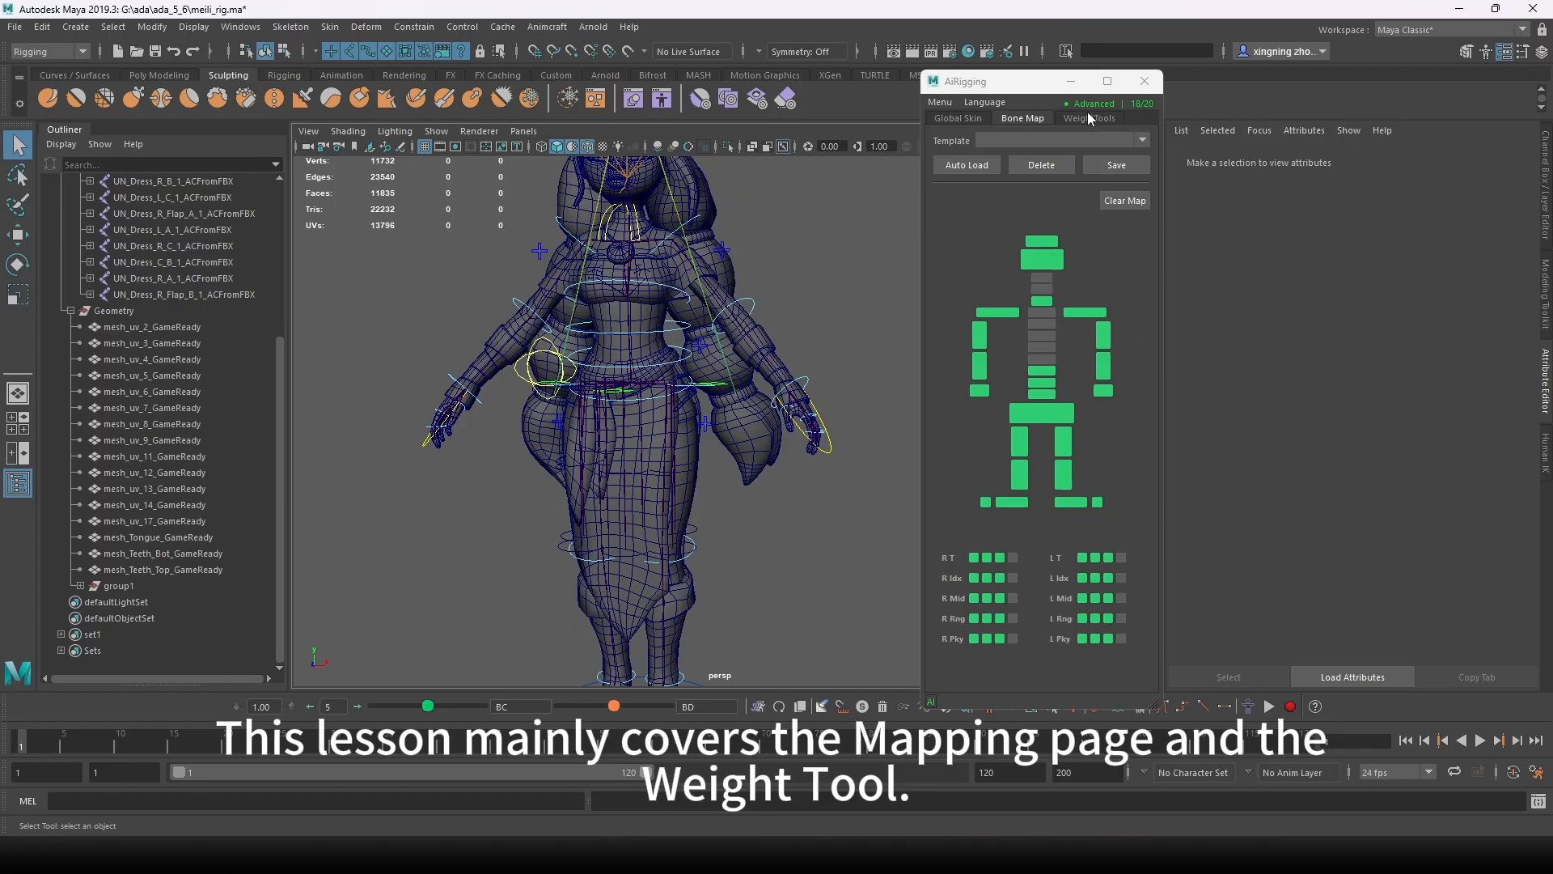
Step: Look over the Bone Map page, the rigged character and the available mapping templates
left_click(1090, 118)
left_click(1039, 118)
left_click_drag(687, 288, 732, 321, "alt")
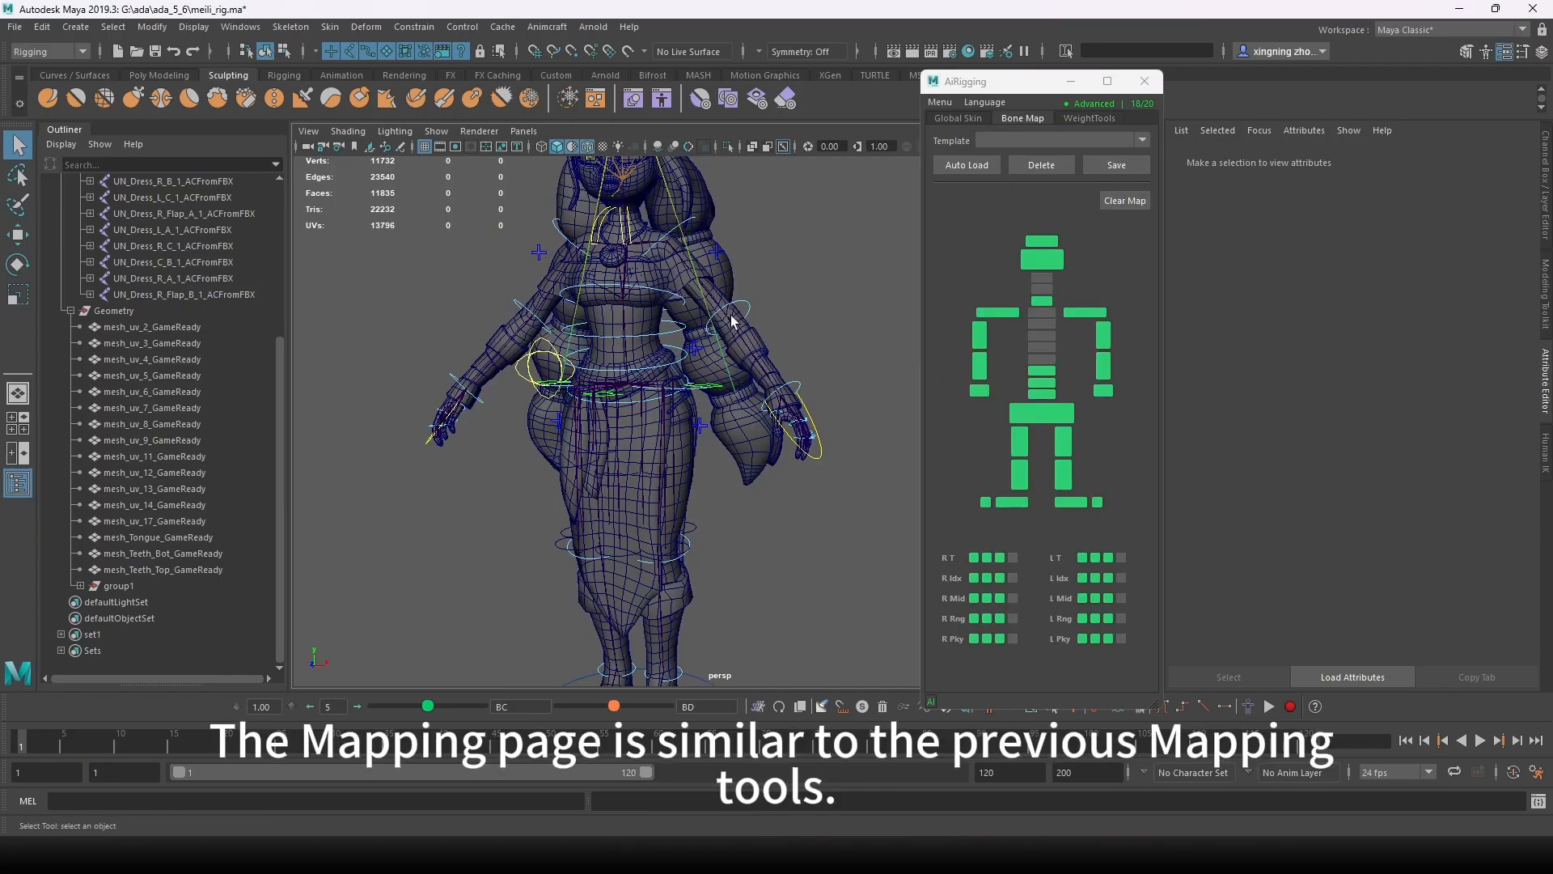
right_click_drag(733, 321, 819, 328, "alt")
scroll(809, 296, "down", 2)
mouse_move(810, 296)
middle_mouse_down("alt")
mouse_move(807, 332)
mouse_move(789, 318)
middle_mouse_up("alt")
left_click_drag(790, 318, 823, 296, "alt")
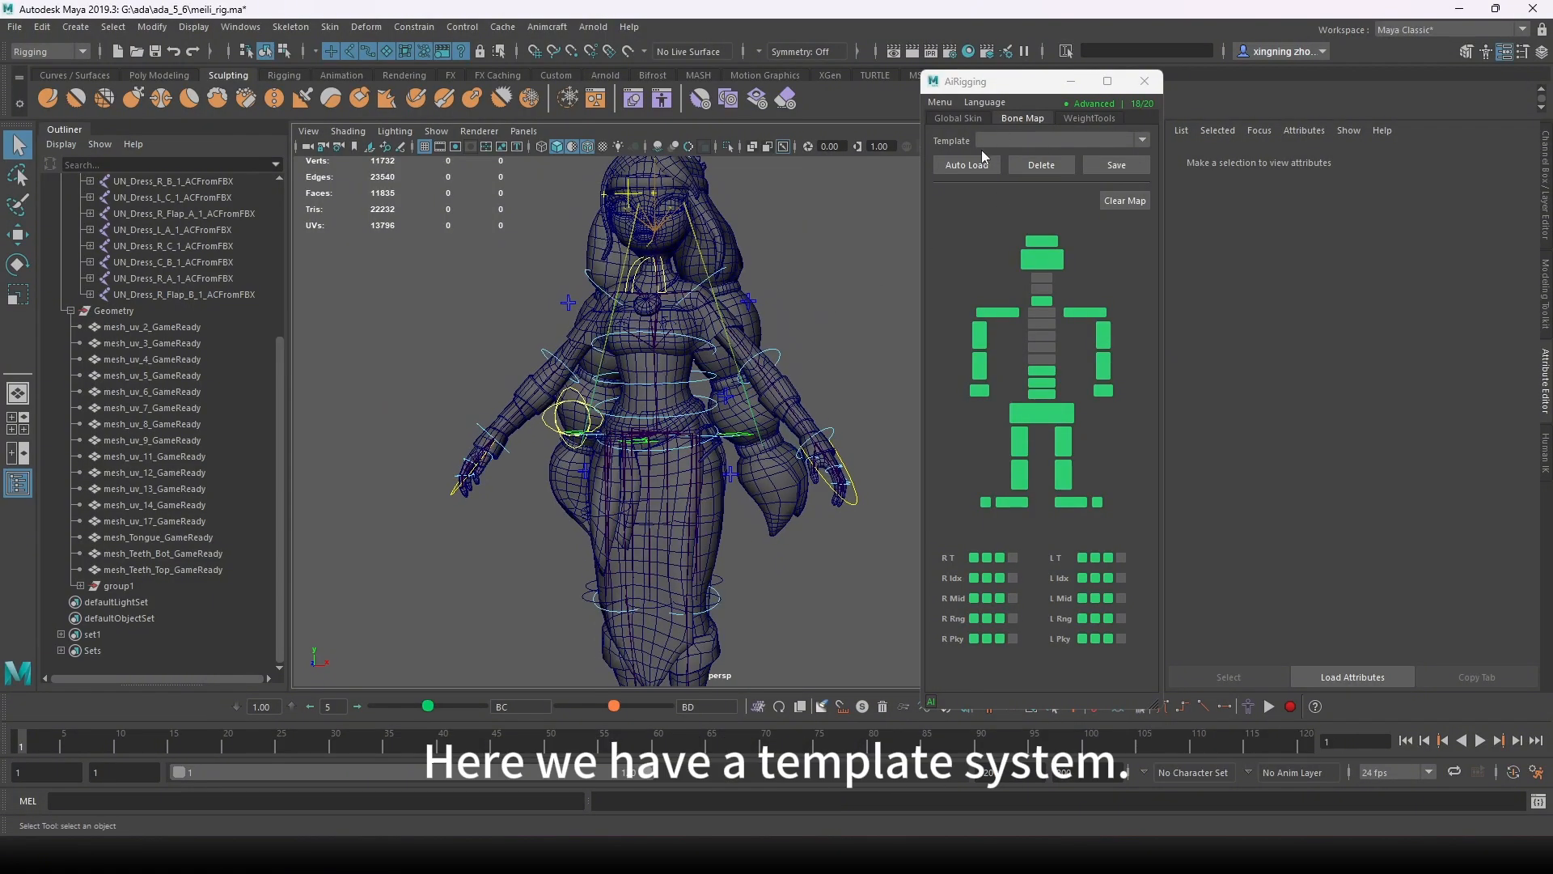
left_click(1055, 142)
left_click(1055, 142)
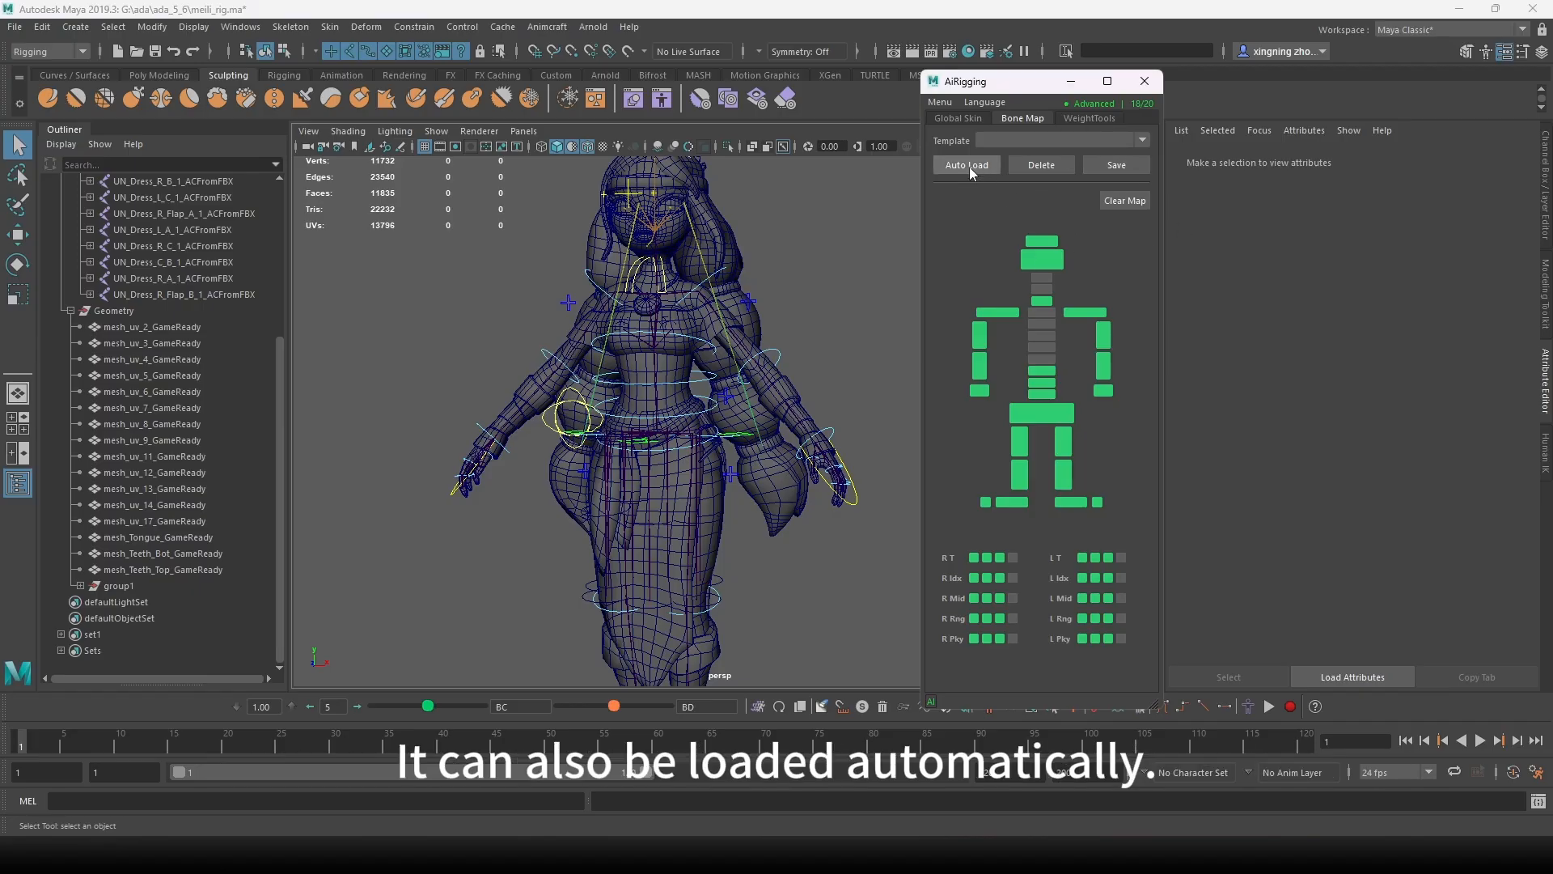
Step: Clear the bone map and reload it automatically from the adv_biped_game template
left_click(1115, 202)
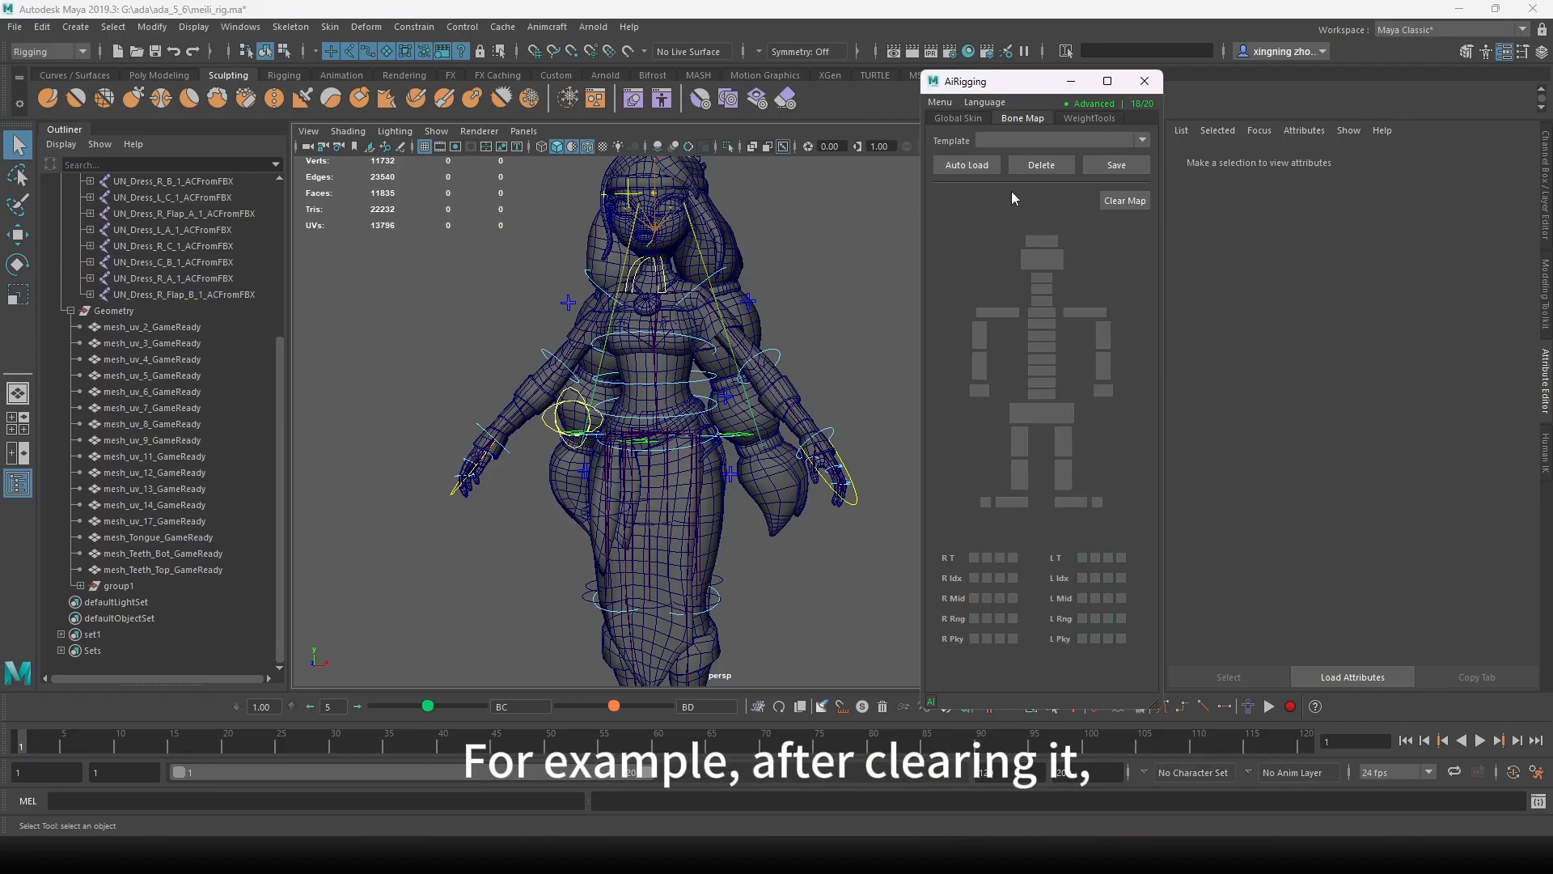
left_click(967, 165)
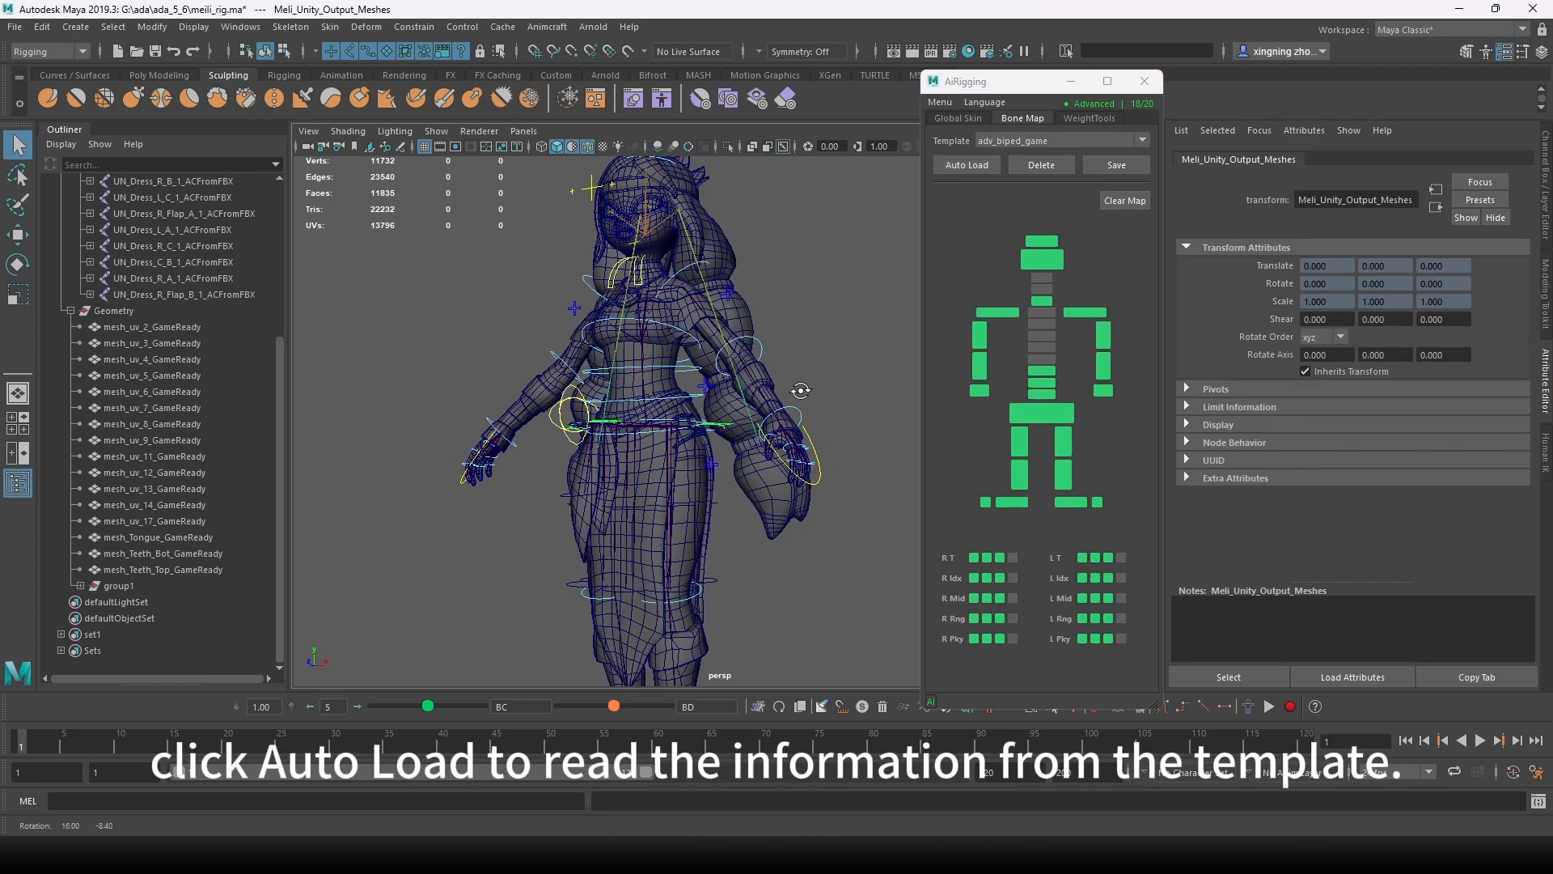
left_click(1032, 142)
left_click(1029, 141)
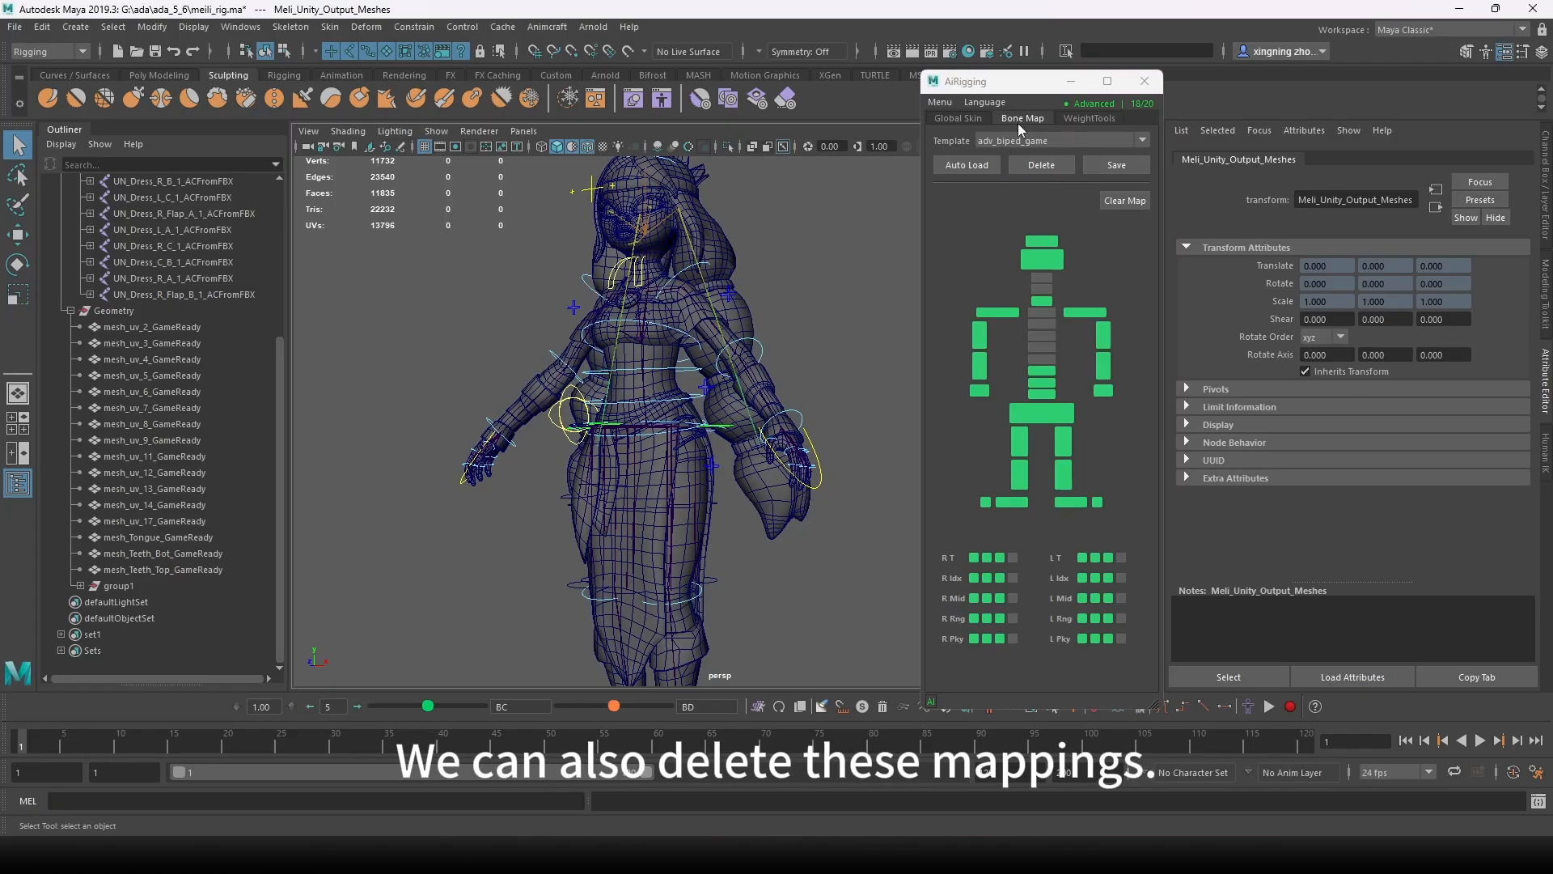
Step: Clear the existing bone map and map the Shoulder_L joint to the left upper arm slot
scroll(728, 364, "up", 5)
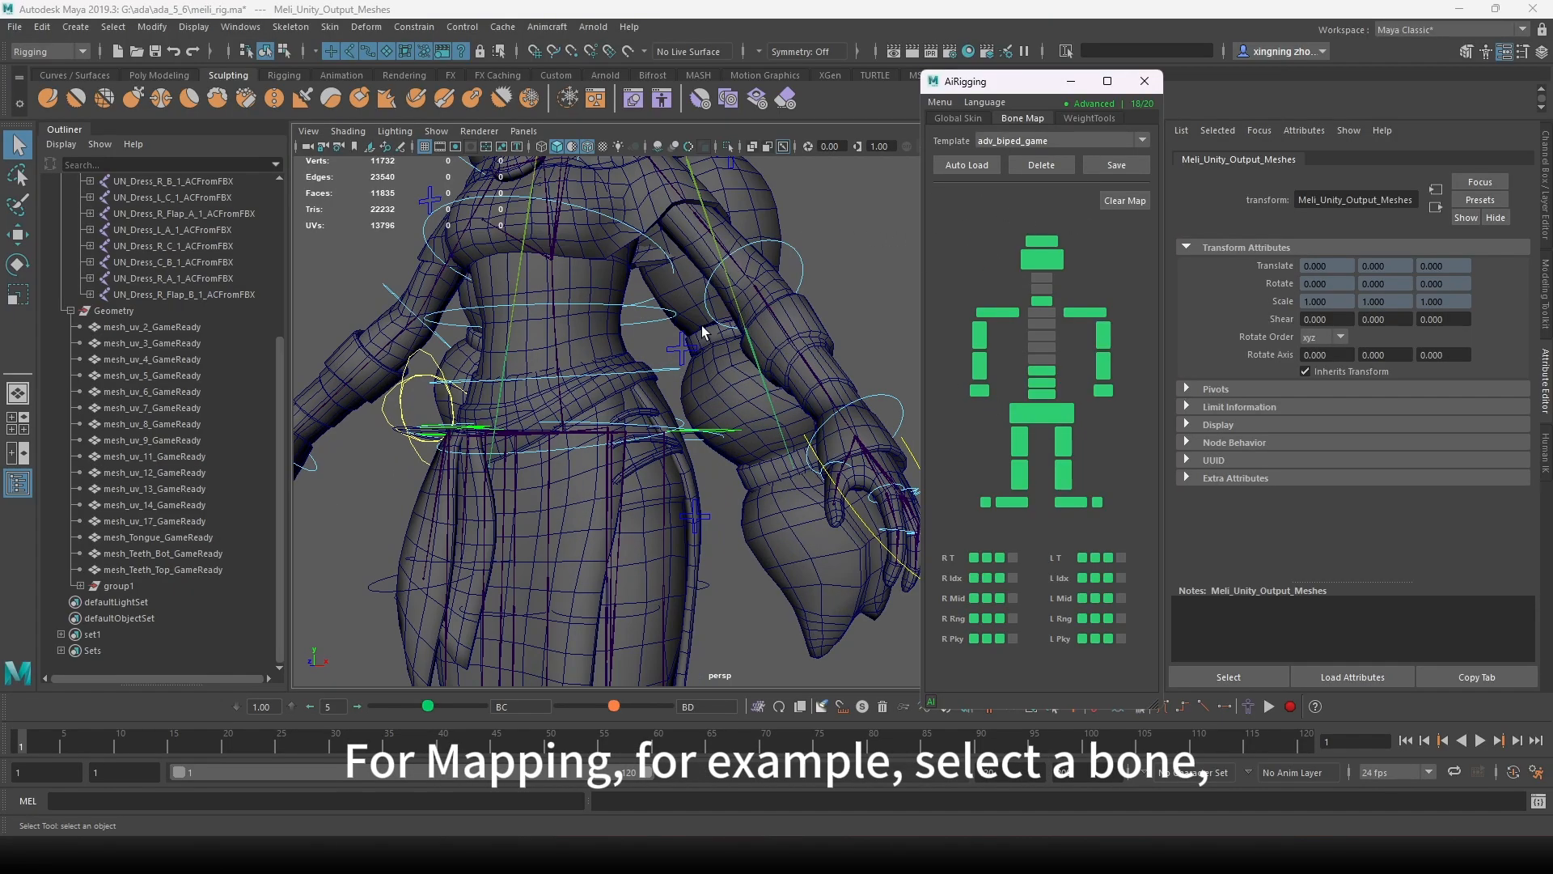
middle_click_drag(679, 284, 683, 367, "alt")
left_click_drag(683, 368, 756, 309, "alt")
left_click(716, 244)
key("w")
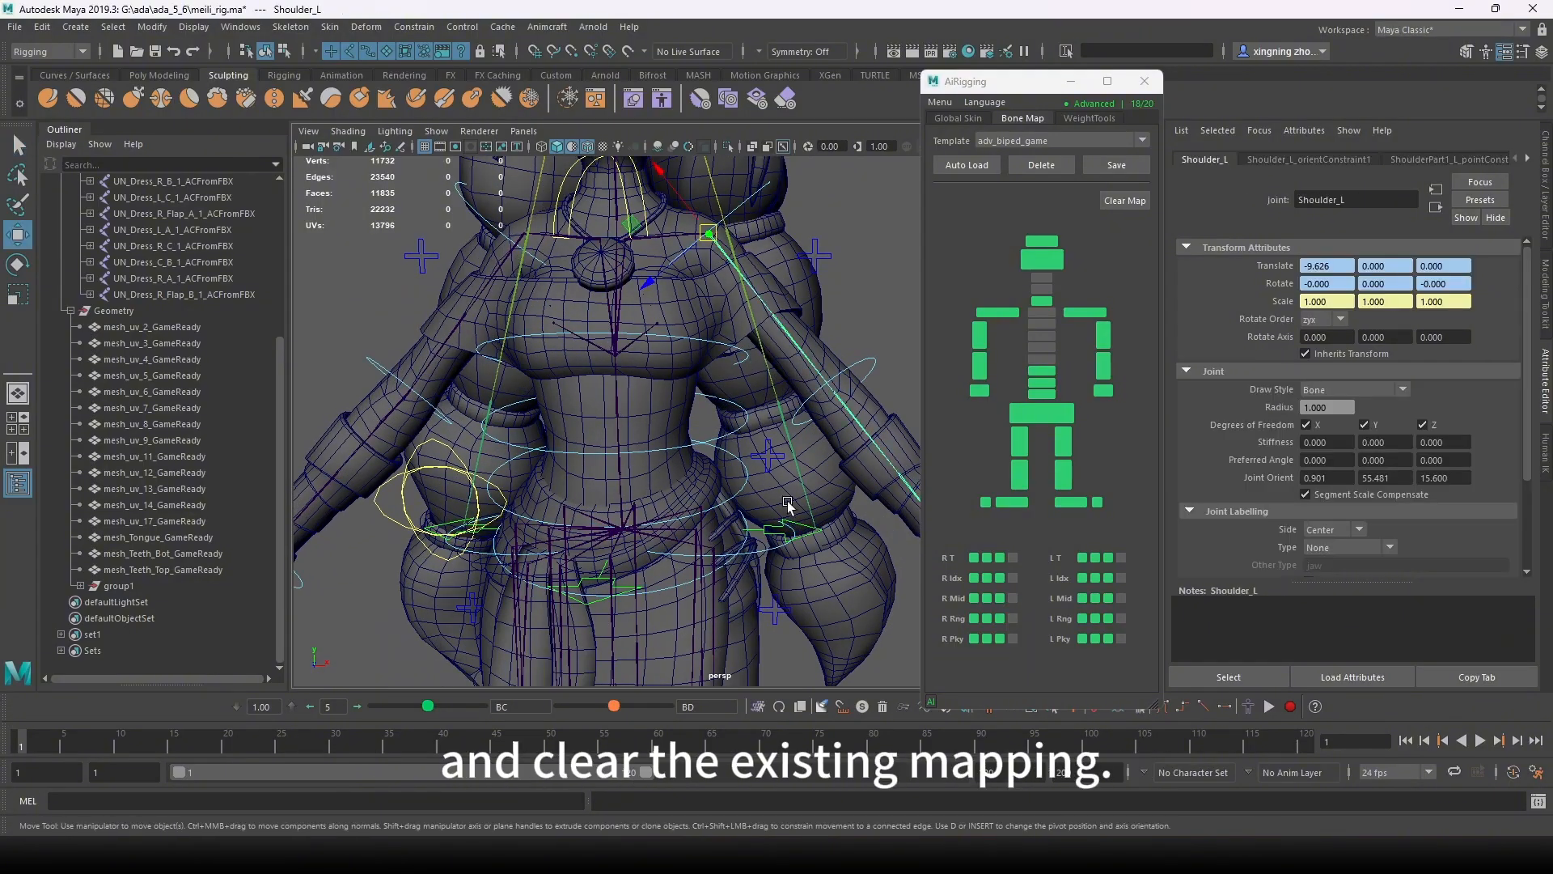
middle_click_drag(832, 194, 751, 195, "alt")
left_click(1123, 200)
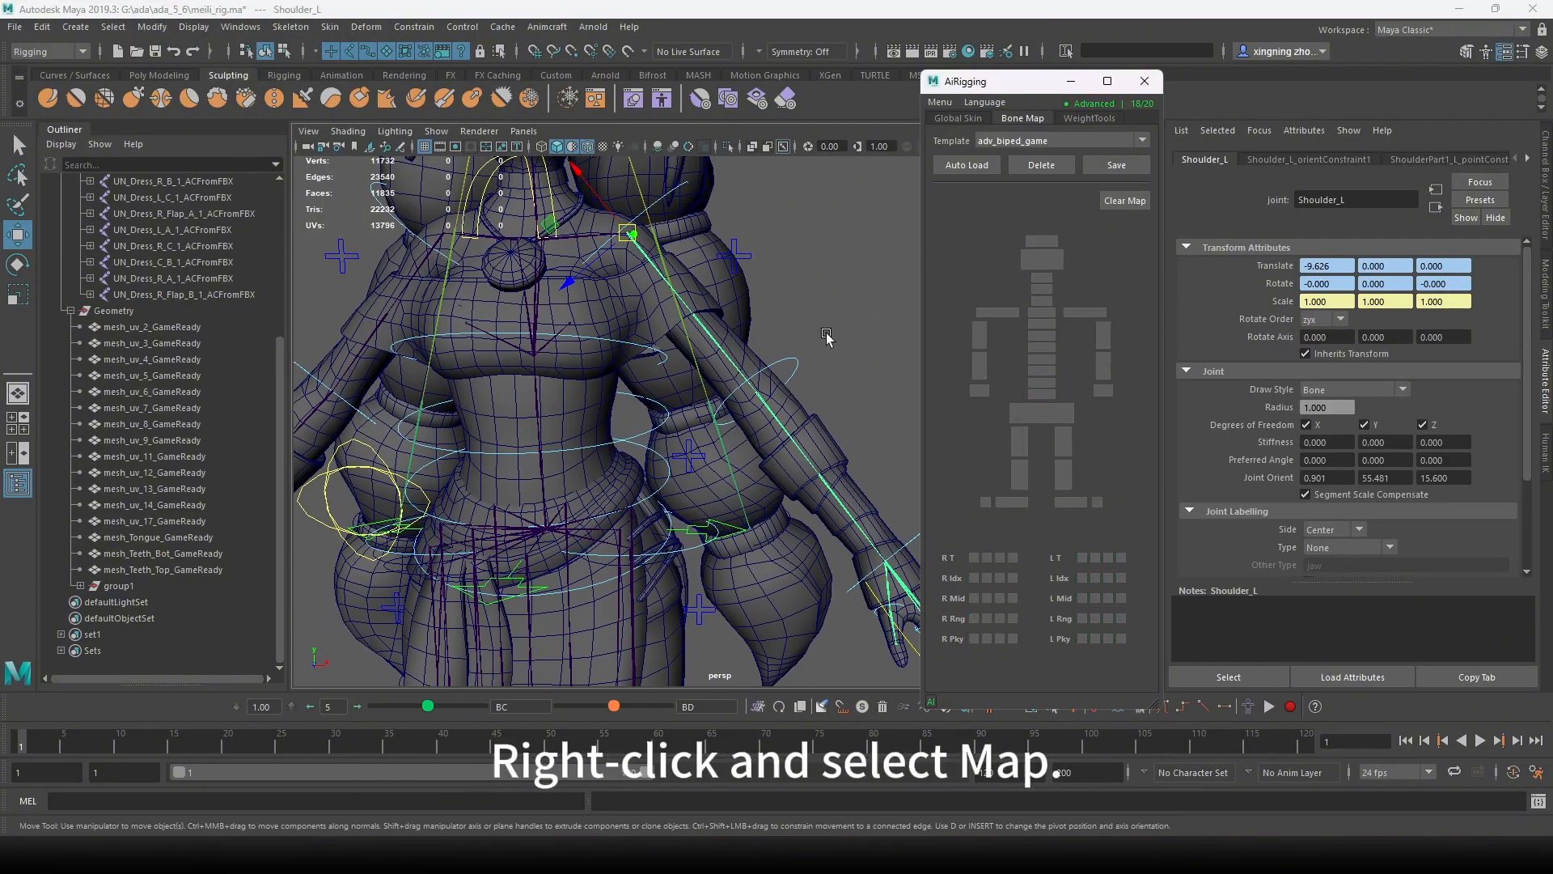
right_click(1103, 334)
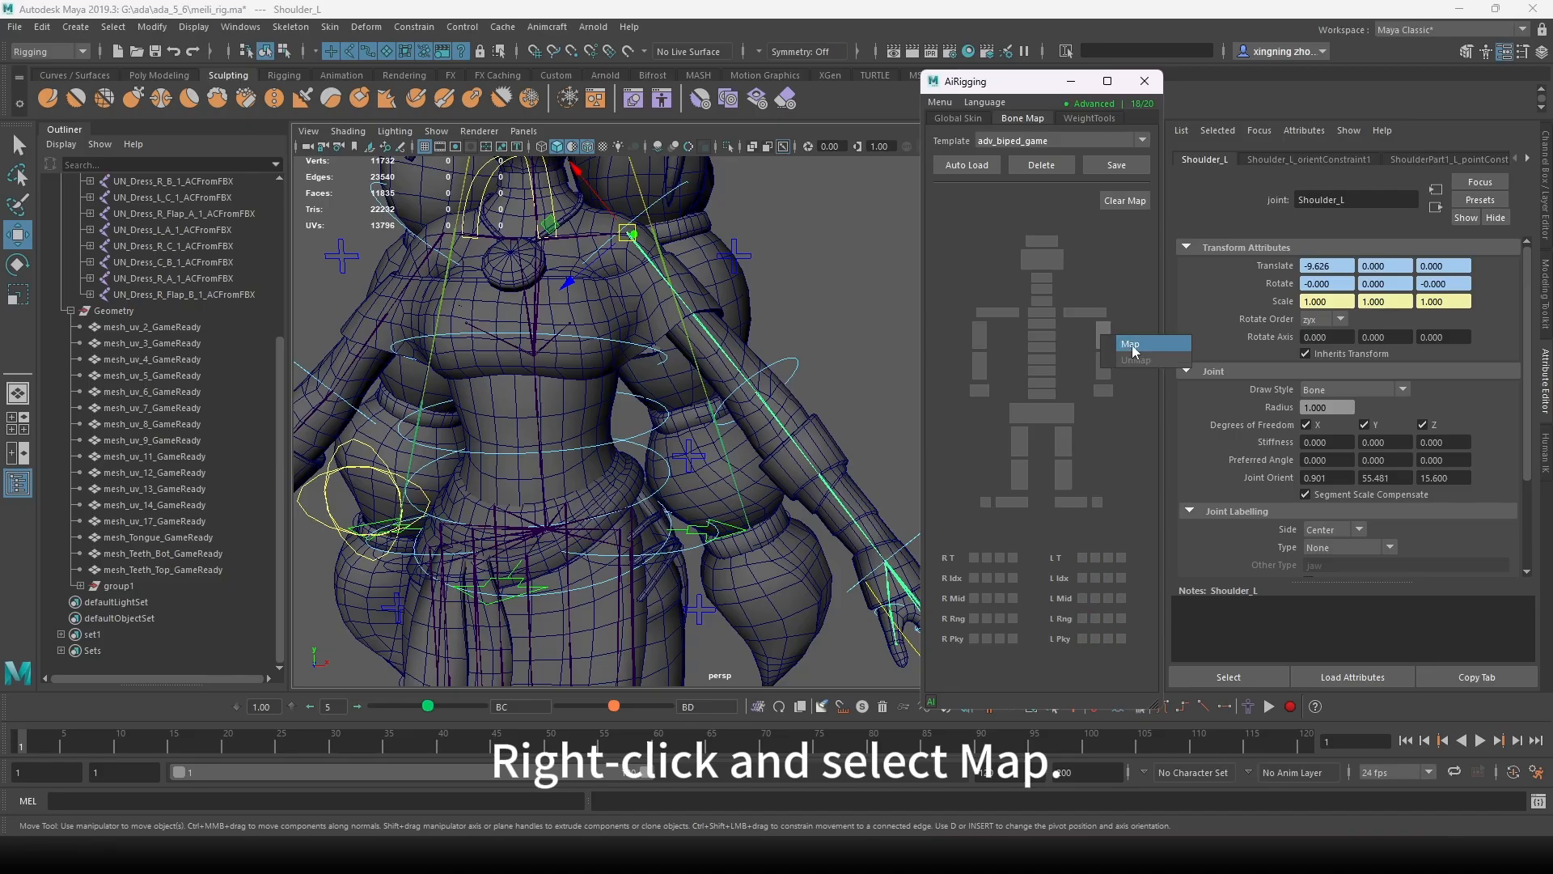
left_click(1141, 342)
Step: Map the Elbow_L joint to the left forearm slot
left_click_drag(797, 437, 748, 414, "alt")
key("q")
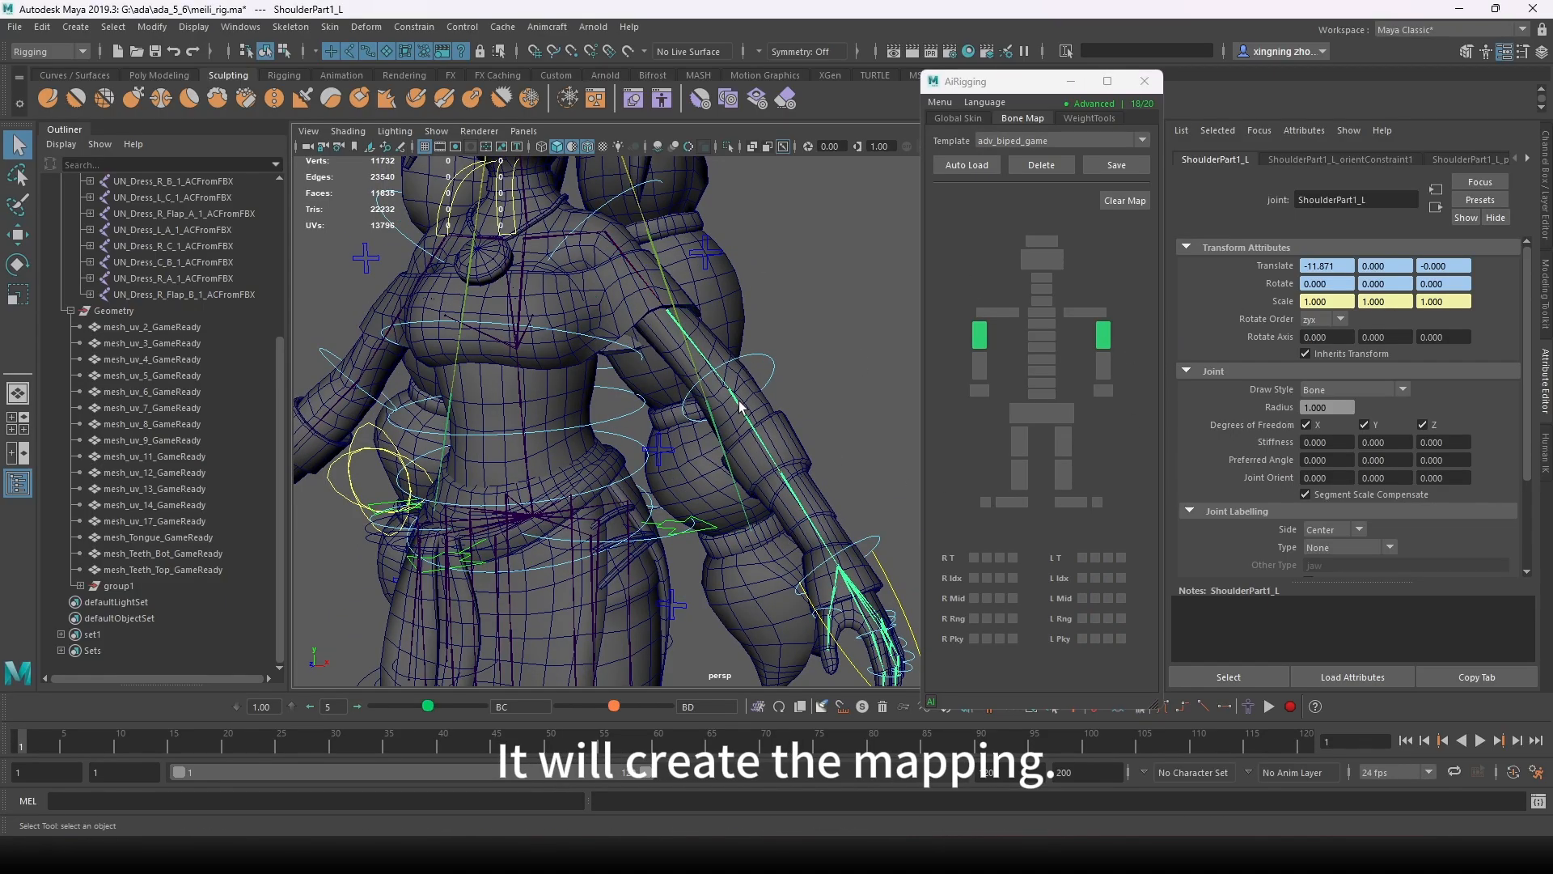
left_click(741, 408)
key("w")
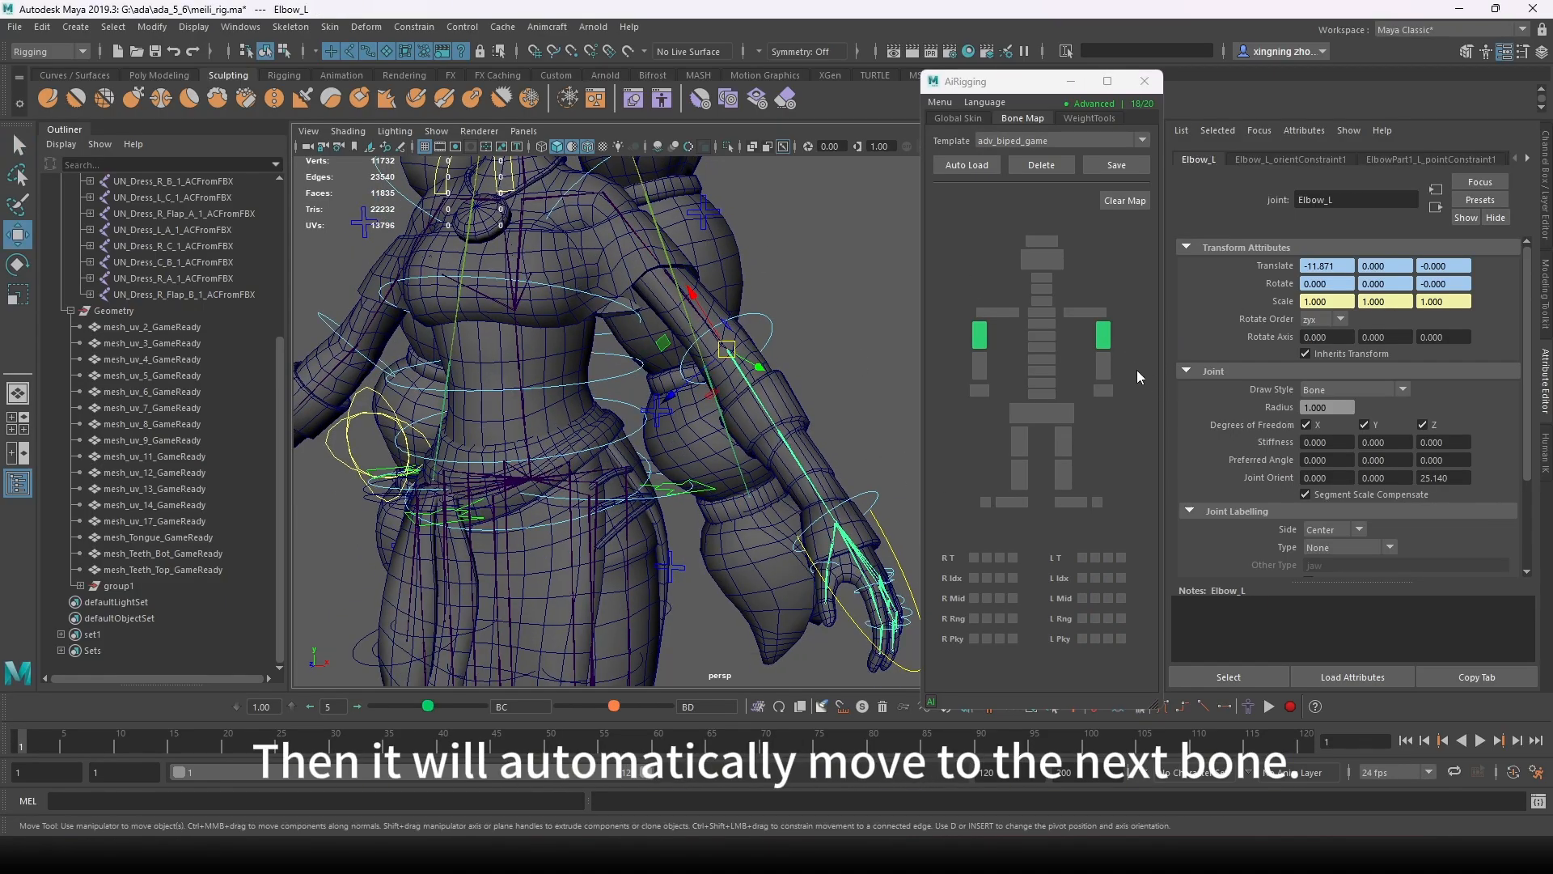
left_click_drag(811, 383, 765, 379, "alt")
right_click(1103, 364)
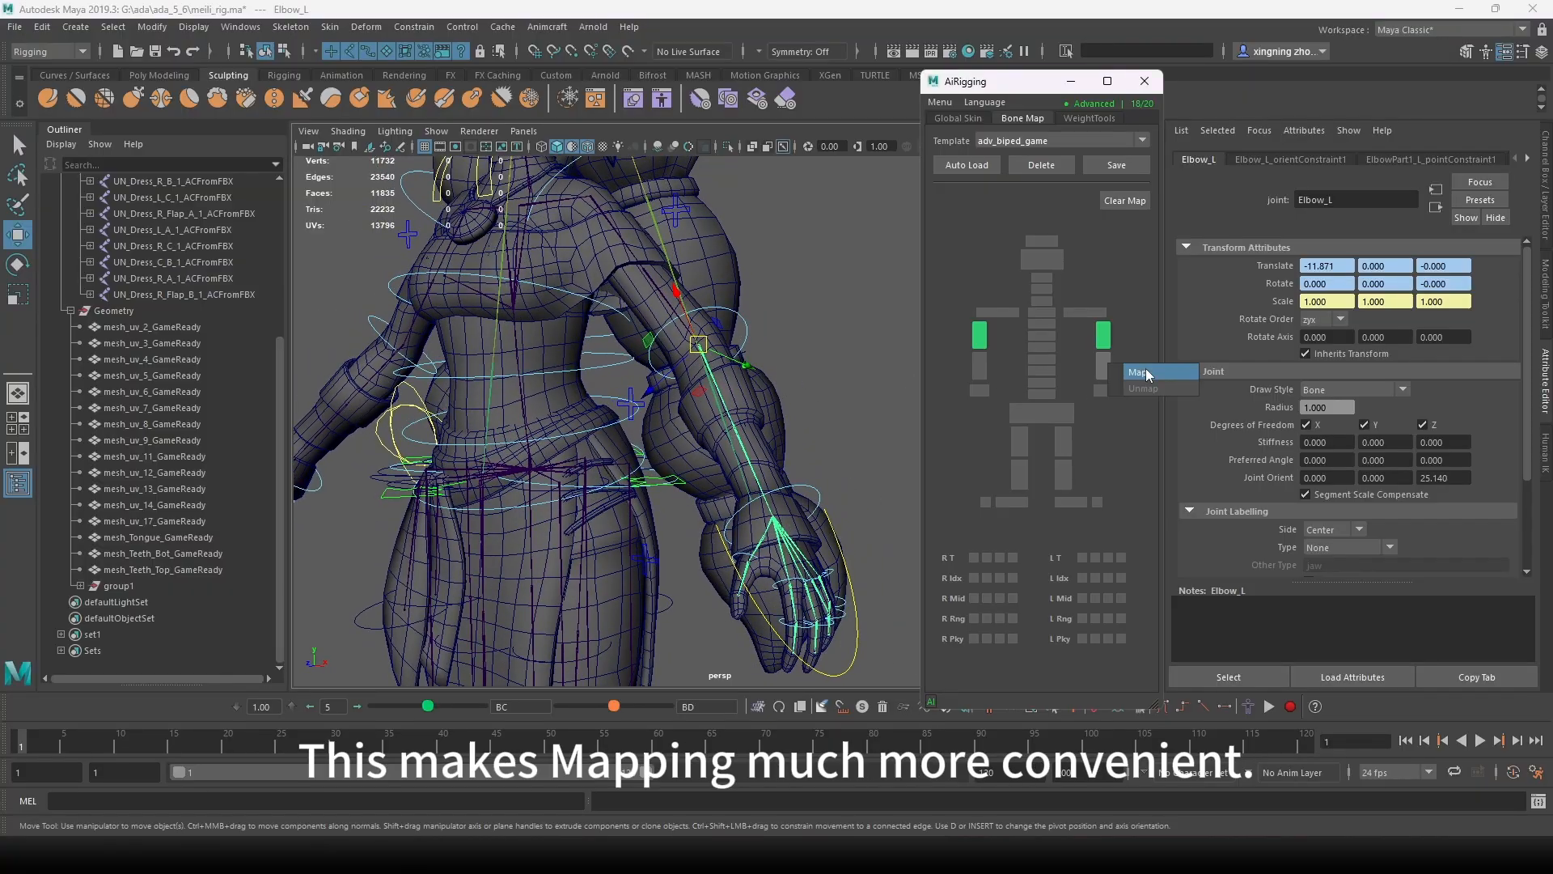
left_click(1145, 369)
Step: Map the Wrist_L joint to the left hand slot
key("Down")
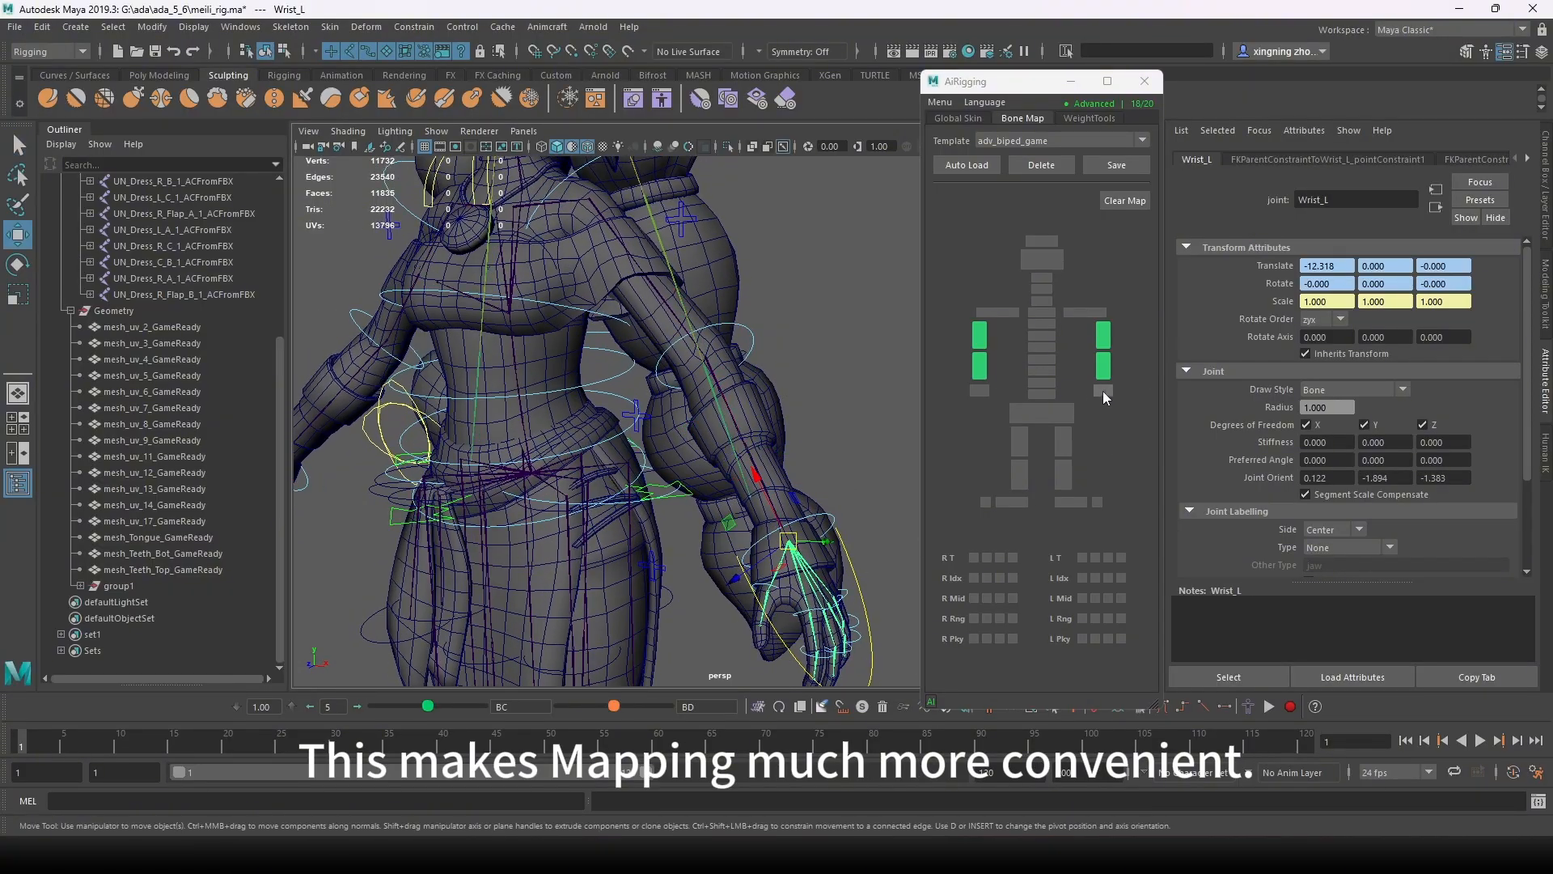
right_click(1103, 391)
left_click(1130, 403)
left_click_drag(821, 413, 883, 474, "alt")
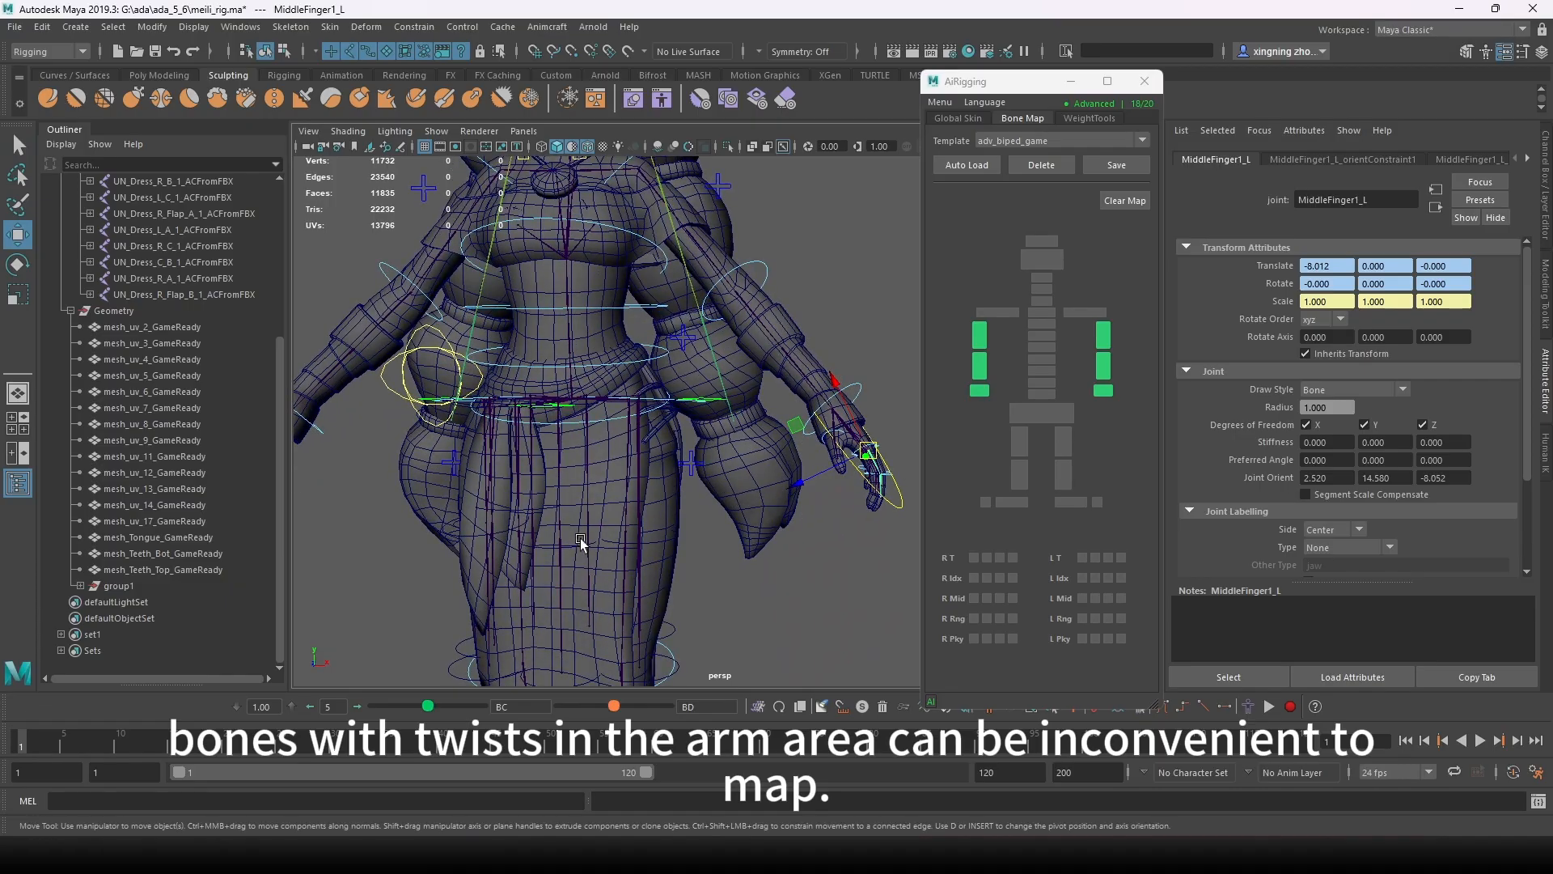
Step: Map Root_M to the pelvis slot, and Spine1_M, Spine2_M and Chest_M to the three lowest spine slots
left_click_drag(580, 537, 647, 425, "alt")
key("q")
left_click(647, 421)
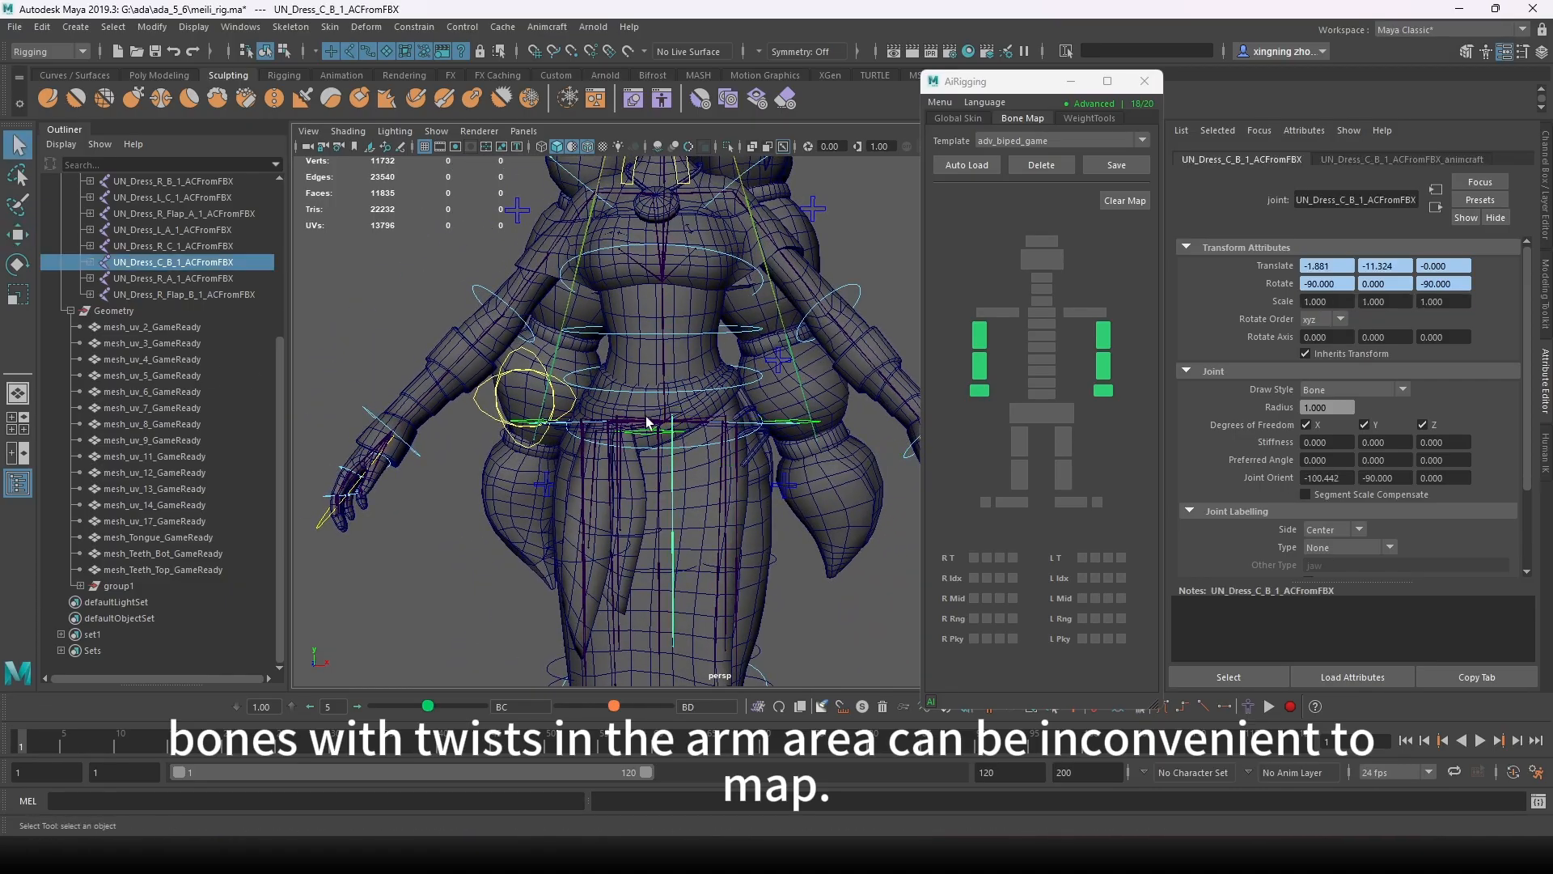
scroll(647, 418, "up", 3)
left_click(637, 416)
key("w")
left_click(651, 423)
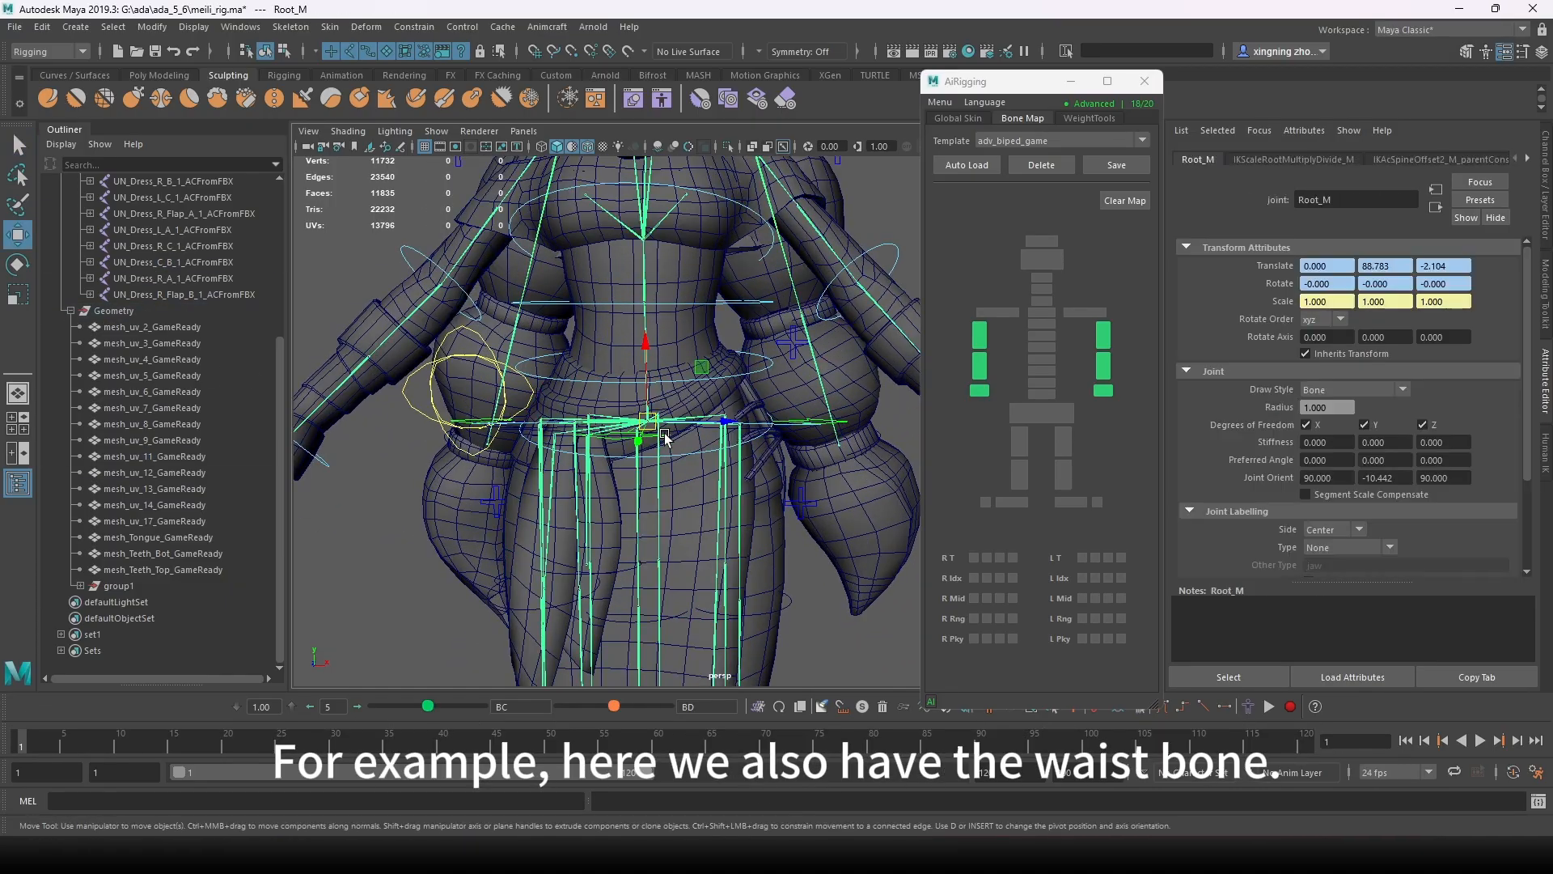
left_click(1042, 413)
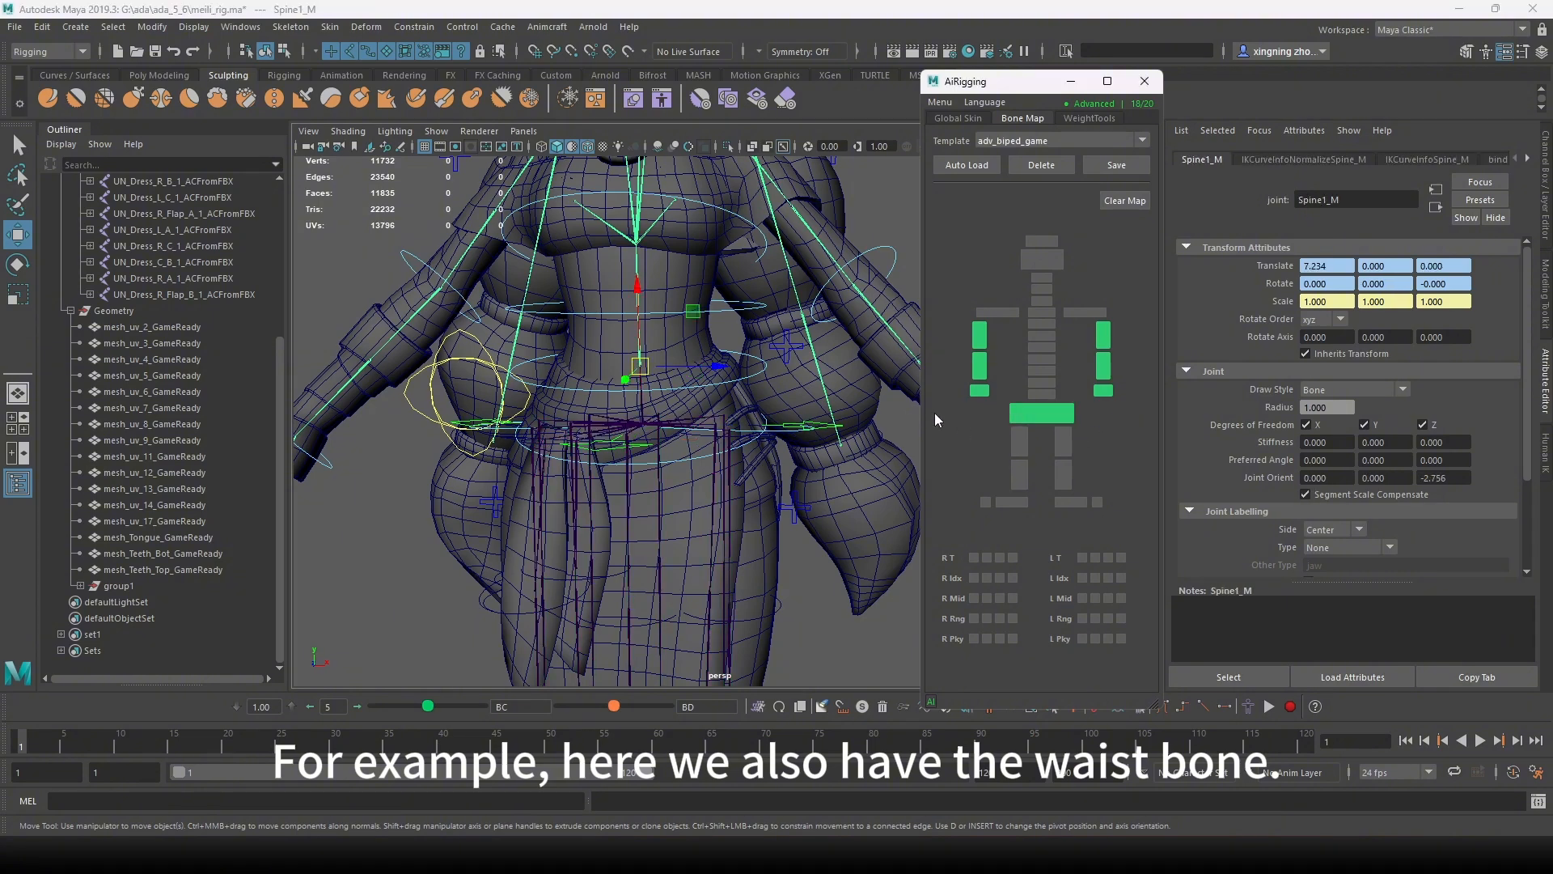
left_click(1043, 384)
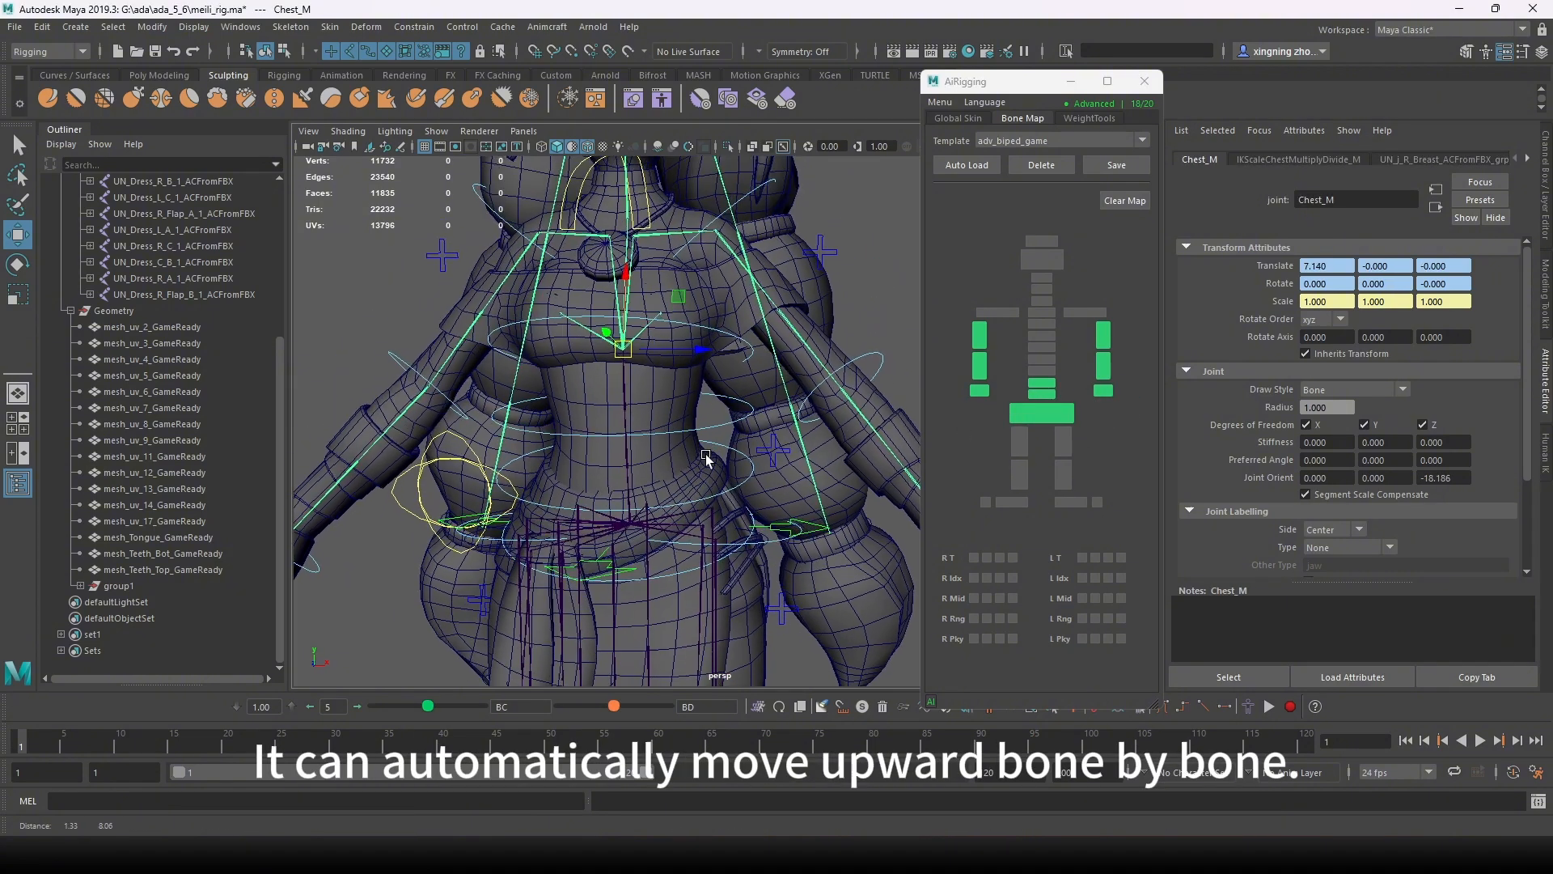
left_click(1033, 372)
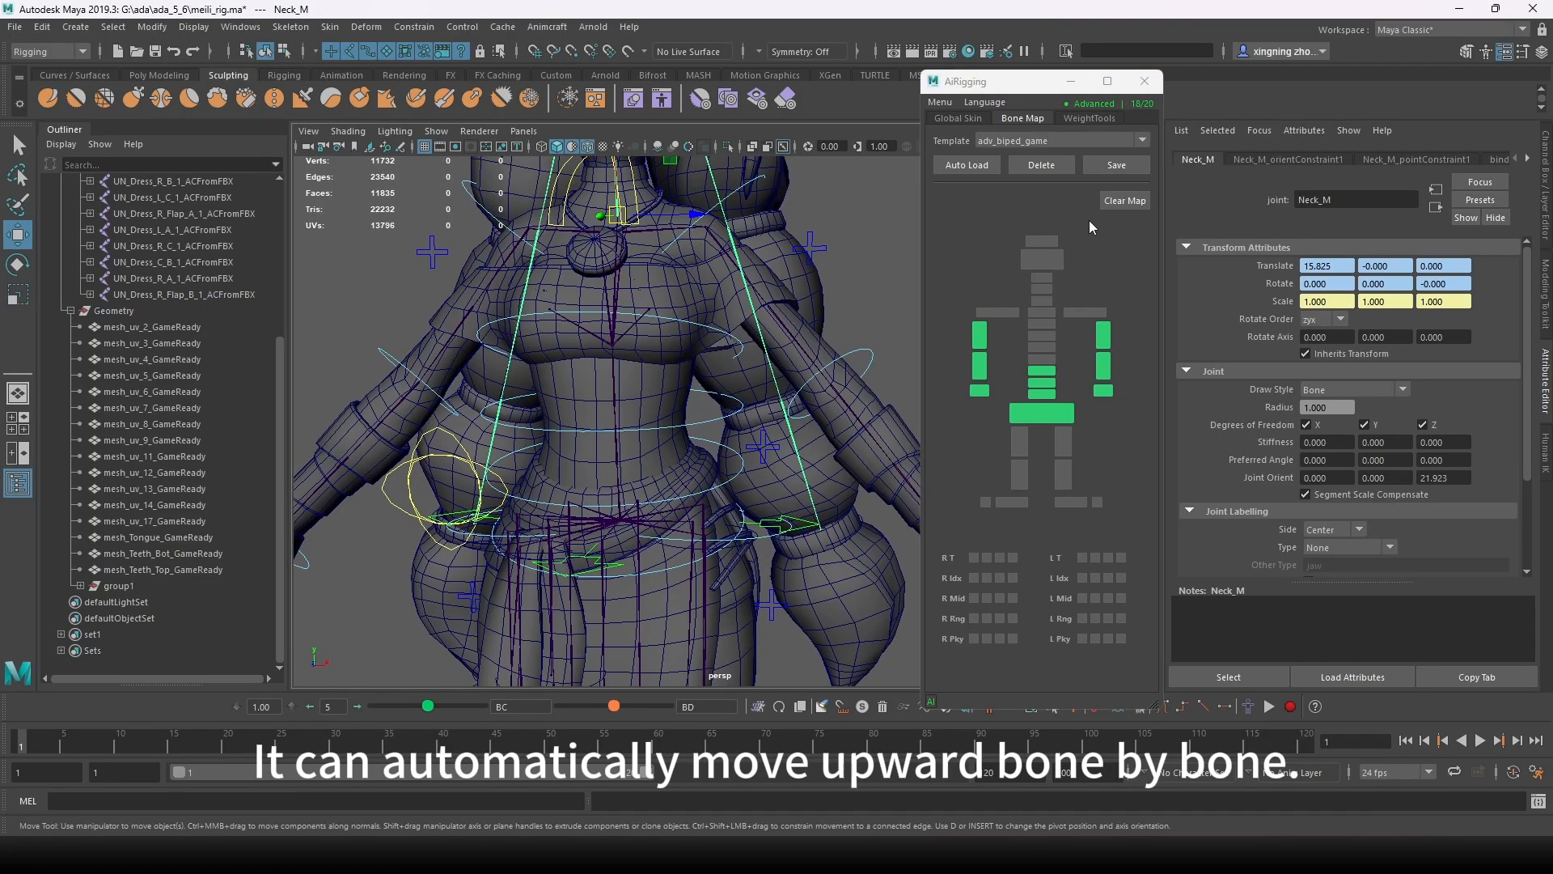
Step: Fill the SkinJoint list on the Global Skin page with the joints from the bone map
middle_click_drag(673, 485, 694, 416, "alt")
scroll(694, 416, "down", 5)
left_click_drag(712, 430, 757, 442, "alt")
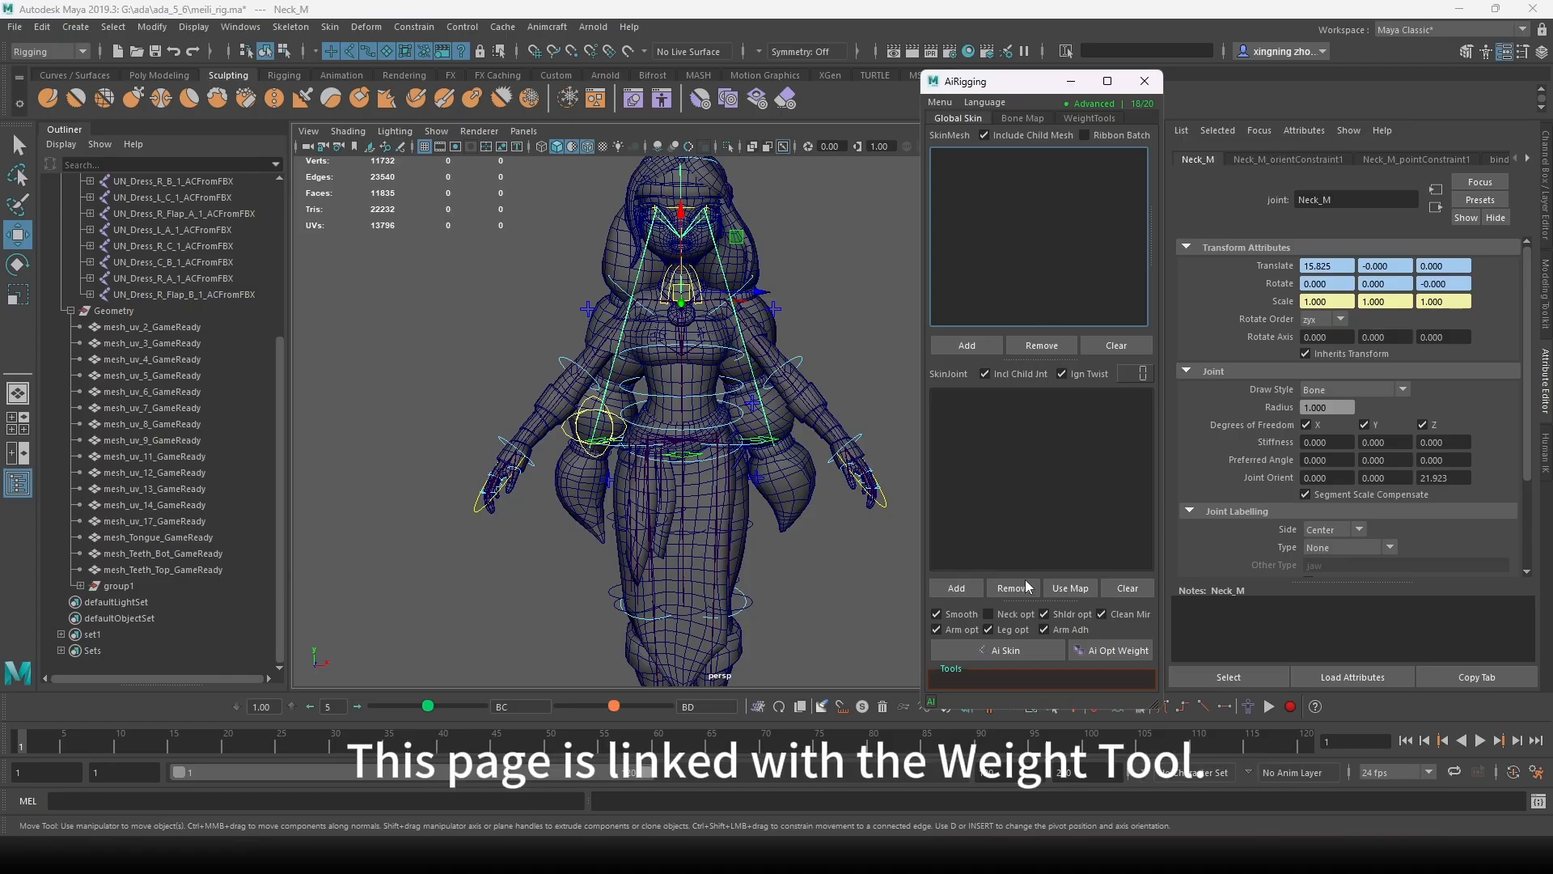
left_click(1071, 588)
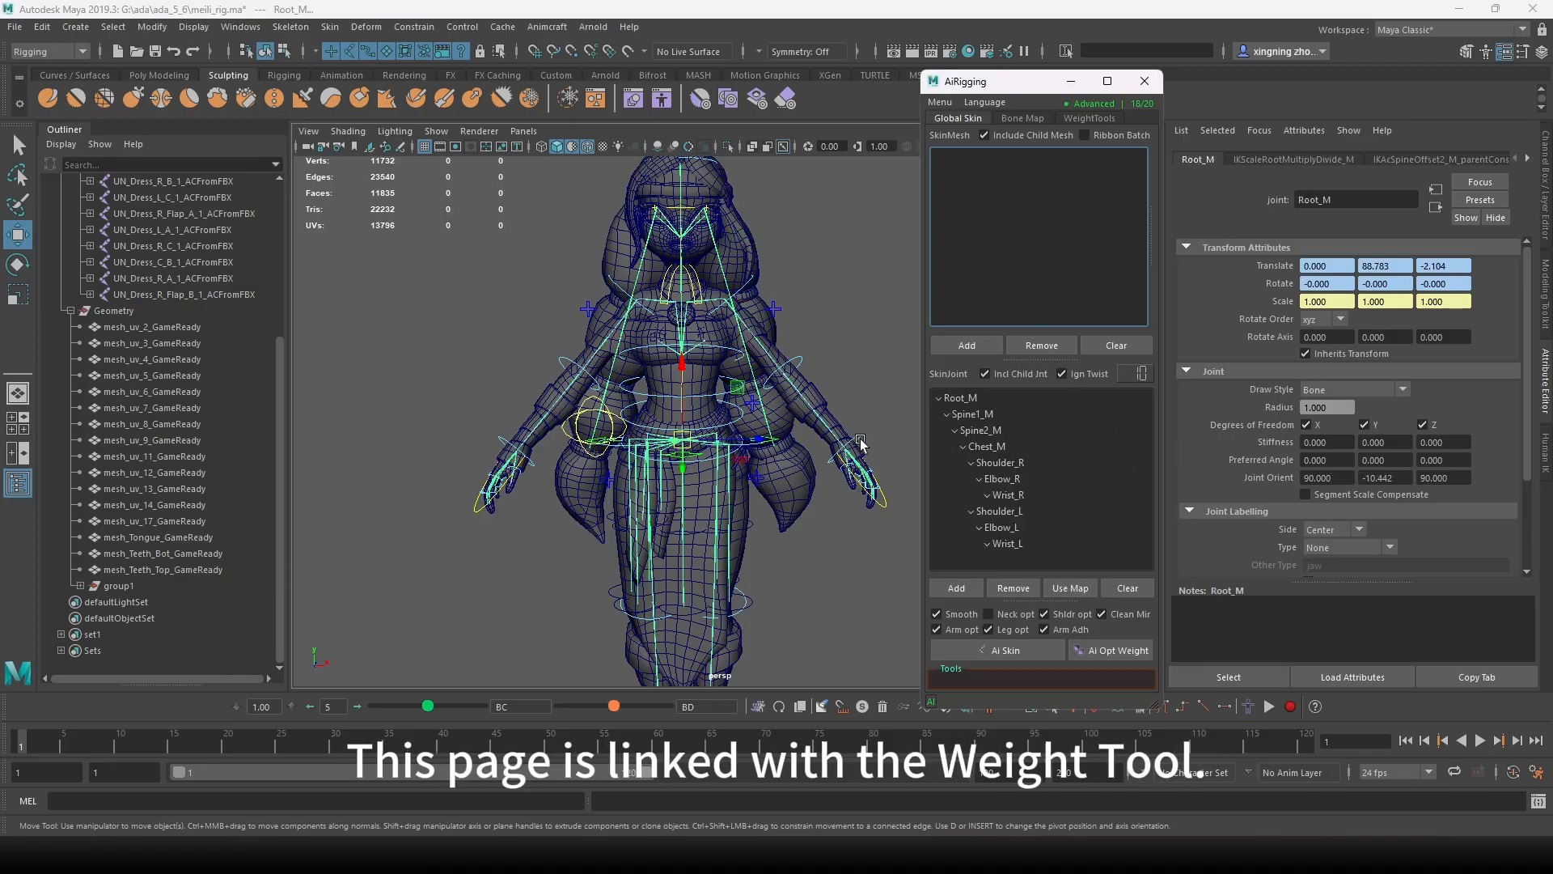
left_click_drag(861, 443, 817, 458, "alt")
left_click(877, 565)
left_click_drag(777, 387, 741, 437, "alt")
left_click_drag(792, 558, 728, 541, "alt")
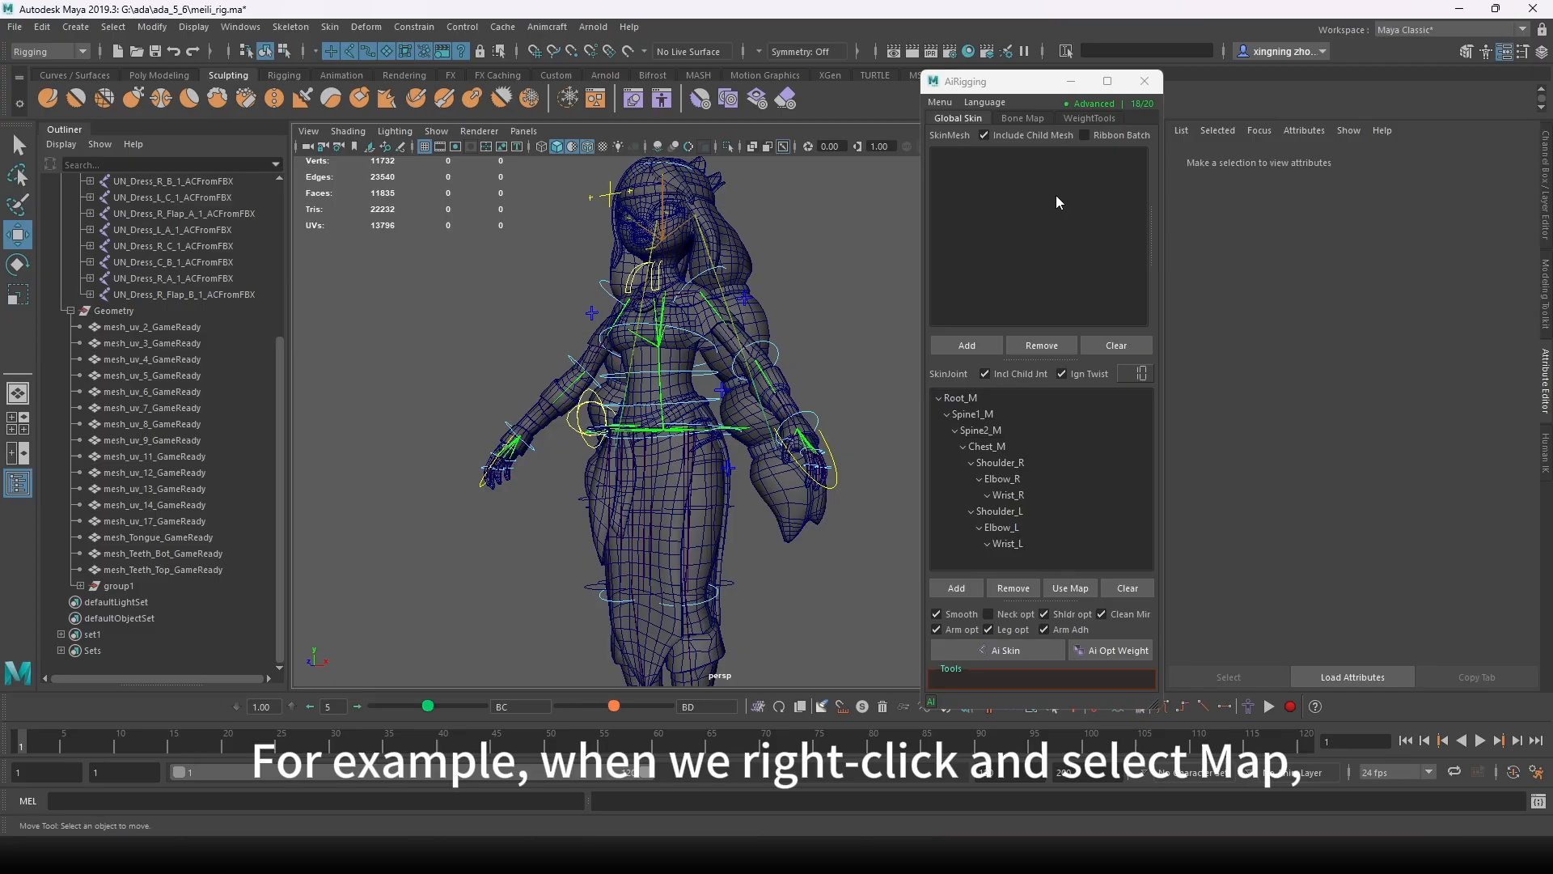
left_click(1023, 118)
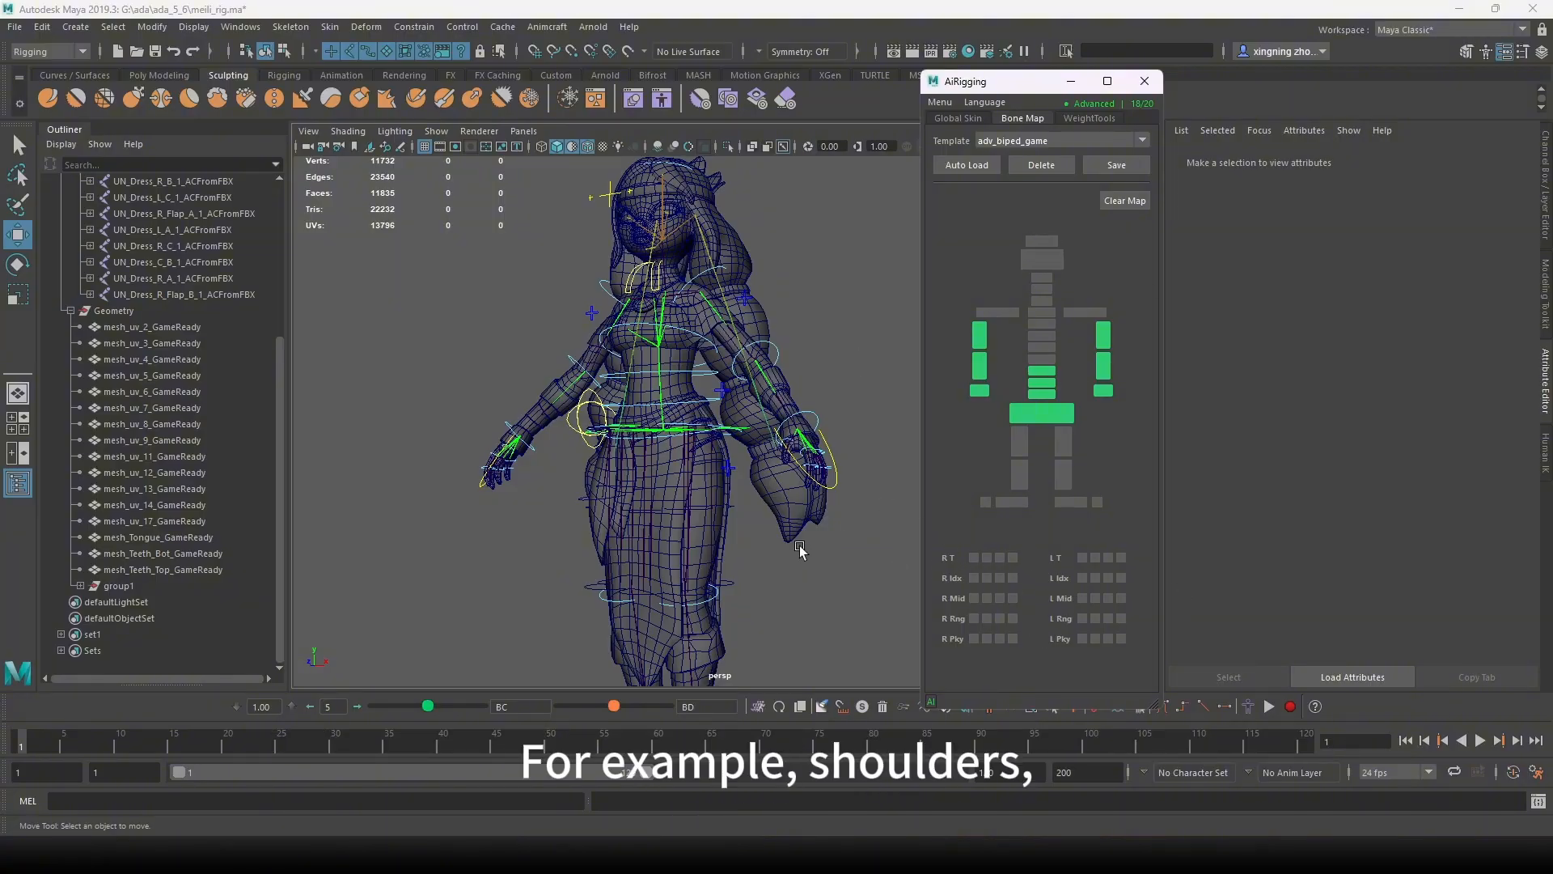
left_click_drag(801, 550, 813, 547, "alt")
left_click(951, 118)
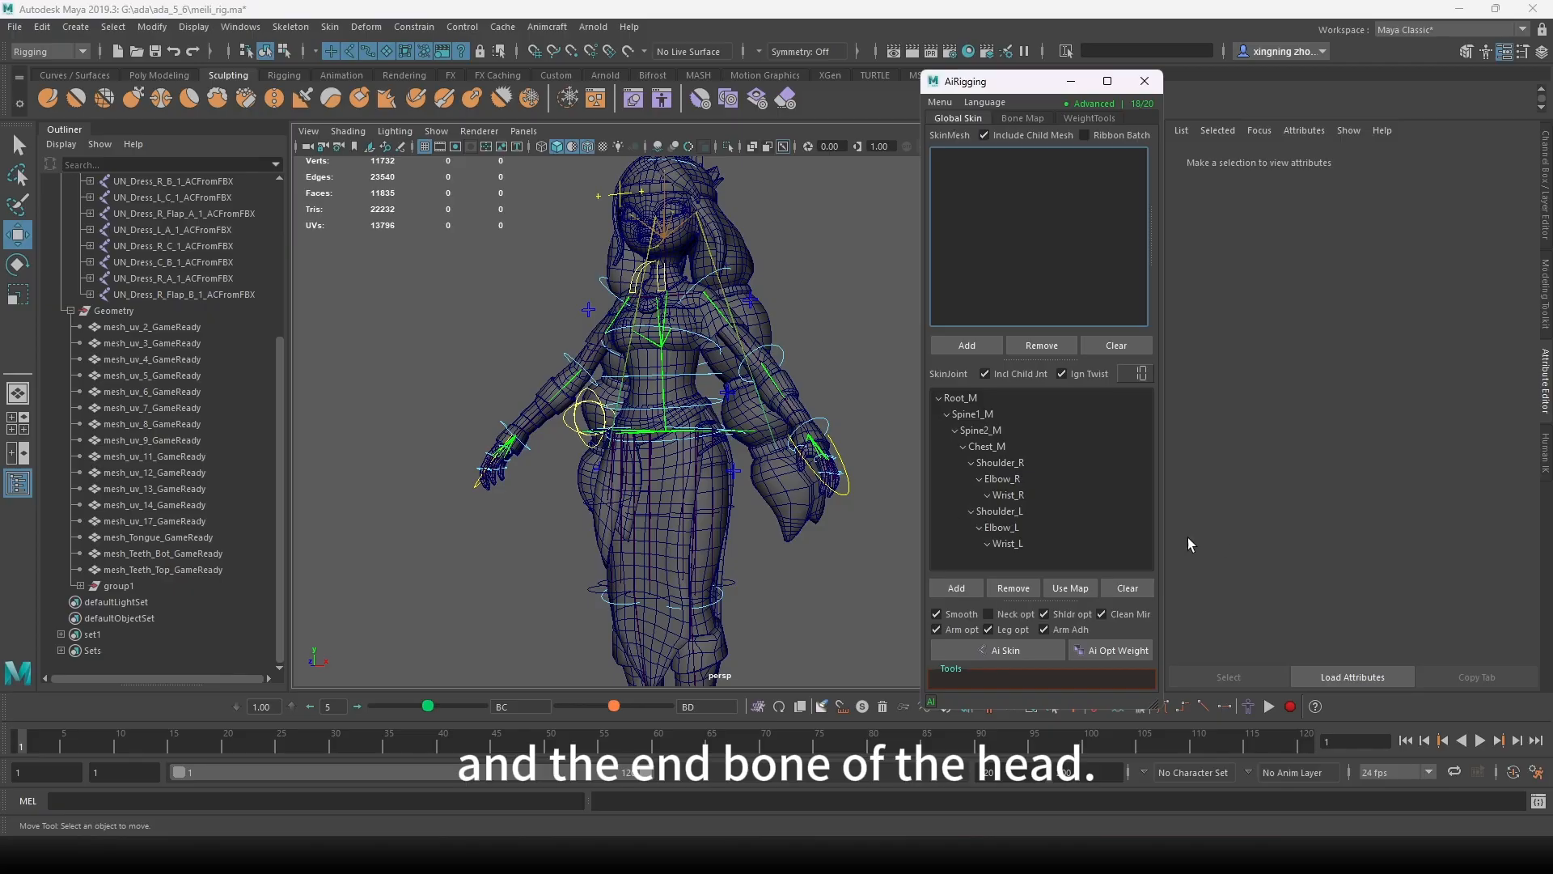
Step: Add the Wrist_L joint with its finger joints to the SkinJoint list
left_click_drag(784, 482, 797, 502, "alt")
scroll(797, 501, "up", 5)
middle_click_drag(826, 530, 785, 453, "alt")
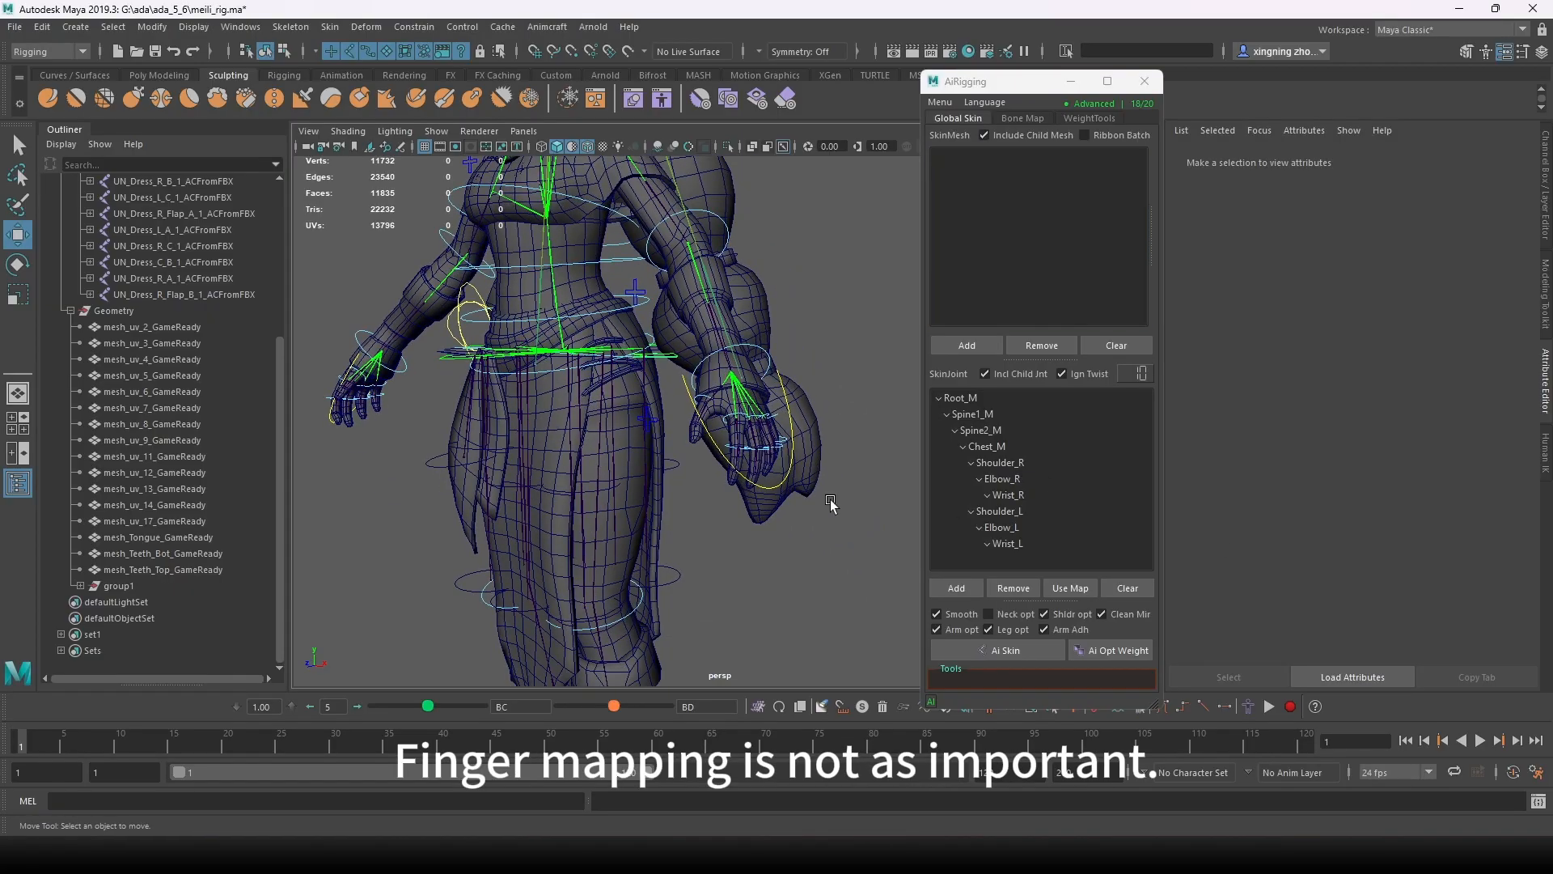
left_click_drag(772, 396, 798, 420, "alt")
left_click(798, 423)
left_click(967, 591)
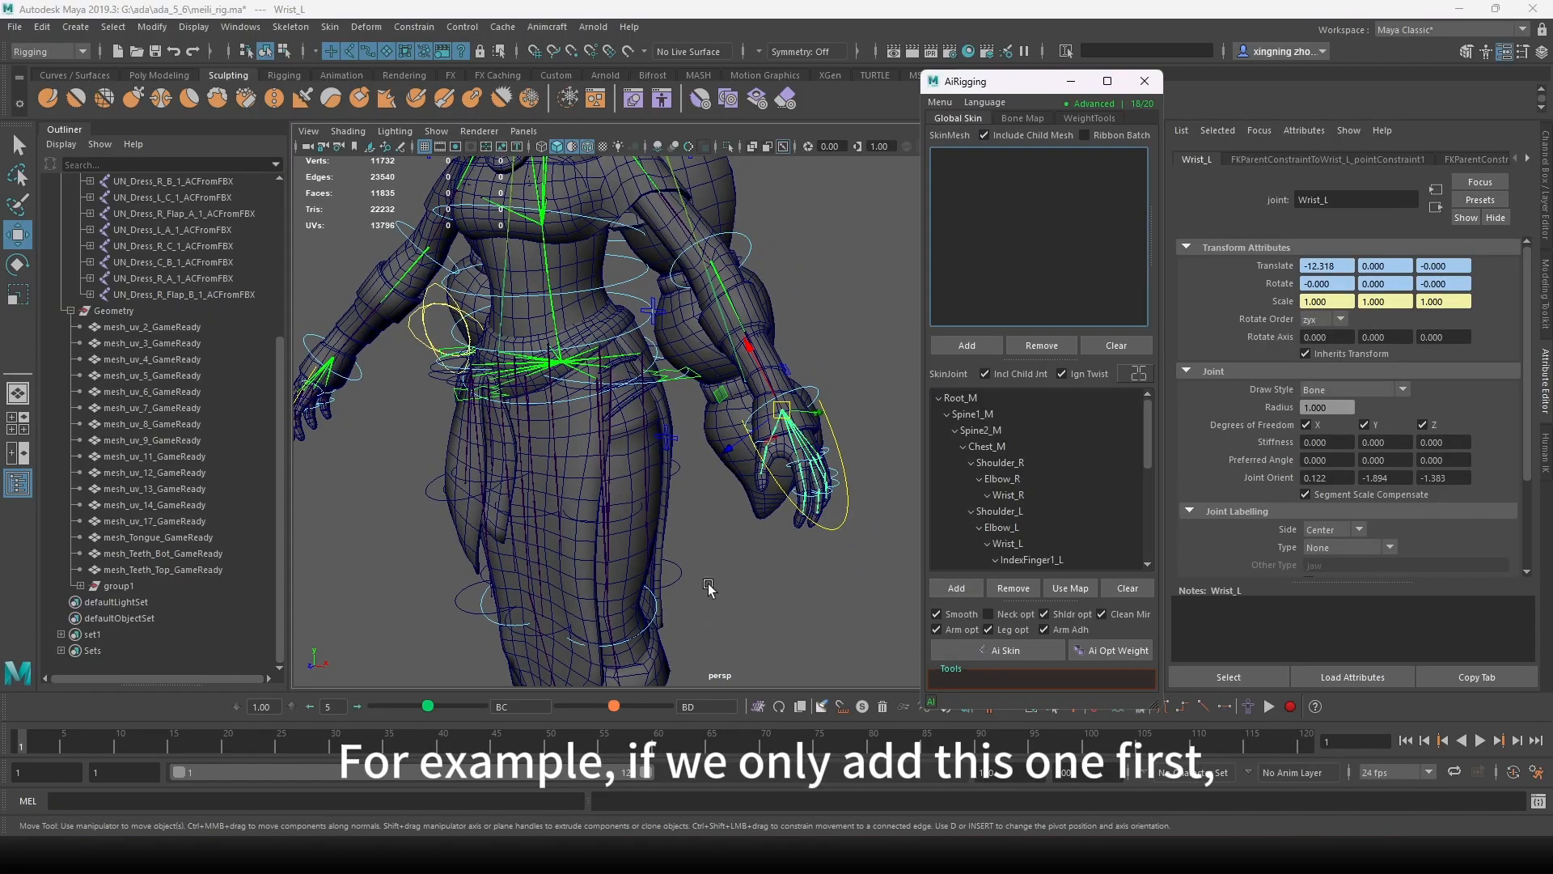
left_click(709, 581)
left_click_drag(1149, 429, 1152, 381)
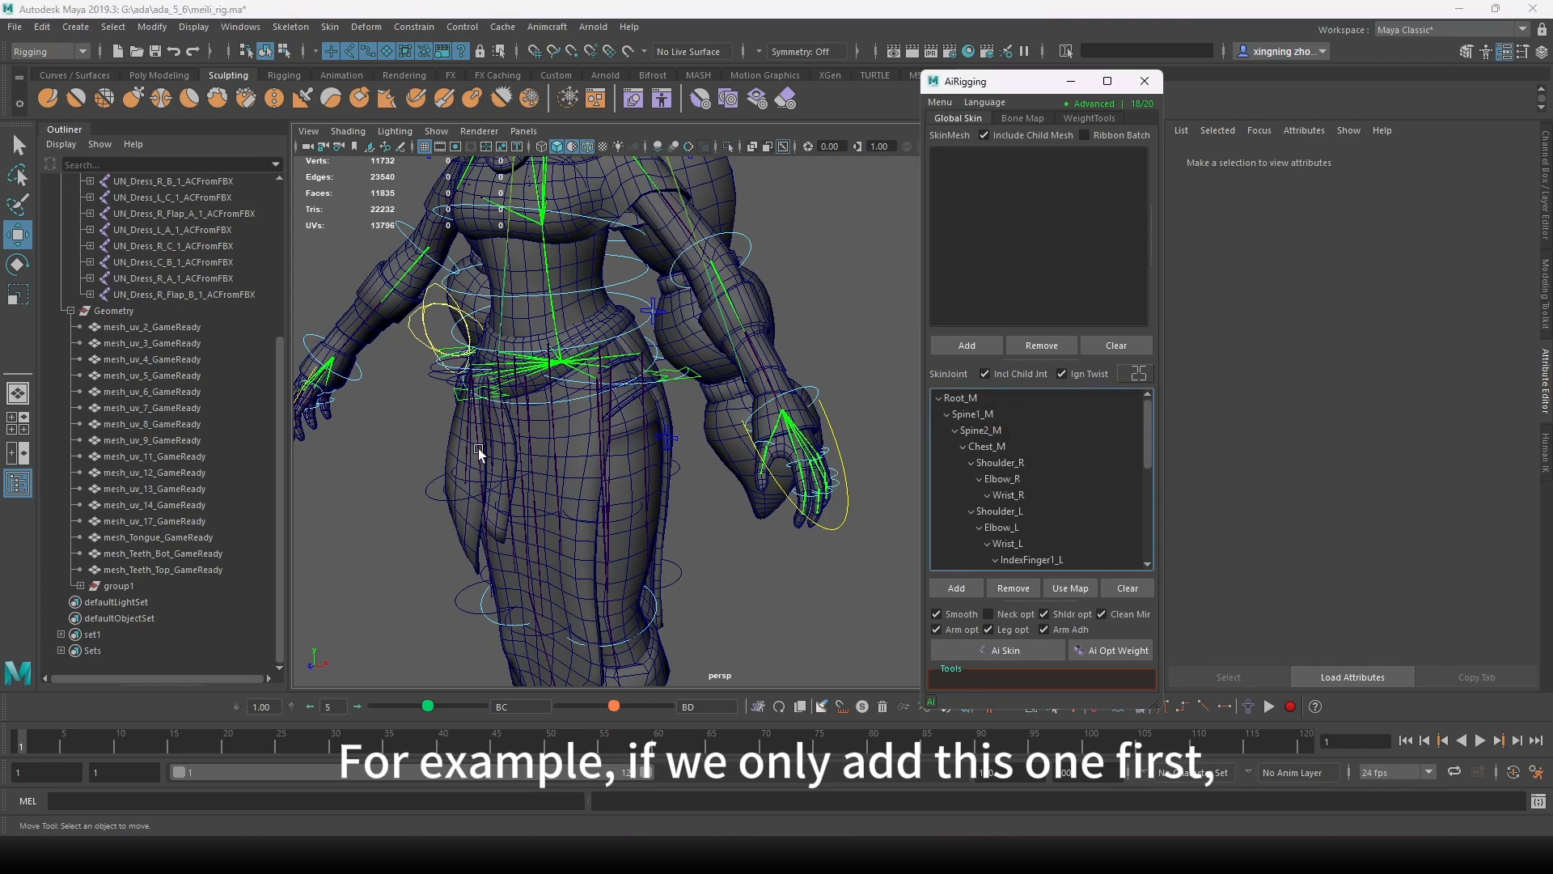
Step: Add the Wrist_R joint with its finger joints to the SkinJoint list
middle_click_drag(476, 443, 568, 441, "alt")
left_click_drag(568, 442, 603, 447, "alt")
key("q")
left_click(502, 408)
key("w")
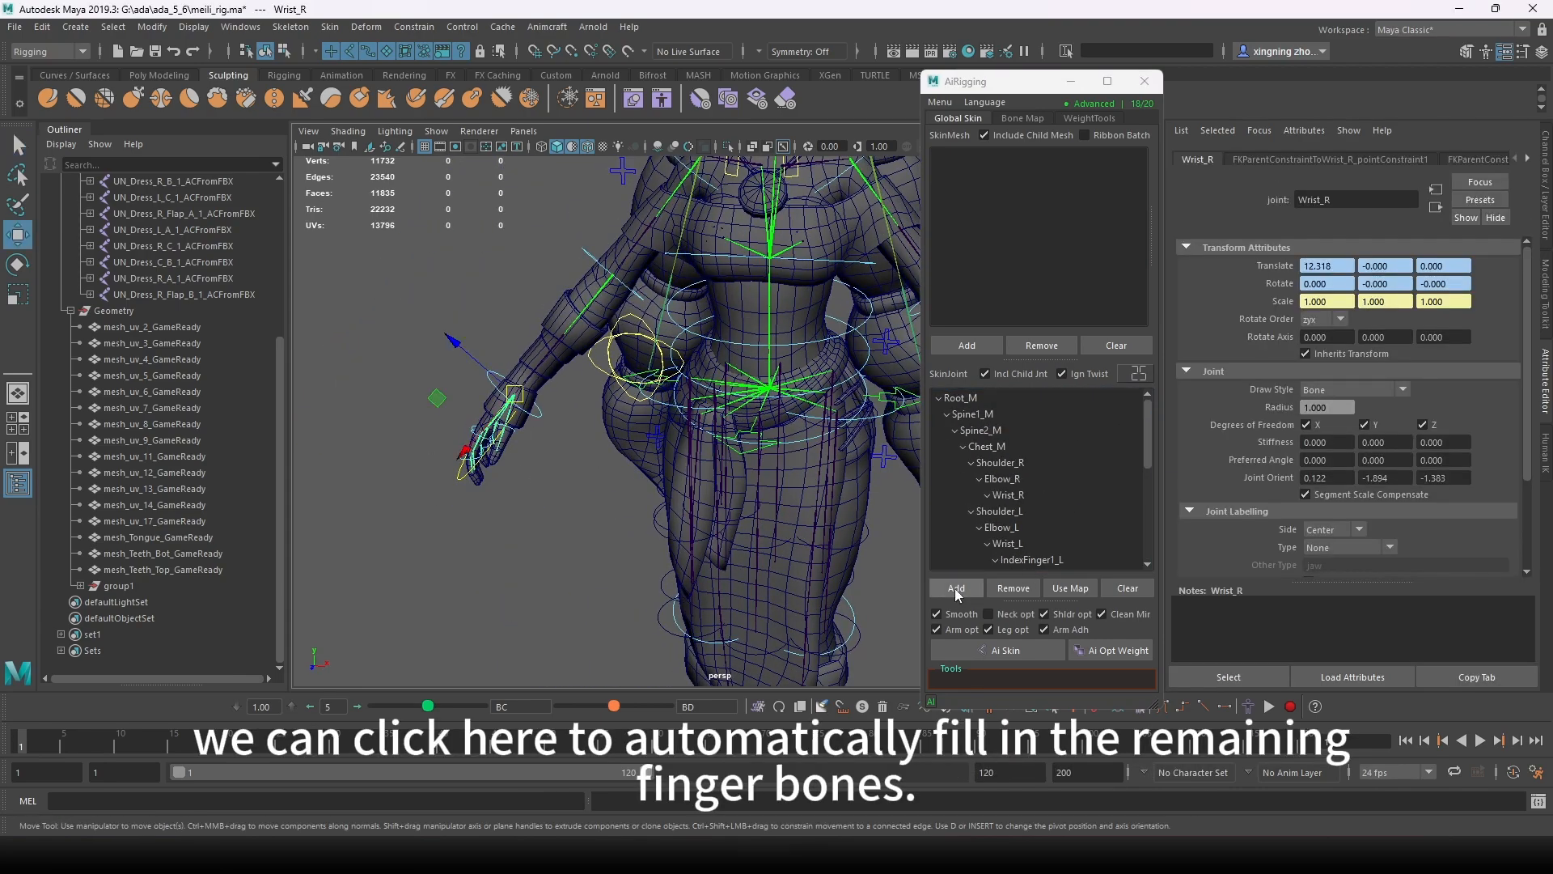
left_click(955, 589)
left_click_drag(813, 544, 774, 526, "alt")
middle_click_drag(809, 571, 777, 544, "alt")
left_click_drag(1148, 430, 1097, 232)
left_click(1027, 119)
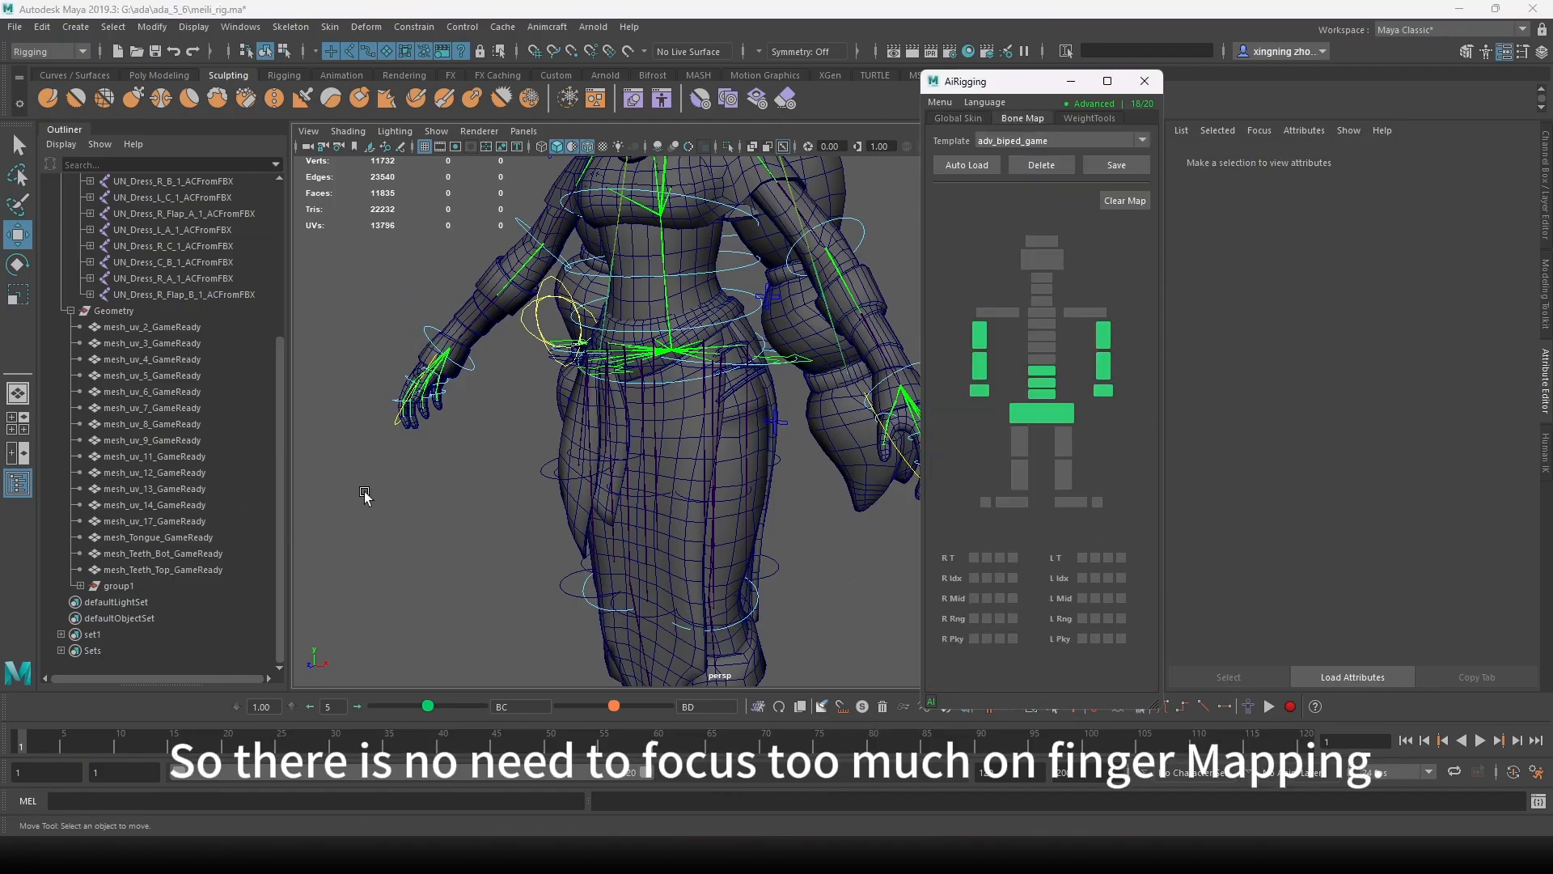
middle_click_drag(707, 492, 560, 502, "alt")
left_click_drag(634, 596, 628, 585, "alt")
middle_click_drag(760, 477, 896, 411, "alt")
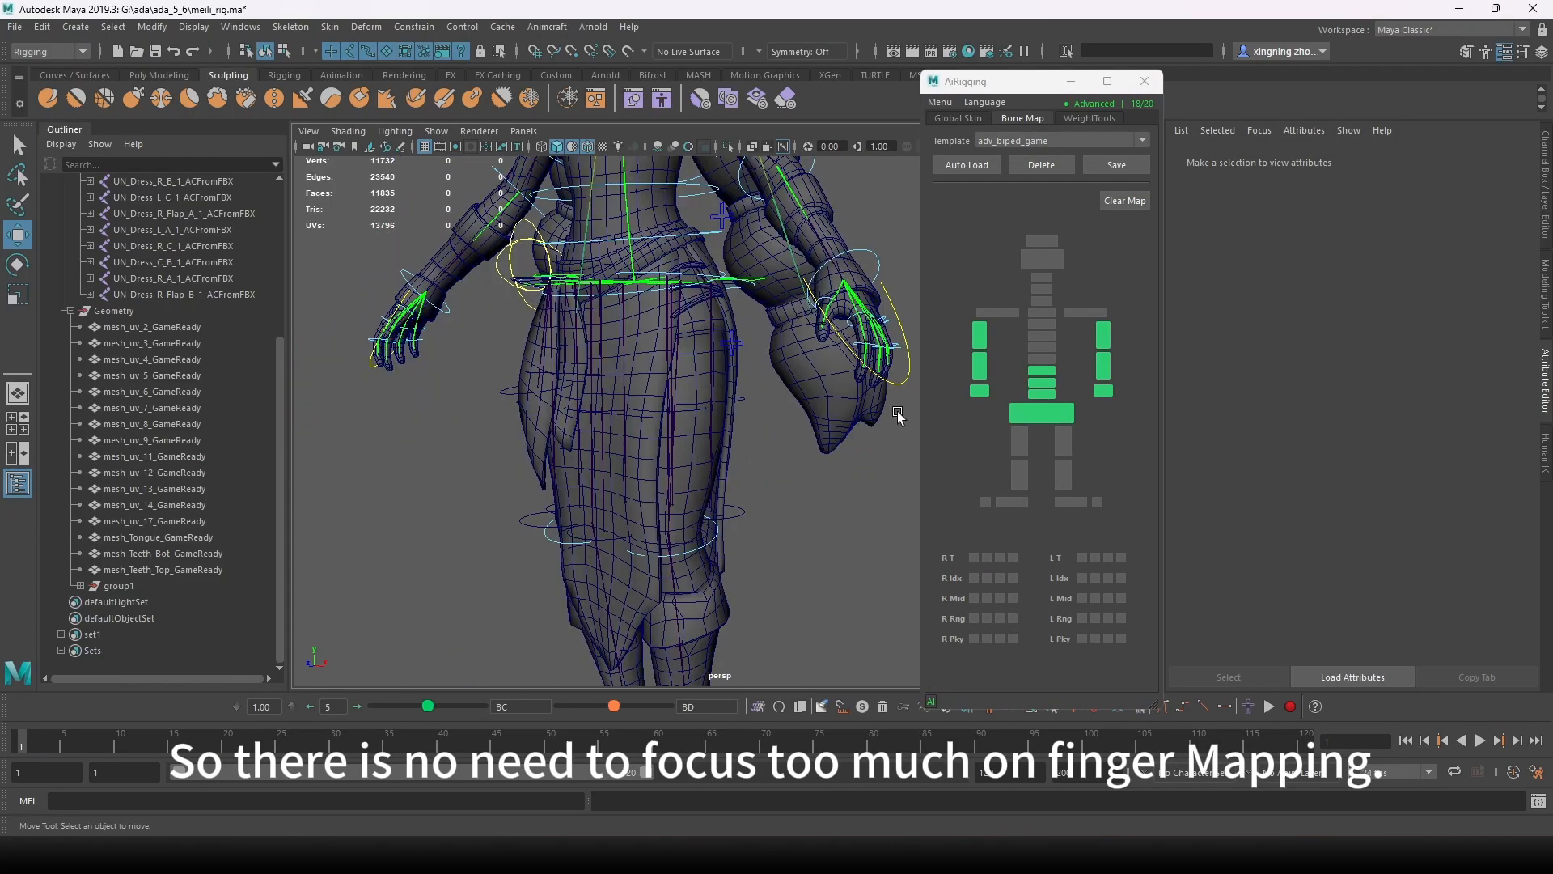
left_click(929, 407)
left_click_drag(775, 416, 800, 416, "alt")
middle_click_drag(800, 416, 751, 477, "alt")
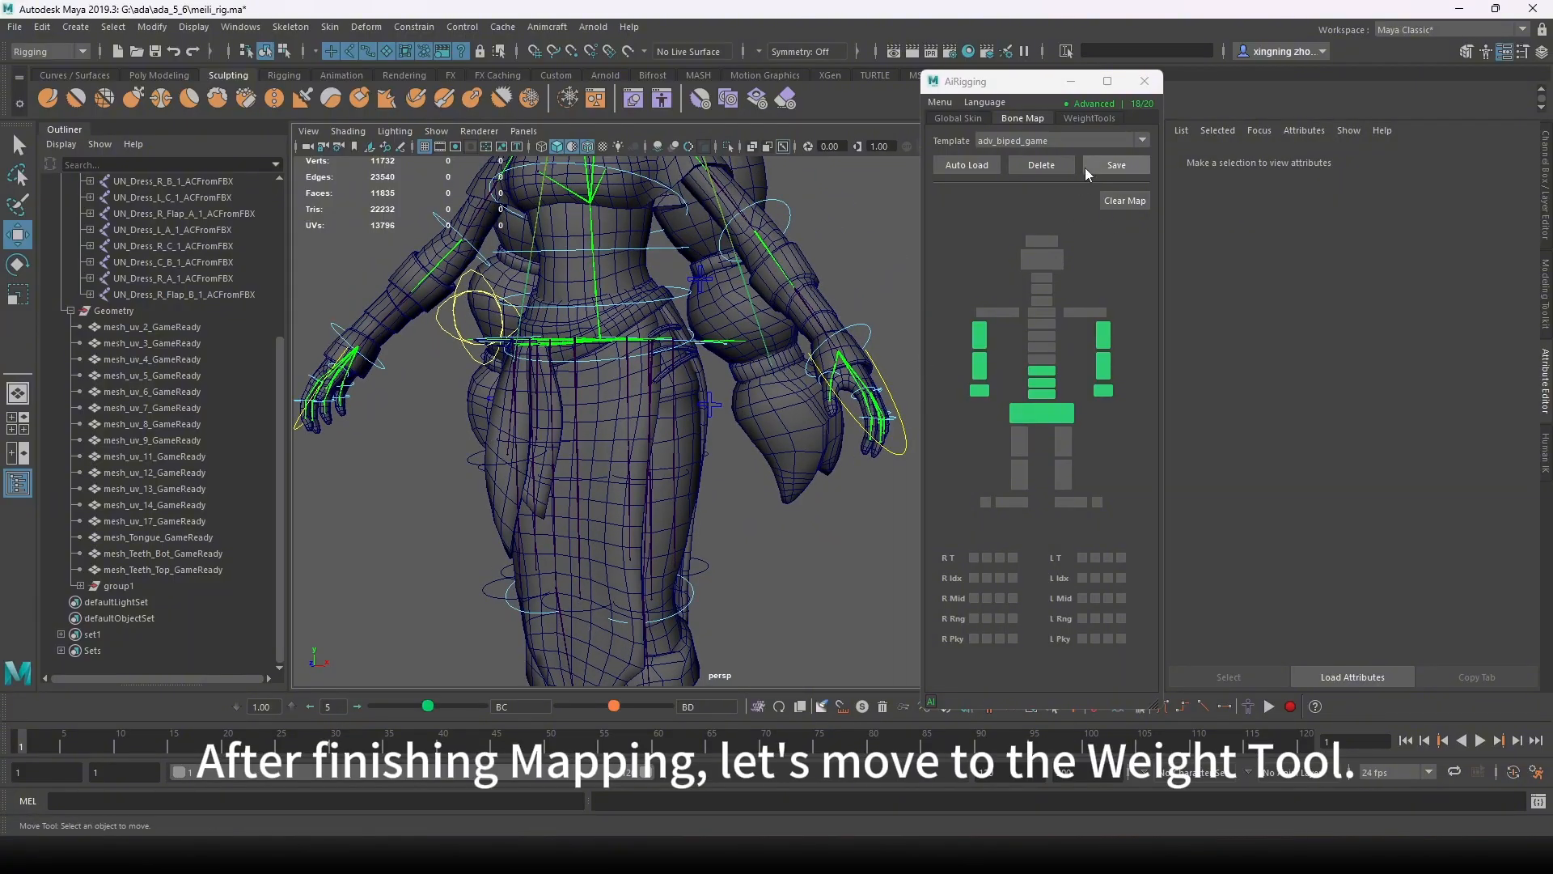
Step: Open the WeightTools page and look over its copy-weight and soft-selection tools
left_click(1088, 118)
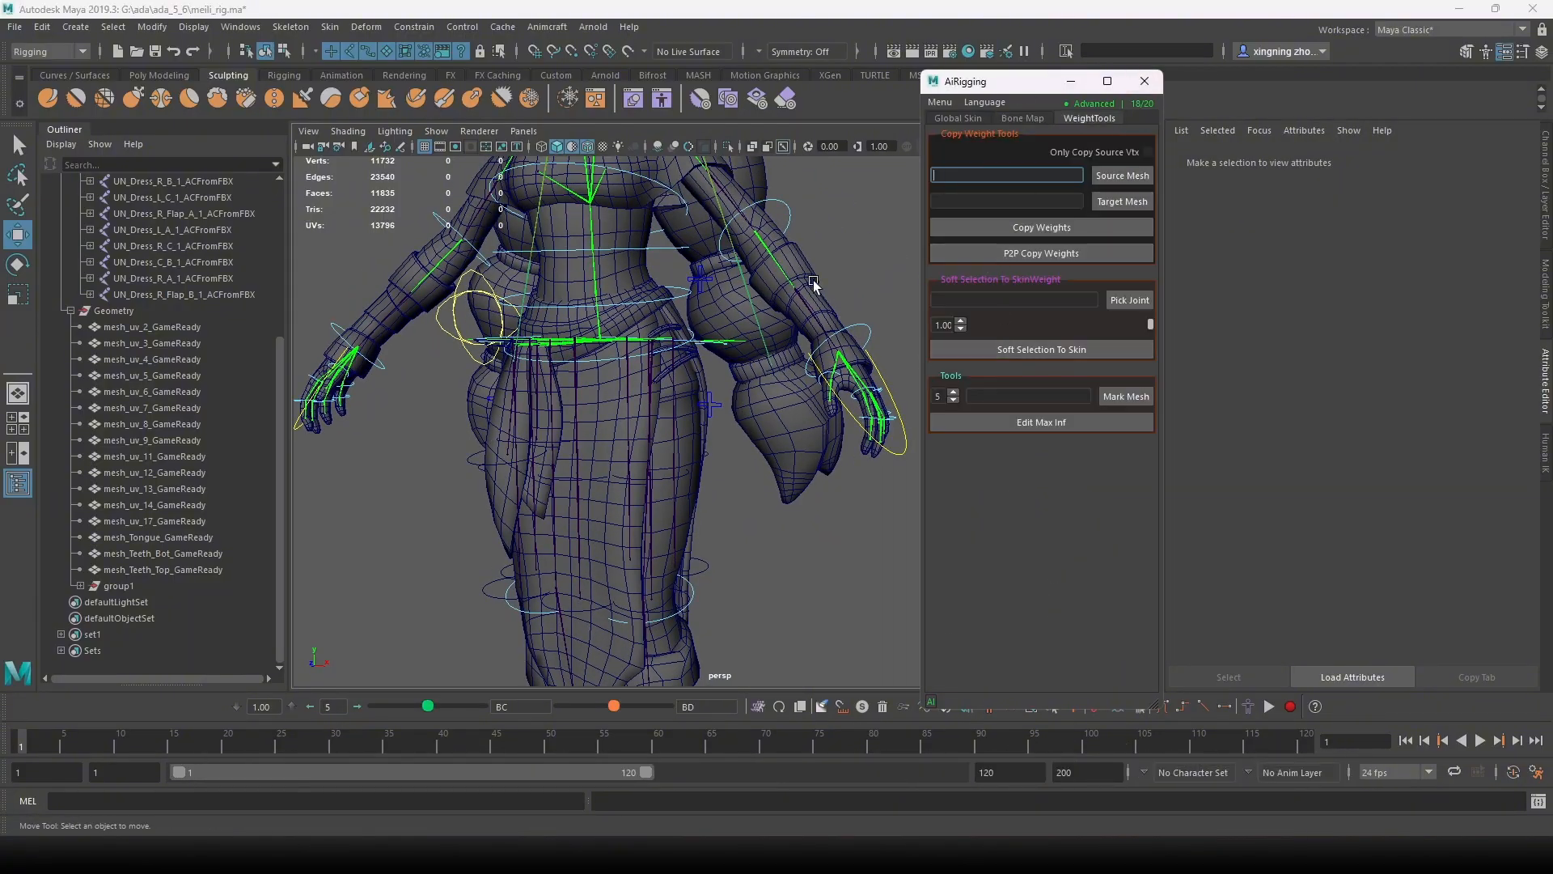
left_click_drag(769, 439, 771, 430, "alt")
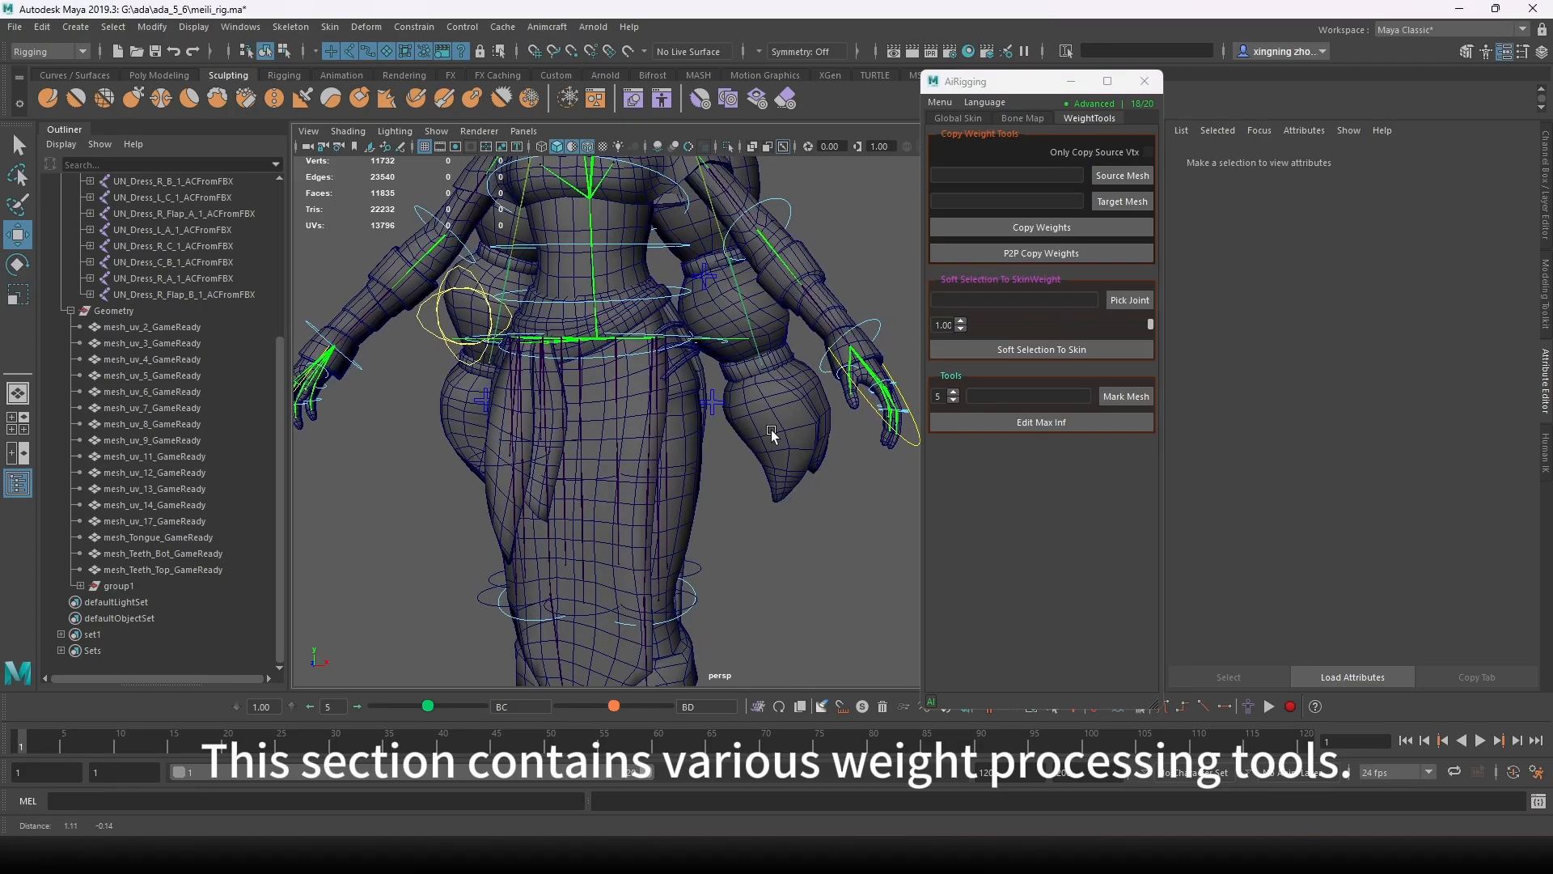
middle_click_drag(771, 429, 752, 389, "alt")
left_click_drag(752, 388, 689, 420, "alt")
middle_click_drag(689, 419, 713, 402, "alt")
middle_click_drag(710, 332, 776, 376, "alt")
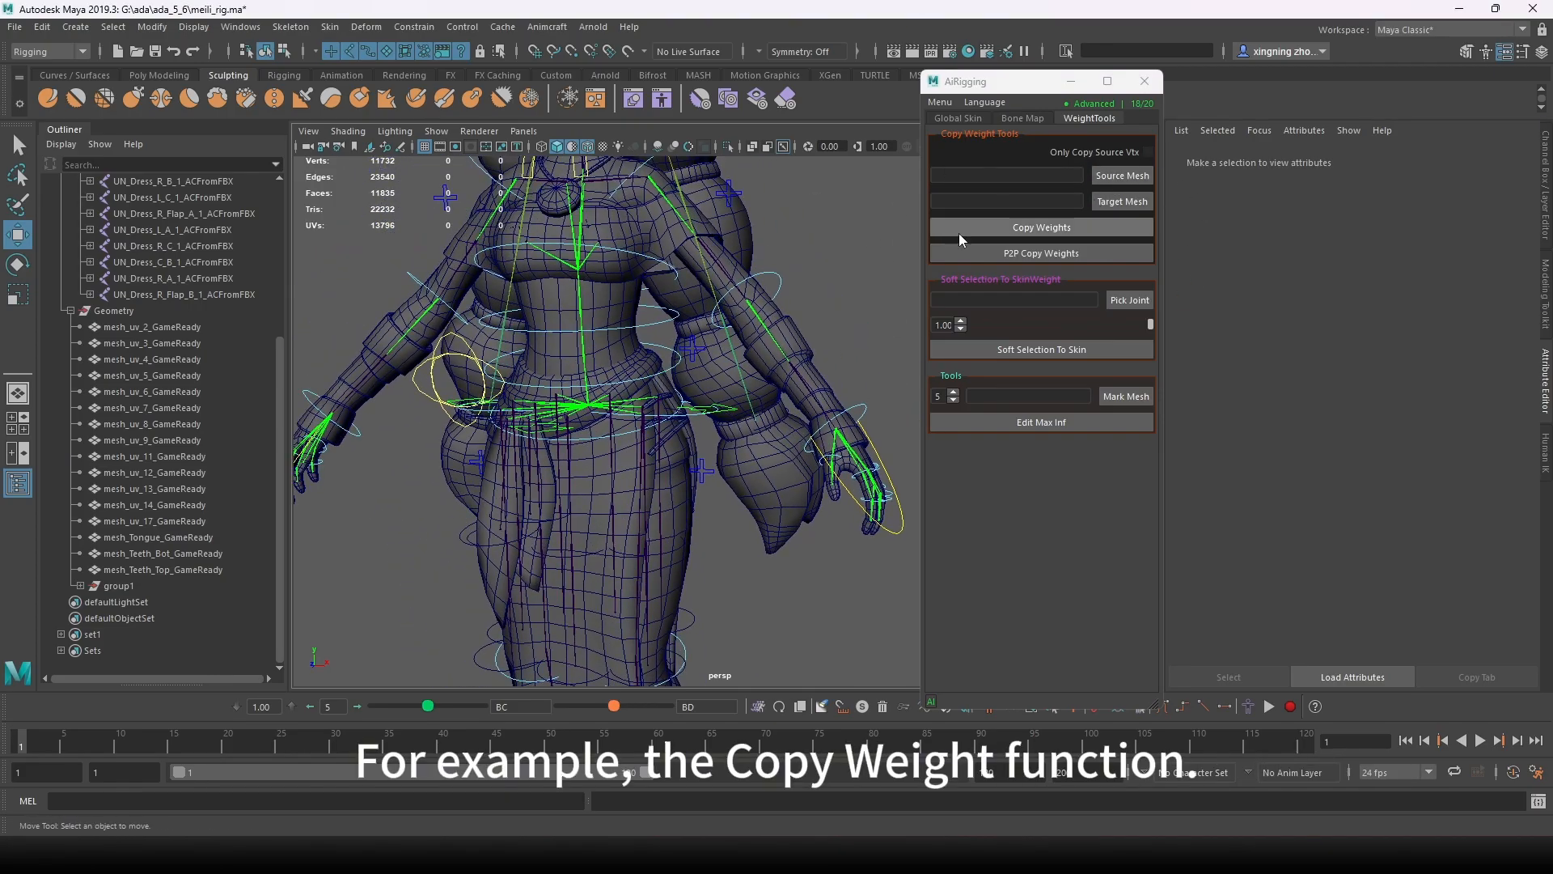
Step: Set the body mesh mesh_uv_14_GameReady as the source mesh for copying weights
left_click_drag(741, 260, 756, 268, "alt")
left_click(726, 253)
left_click(1122, 175)
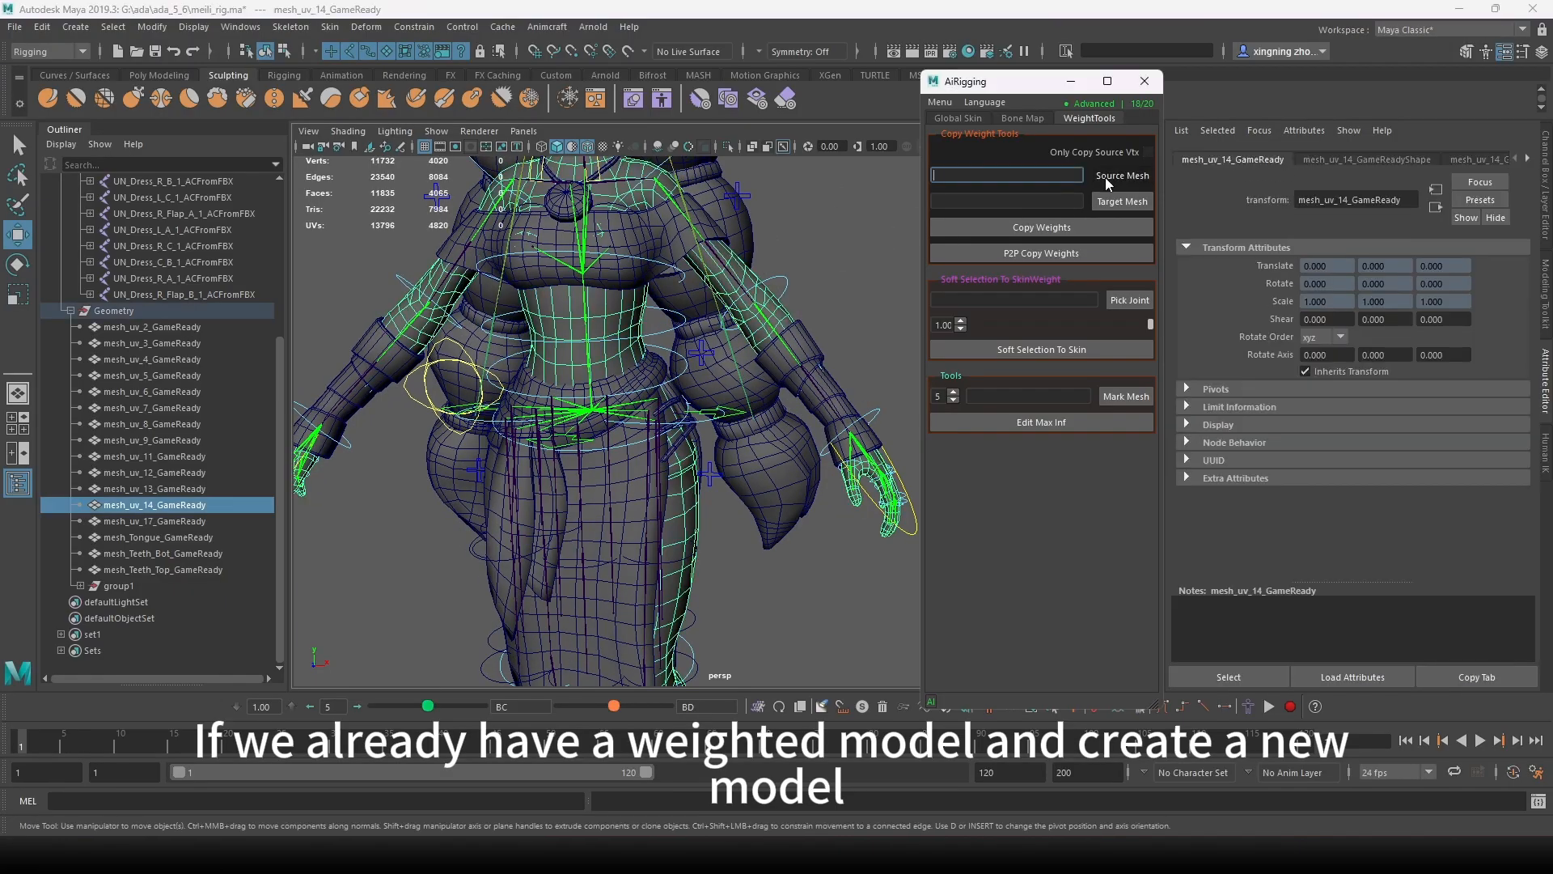
Step: Duplicate the body mesh and isolate the copy to inspect its vertices, returning to object selection
key("ctrl+d")
left_click_drag(697, 338, 657, 450, "alt")
left_click(728, 146)
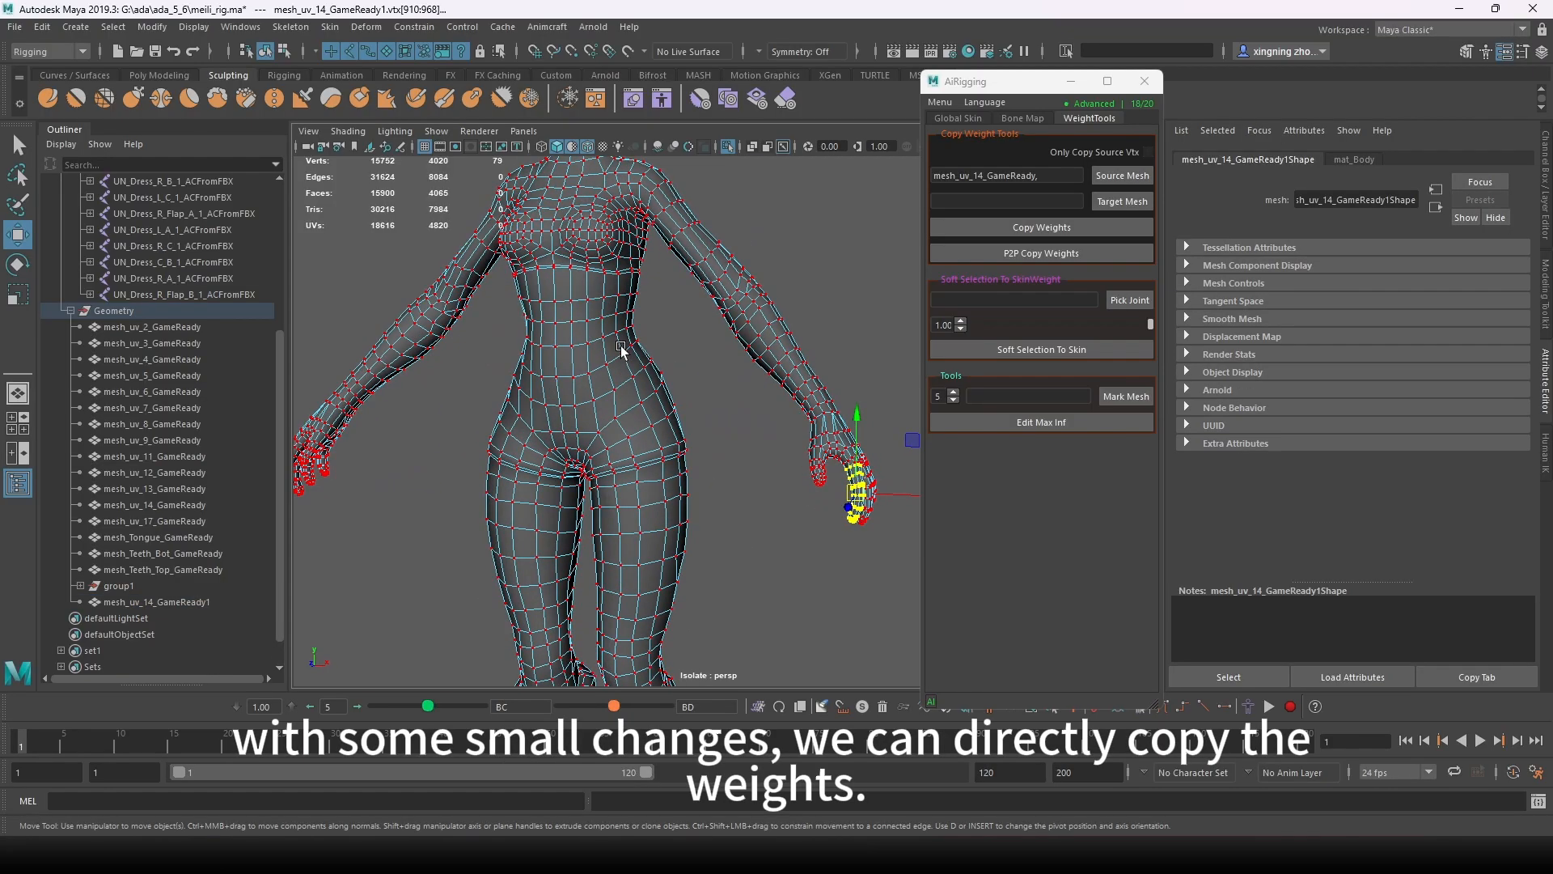
key("q")
key("F8")
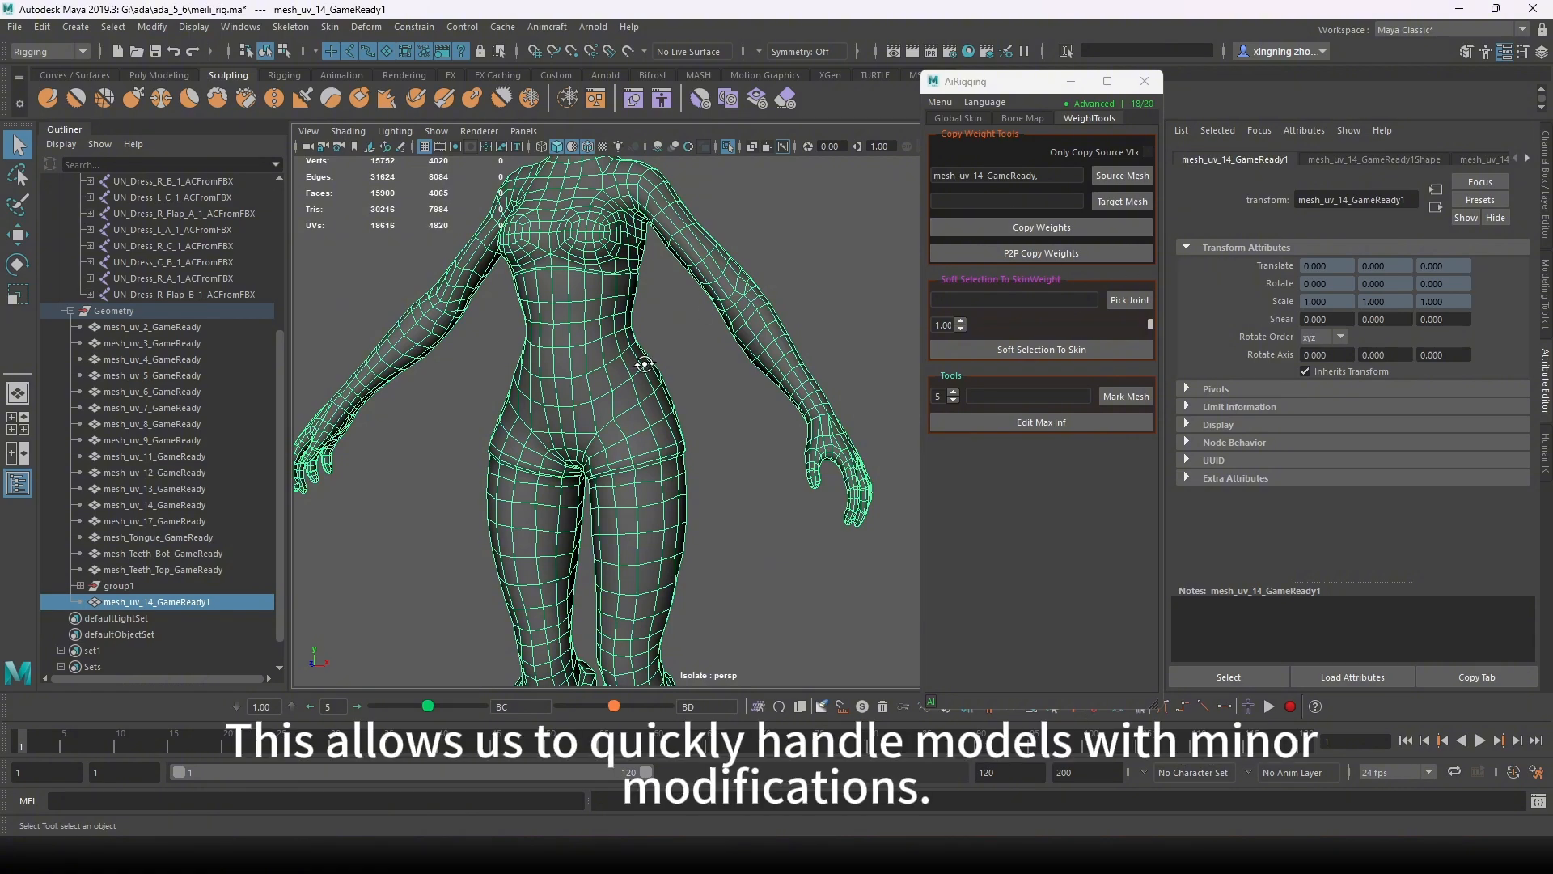
Step: End the isolation of the duplicated body mesh to show the whole character
left_click_drag(644, 364, 607, 348, "alt")
right_click_drag(597, 261, 752, 198)
left_click(729, 148)
left_click_drag(636, 397, 733, 375, "alt")
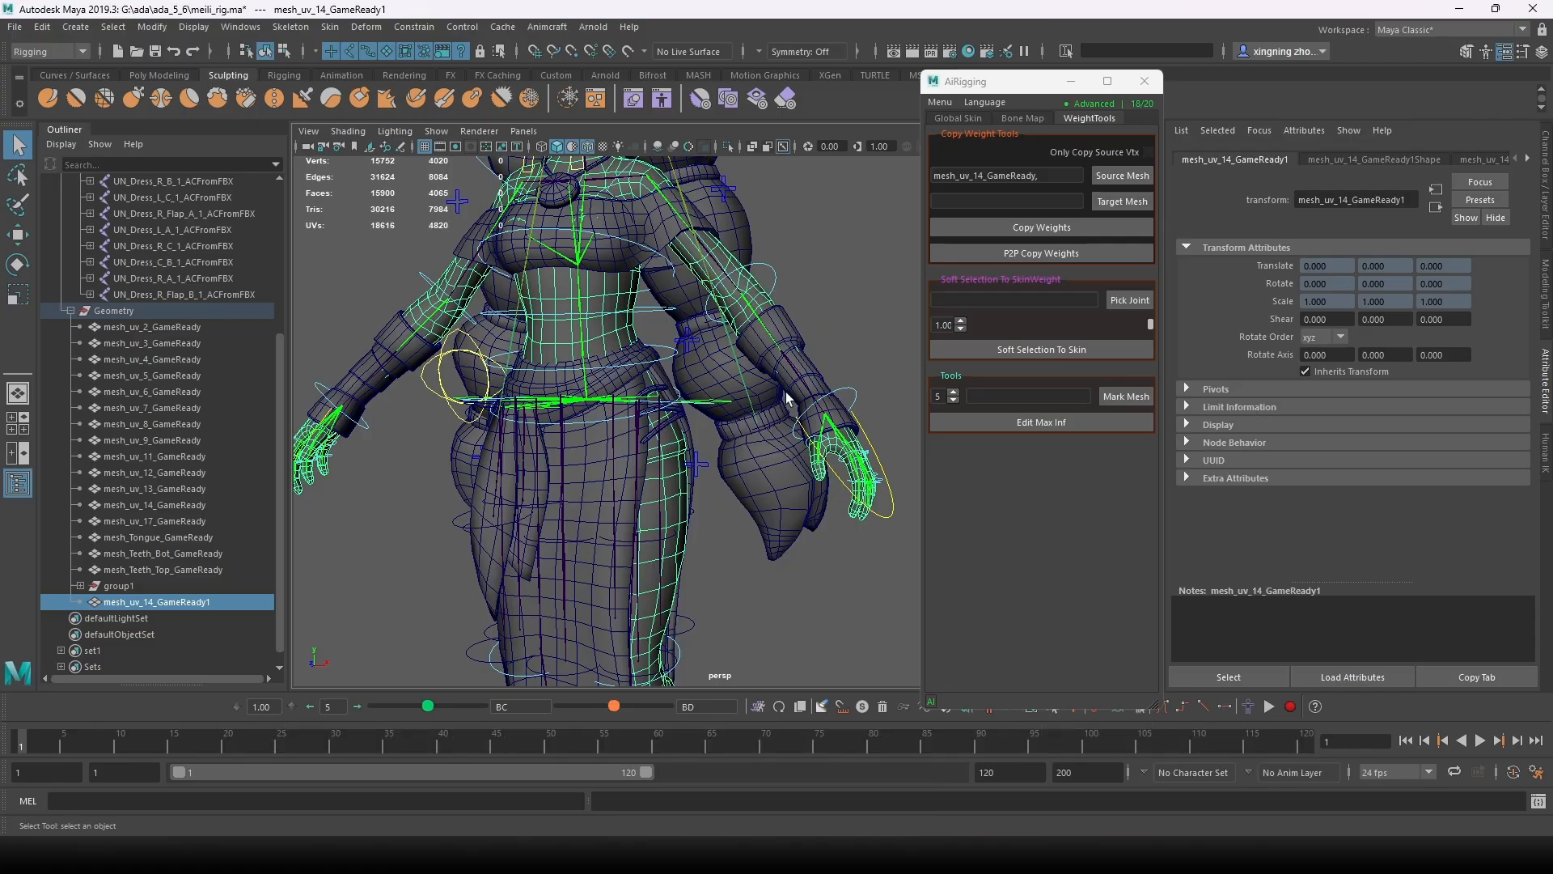
Step: Open the P2P Copy Weights tool and examine the overlapping body and clothing layers around the neck and chest
left_click(1055, 256)
middle_click_drag(716, 344, 767, 428, "alt")
left_click_drag(710, 386, 722, 383, "alt")
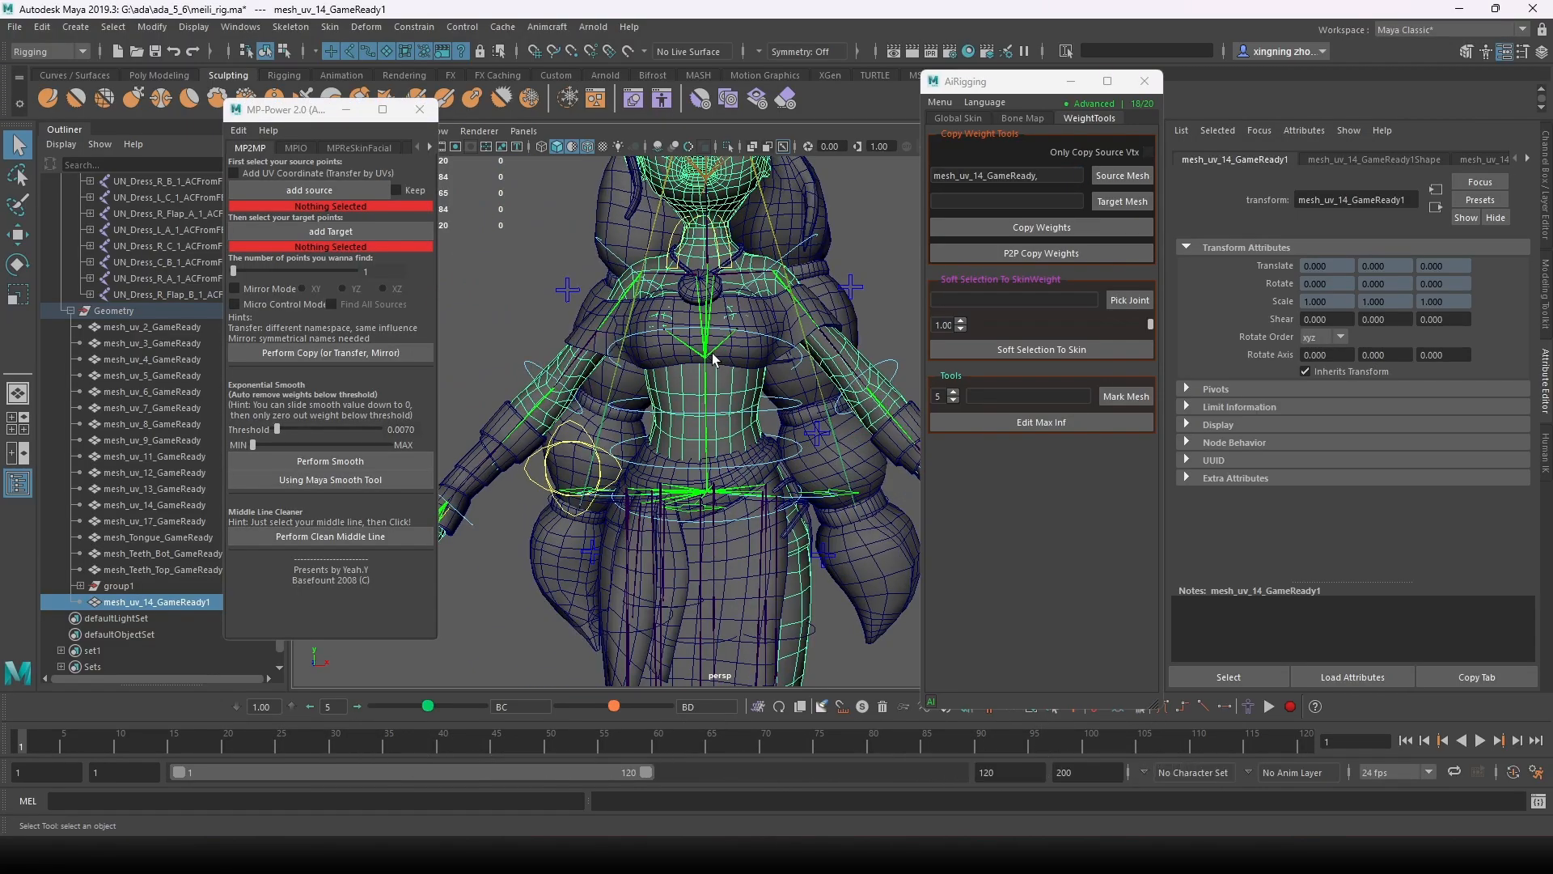
middle_click_drag(722, 383, 728, 420, "alt")
left_click_drag(724, 398, 762, 436, "alt")
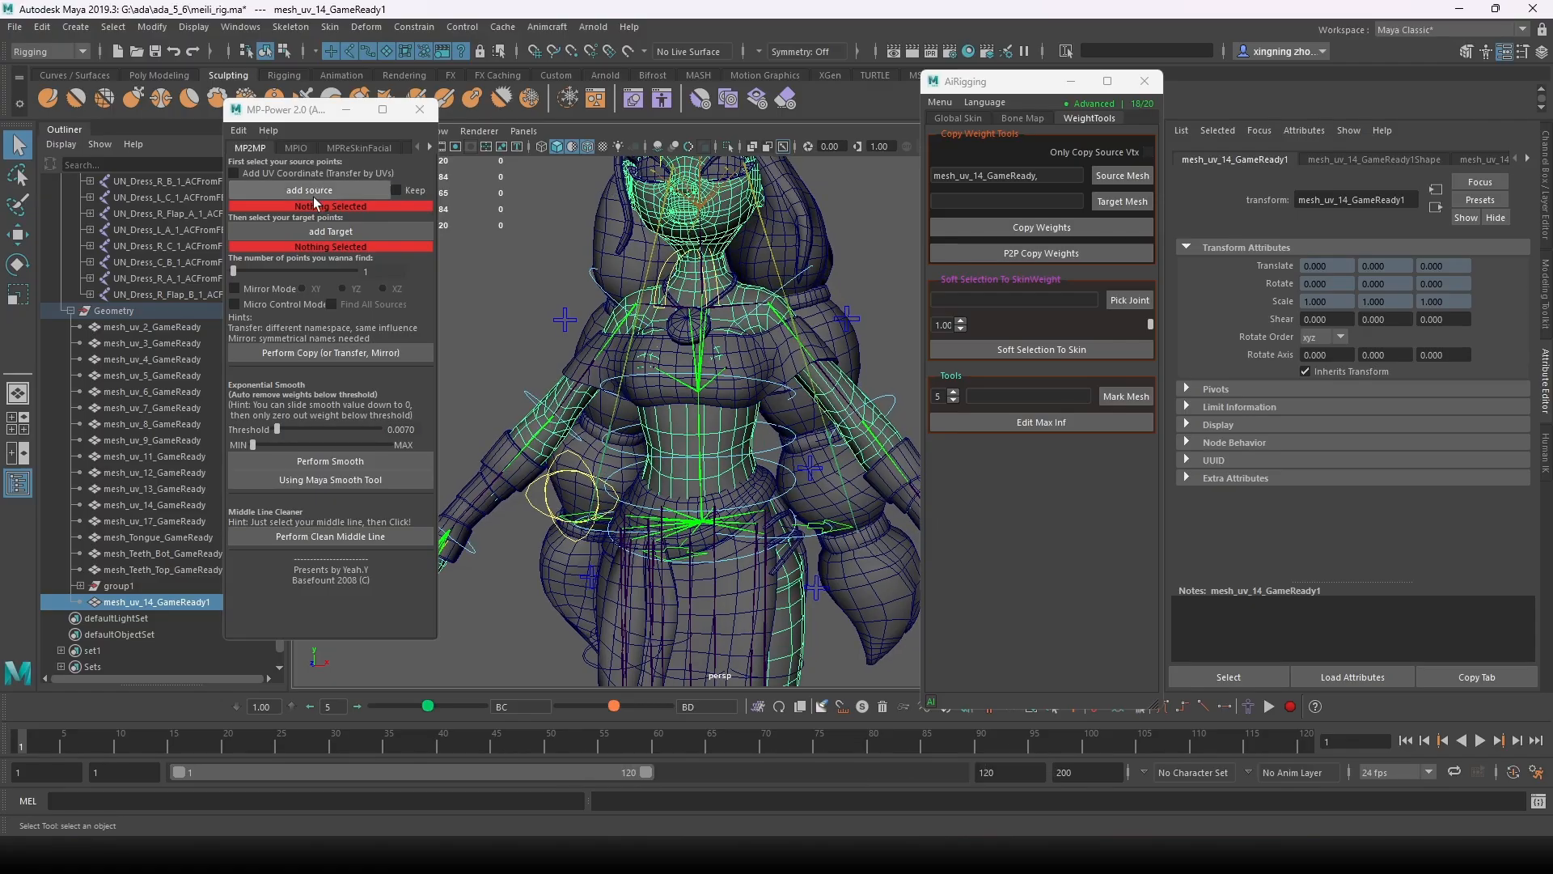
scroll(704, 392, "up", 3)
middle_click_drag(717, 392, 698, 392, "alt")
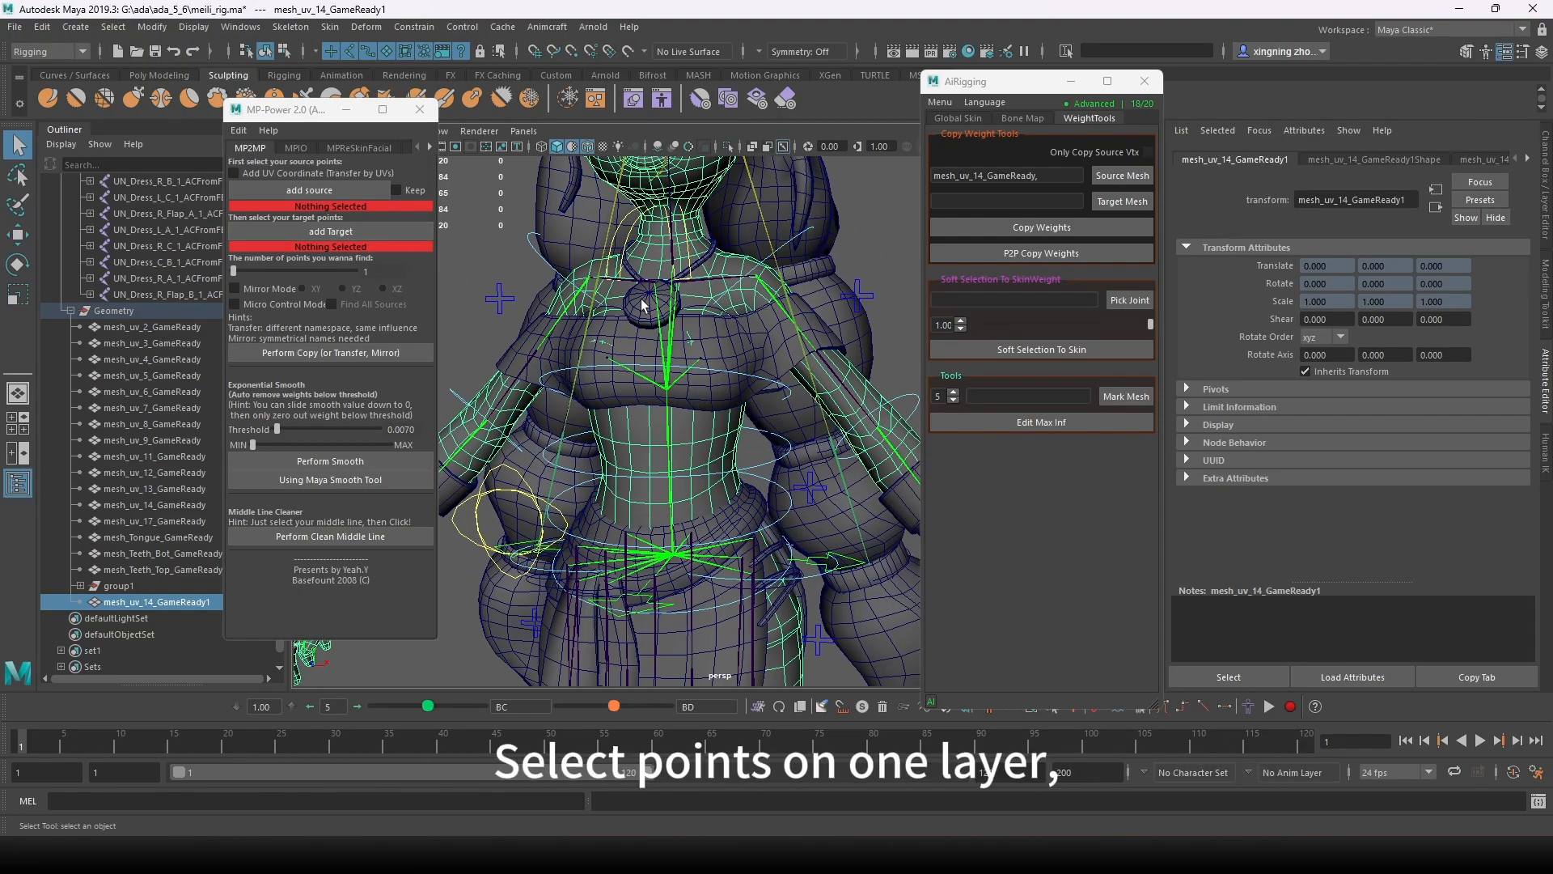
left_click_drag(787, 405, 756, 389, "alt")
middle_click_drag(755, 388, 777, 464, "alt")
scroll(777, 464, "up", 3)
scroll(755, 400, "down", 2)
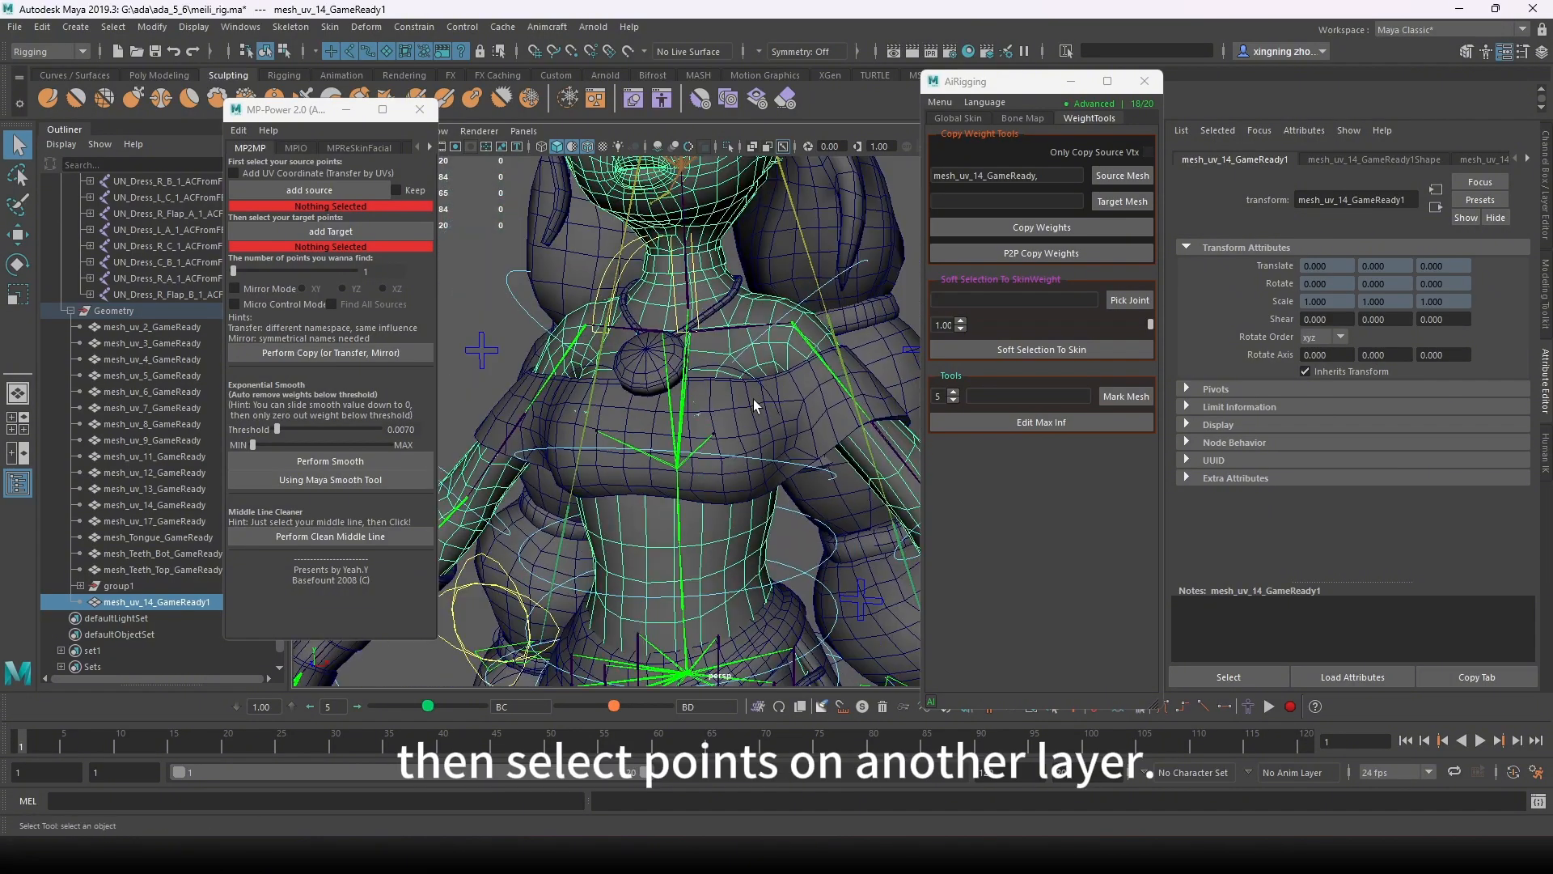
middle_click_drag(754, 400, 743, 438, "alt")
left_click_drag(741, 430, 745, 350, "alt")
Step: Select the original body mesh together with its duplicate and switch to vertex selection around the neck
left_click(745, 350)
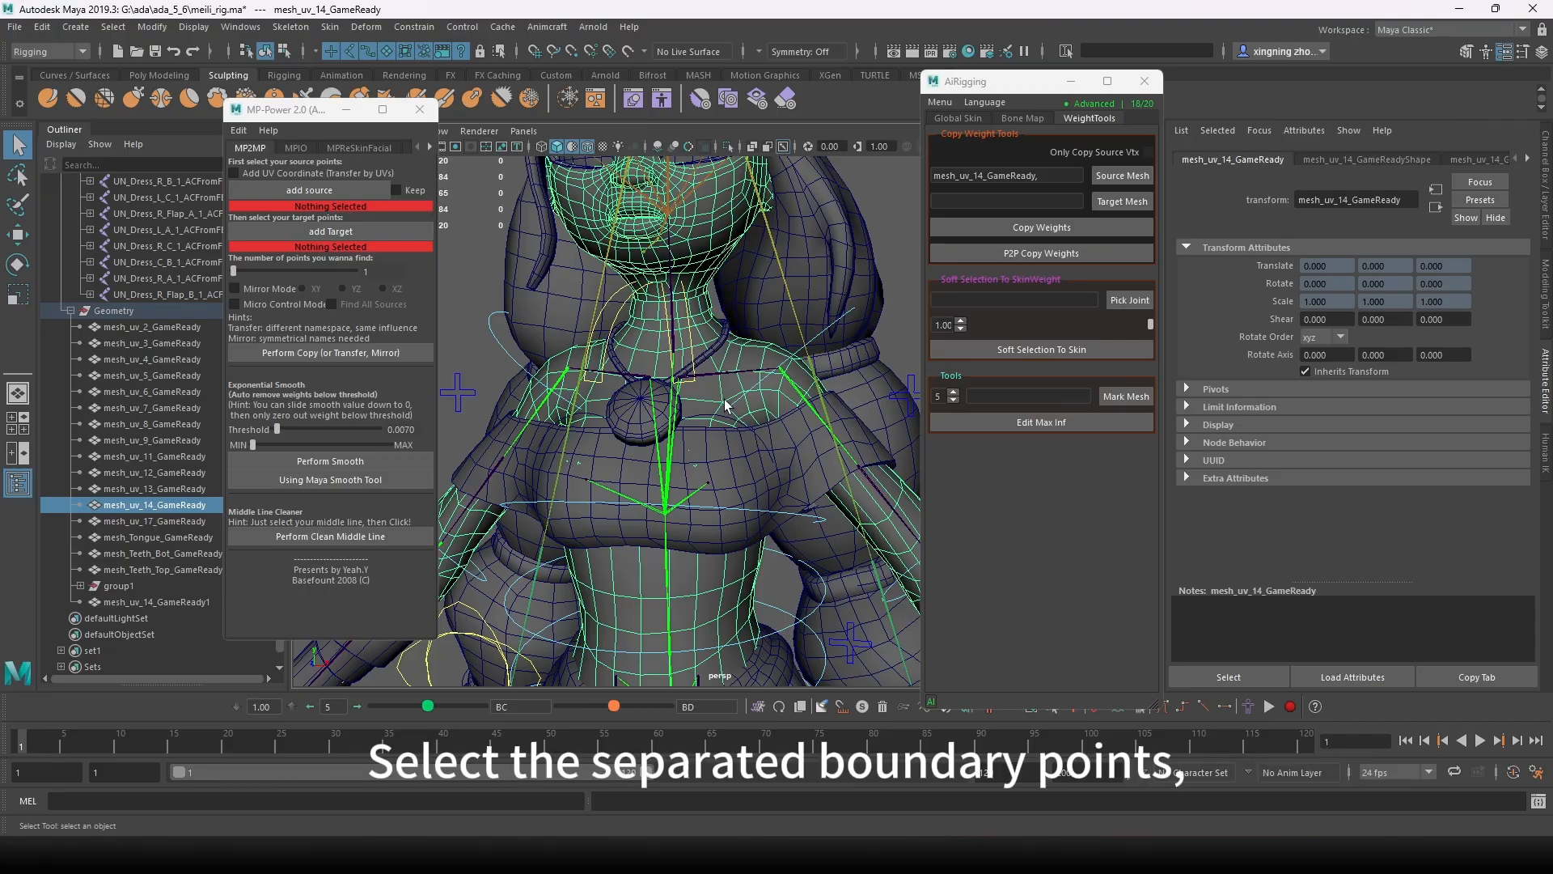
left_click(730, 358, "shift")
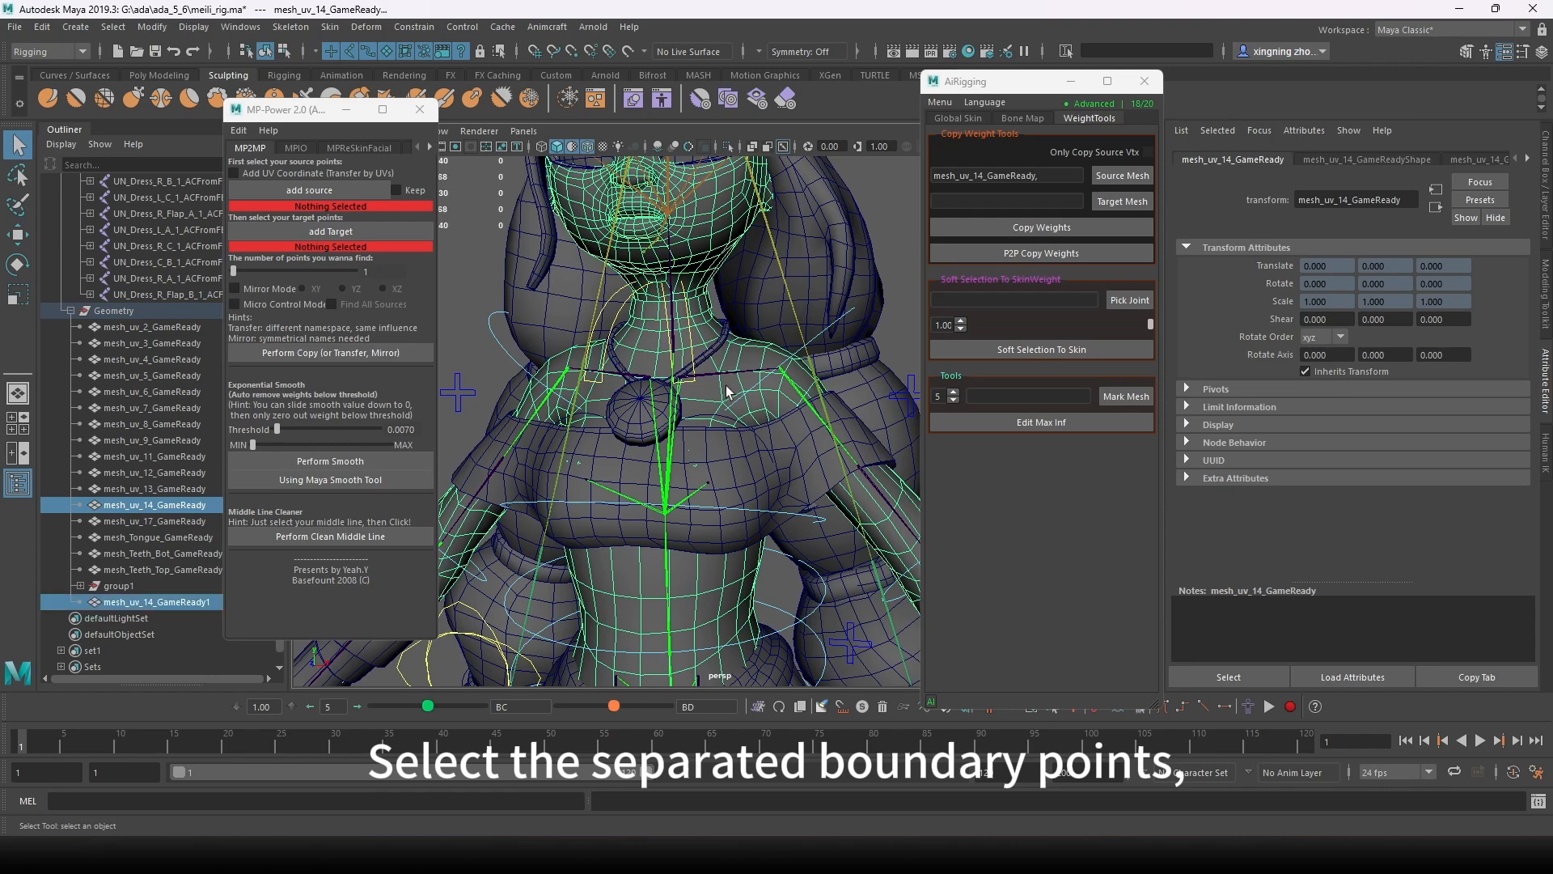
right_click_drag(738, 343, 591, 347)
scroll(752, 356, "up", 4)
middle_click_drag(737, 342, 732, 401, "alt")
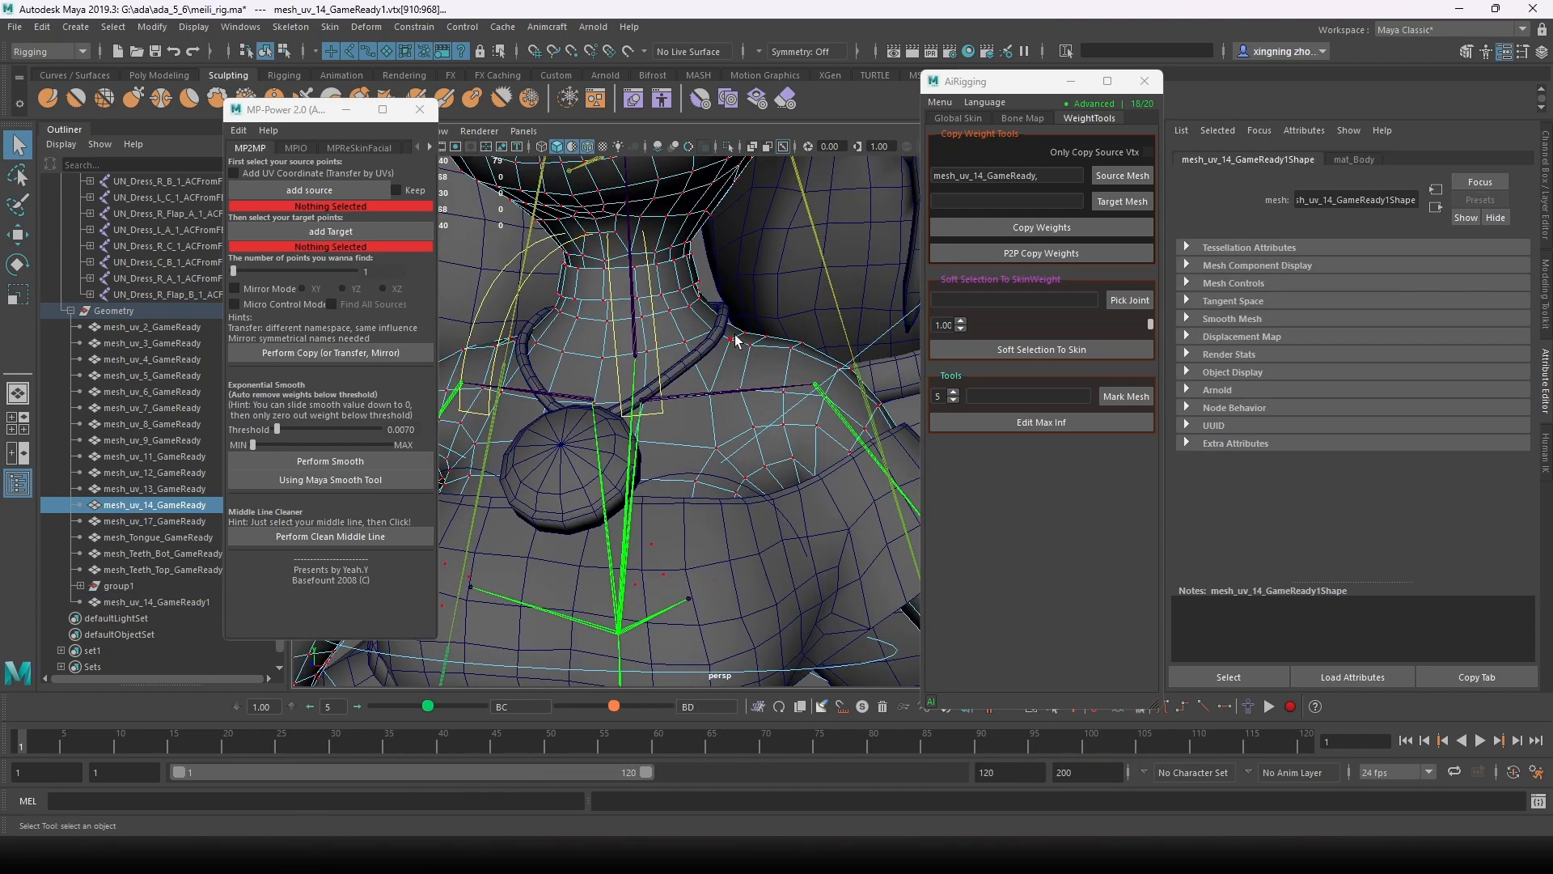
Step: Select a vertex on the duplicate's shoulder beside the necklace, undo its trial move, and add it as the source point
left_click(741, 333)
left_click_drag(747, 333, 789, 388, "alt")
key("w")
key("ctrl+z")
key("q")
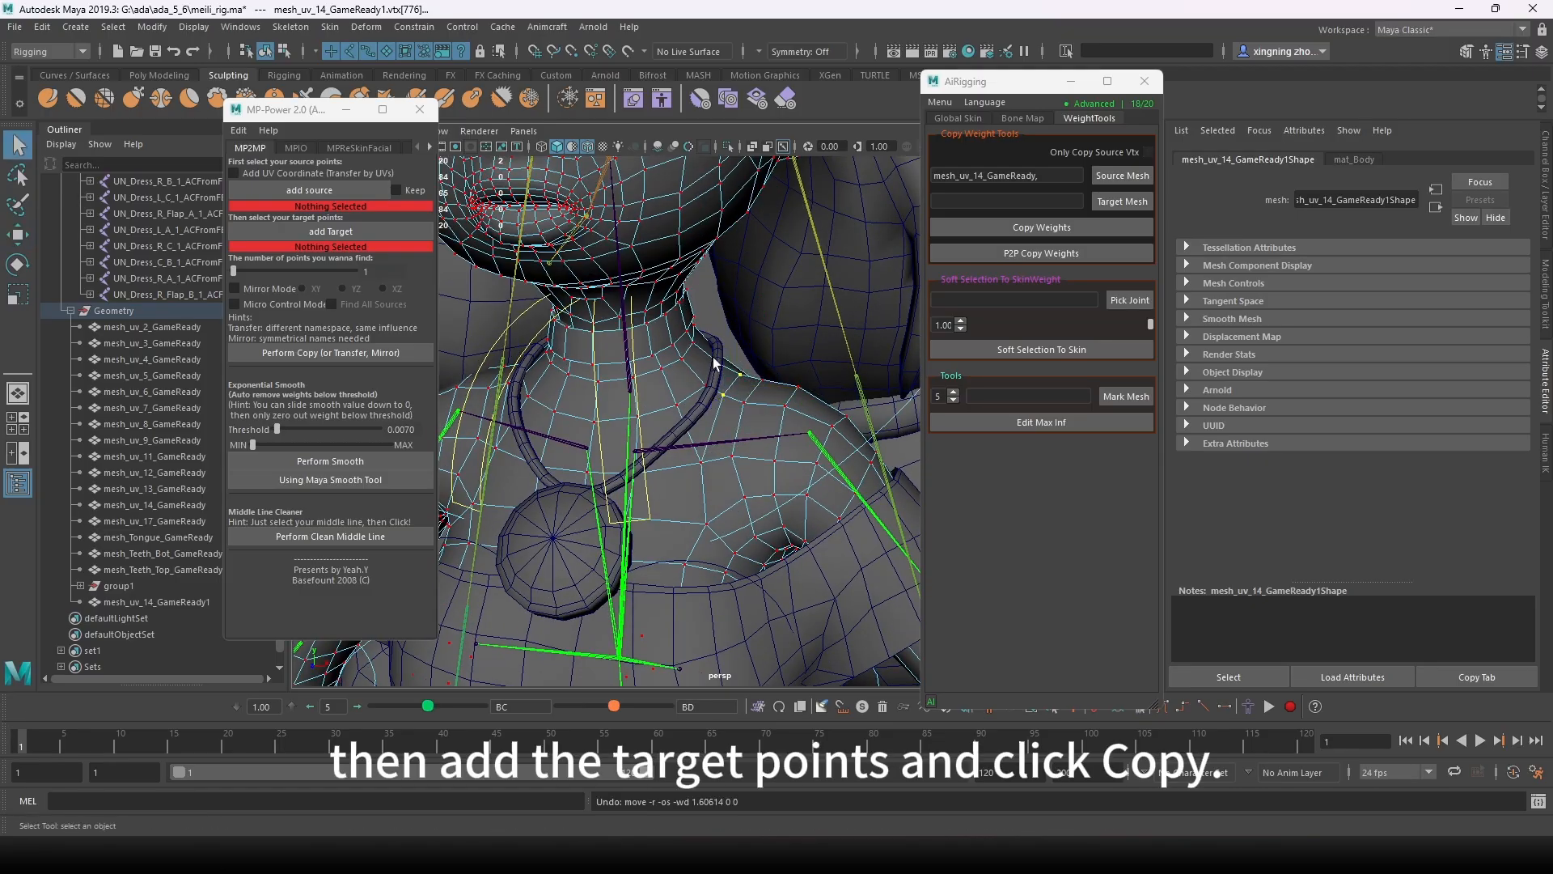
left_click(352, 189)
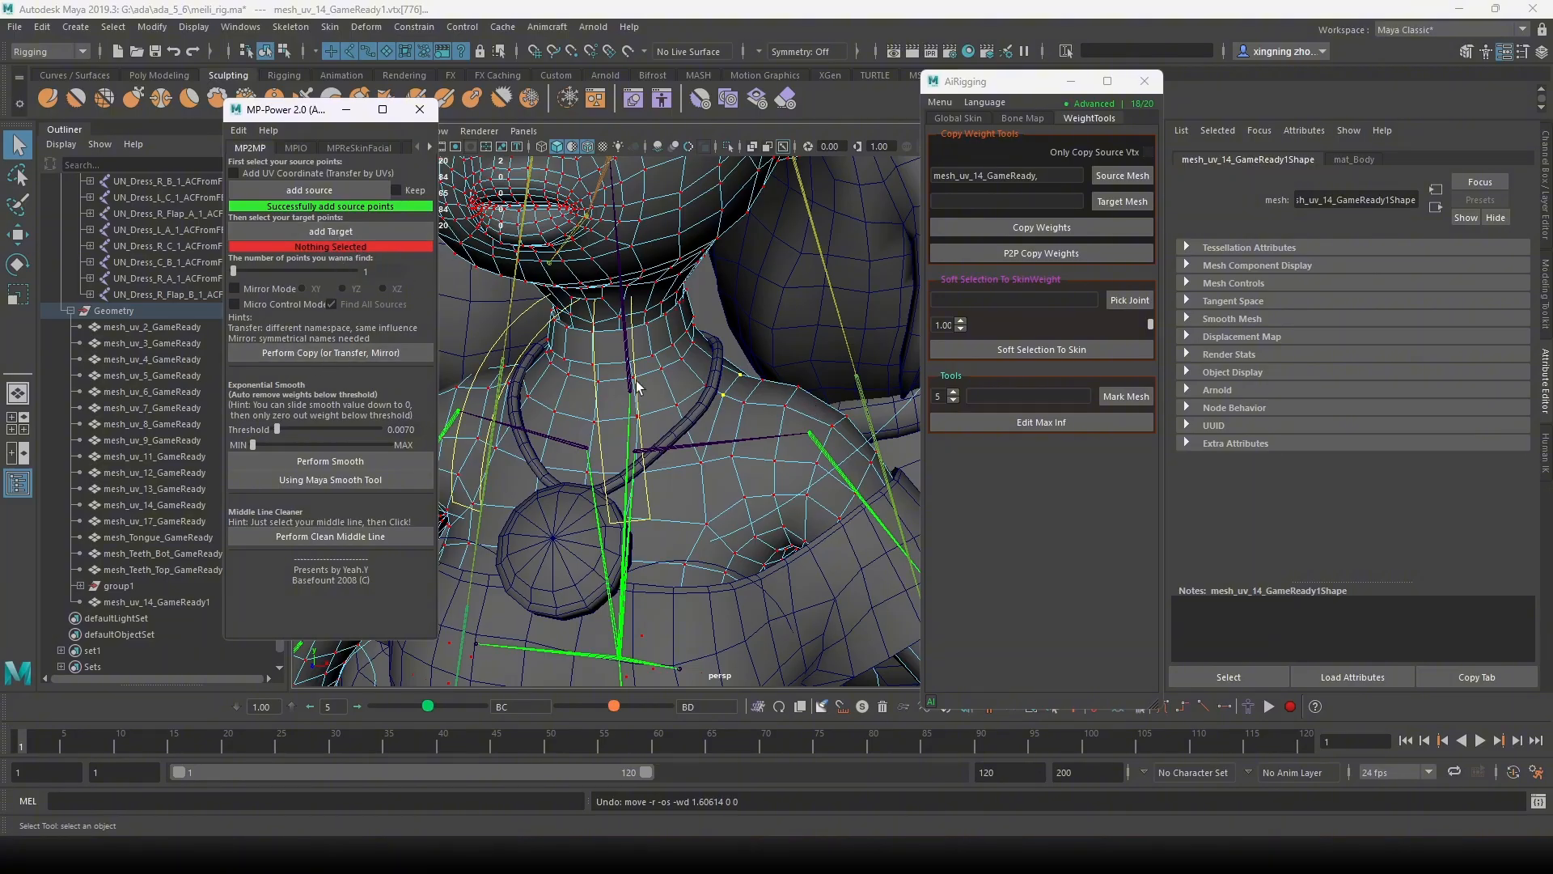
Step: Return the duplicated body mesh to object selection and close the point-copy window
right_click_drag(658, 364, 866, 235)
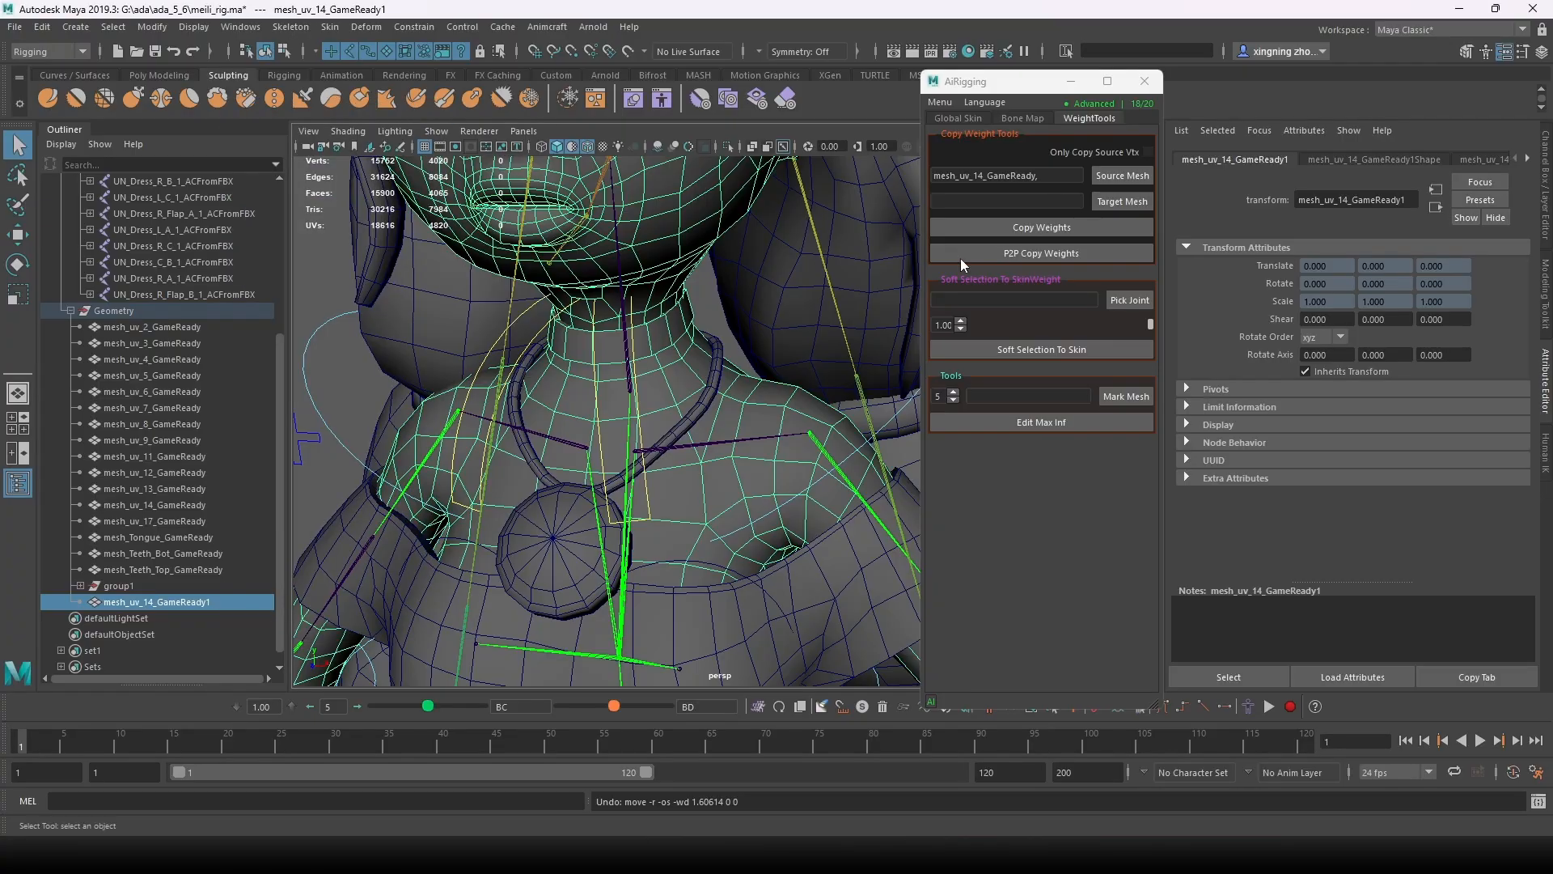
left_click_drag(734, 466, 713, 490, "alt")
scroll(766, 467, "down", 4)
scroll(693, 458, "up", 4)
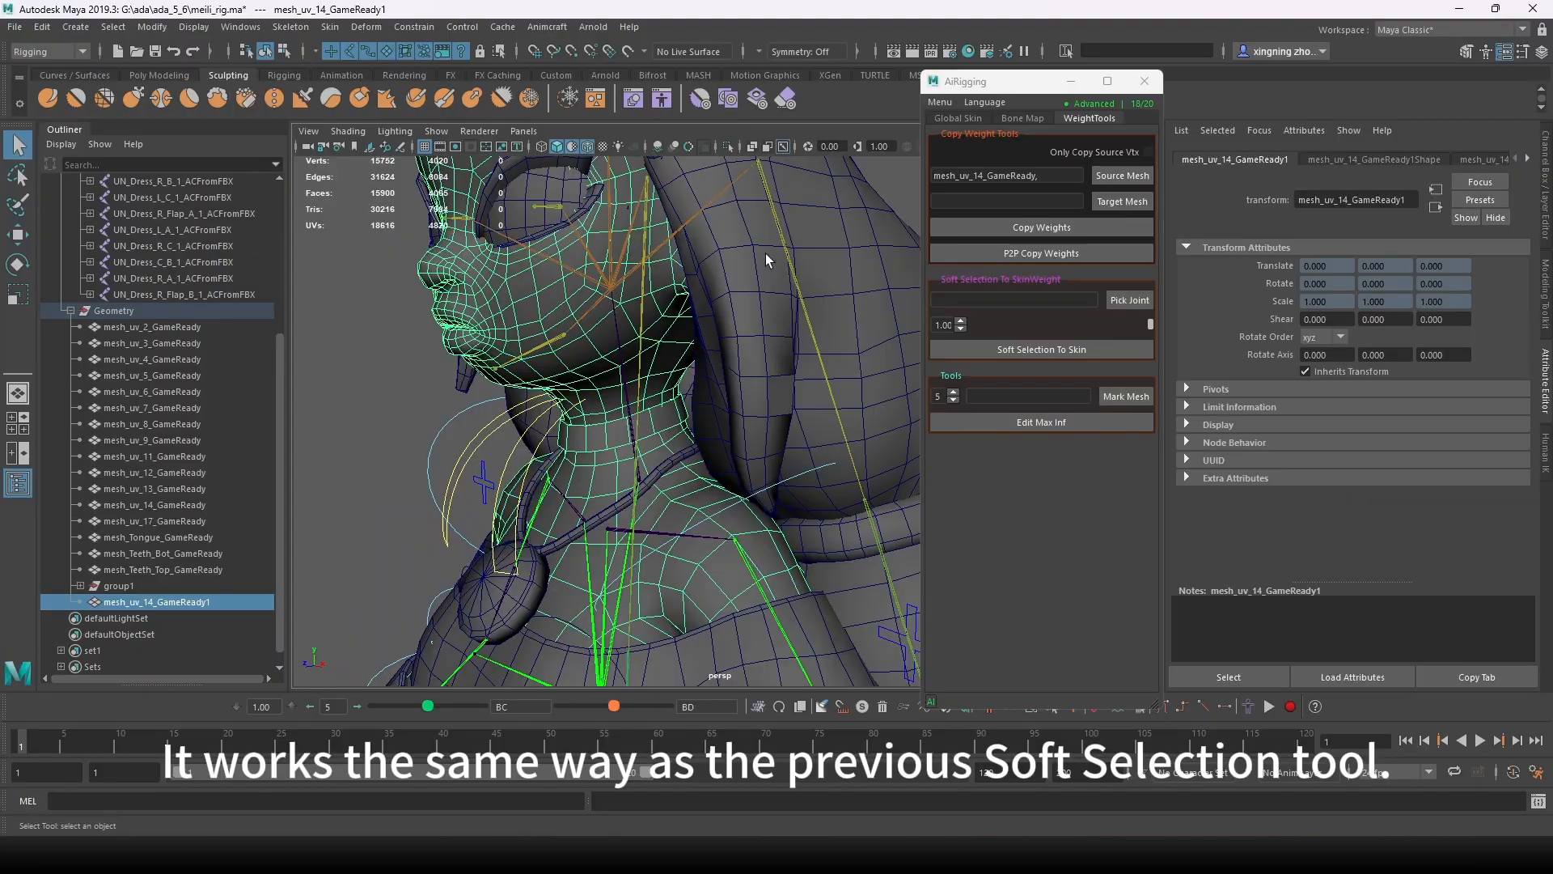
Step: Isolate the duplicated body mesh and select all its head vertices with Soft Select turned on
left_click(728, 146)
left_click_drag(688, 425, 694, 503, "alt")
middle_click_drag(694, 503, 709, 550, "alt")
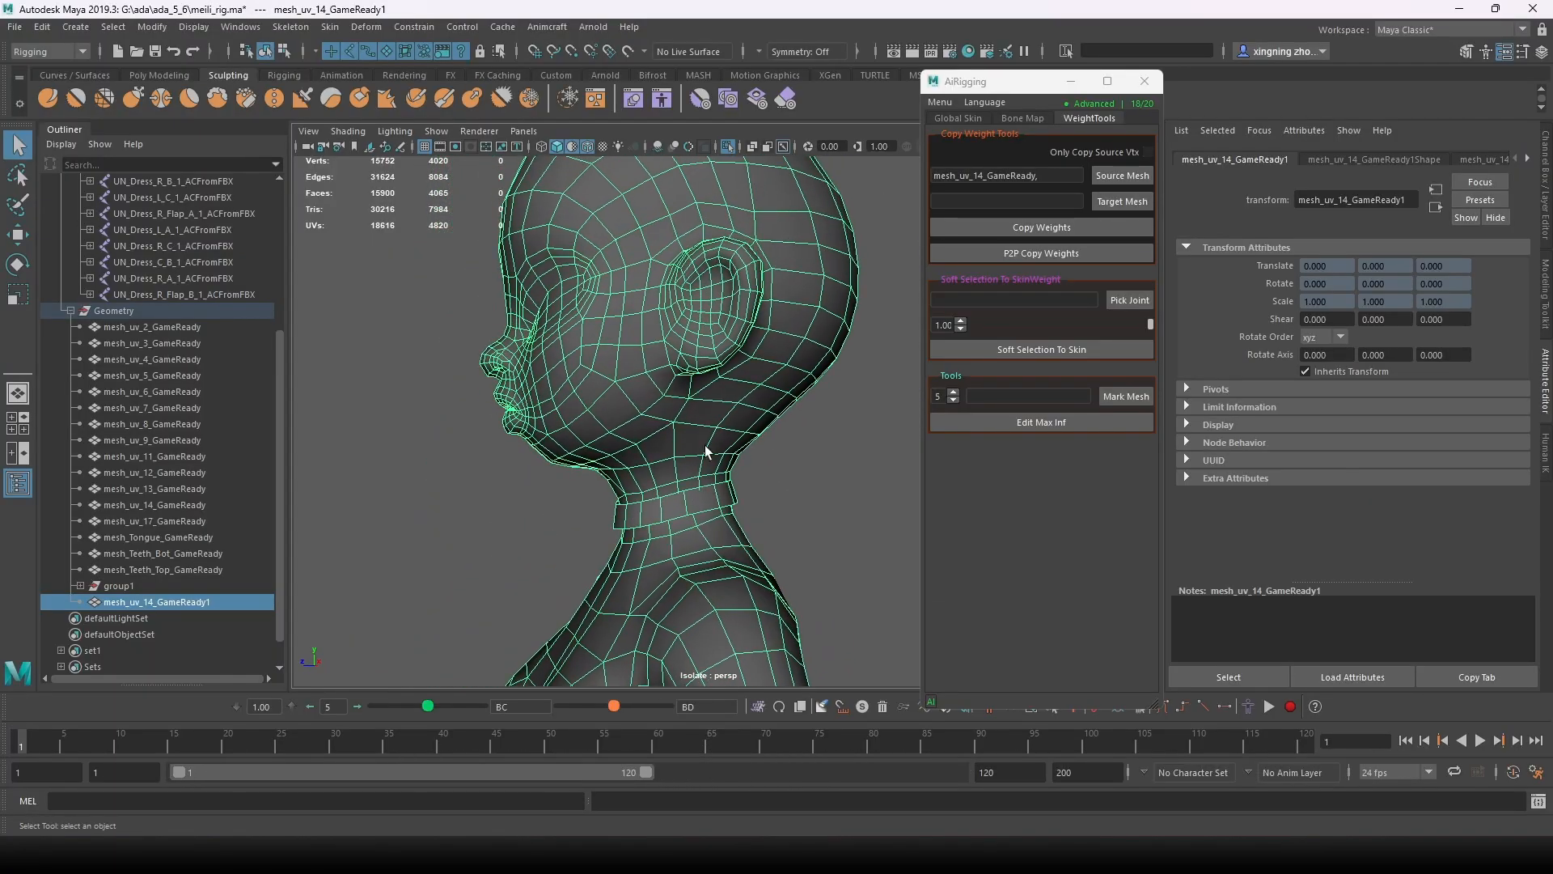
right_click_drag(685, 361, 614, 364)
scroll(648, 420, "down", 4)
left_click_drag(499, 209, 900, 466)
key("b")
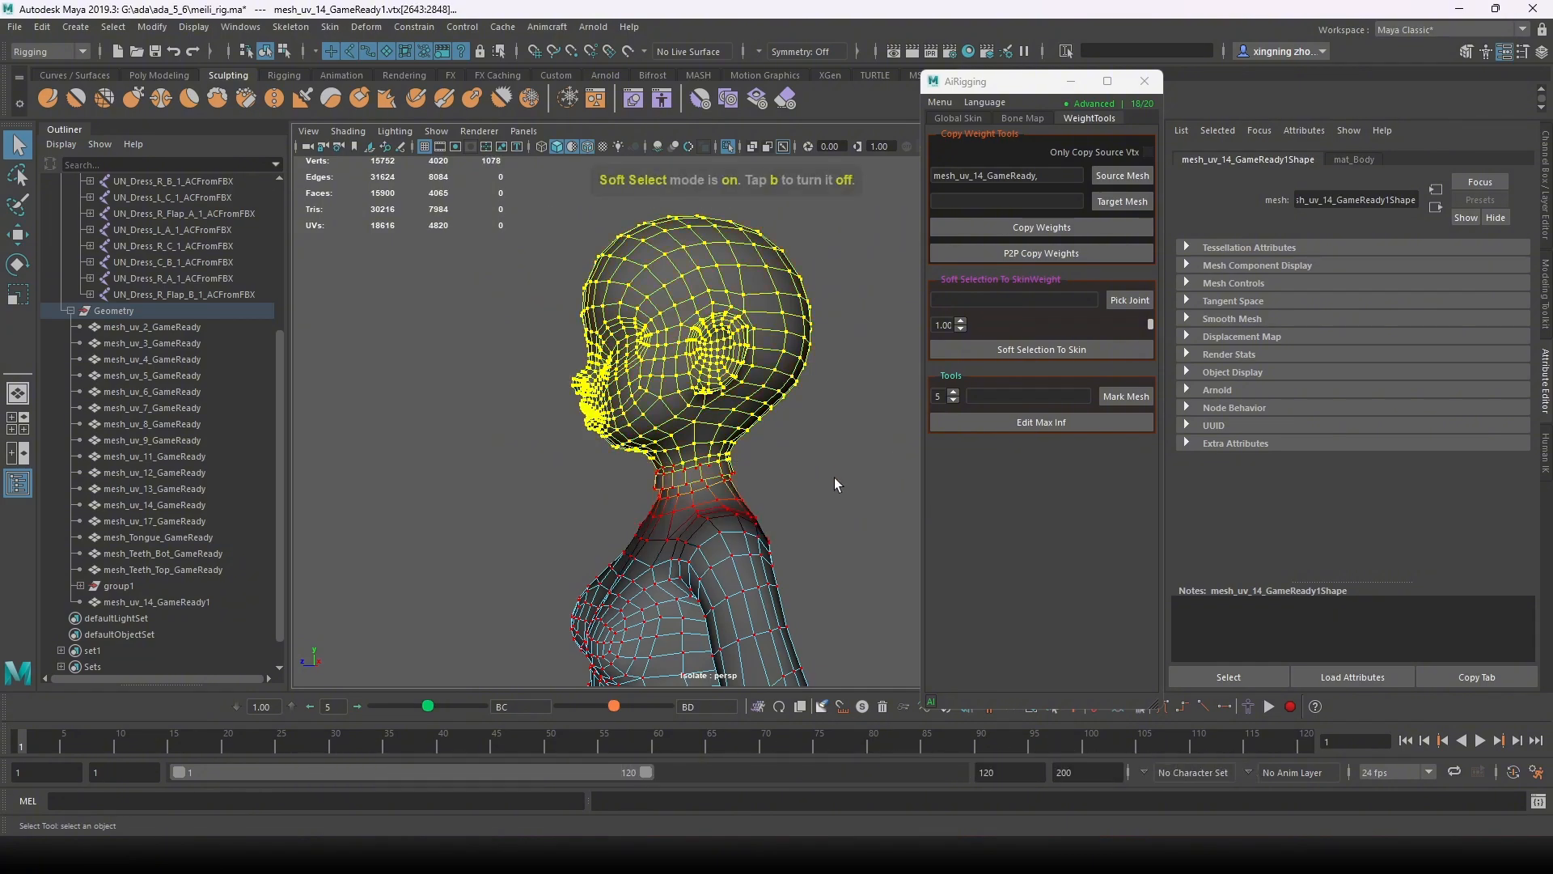
left_click_drag(777, 445, 676, 381, "alt")
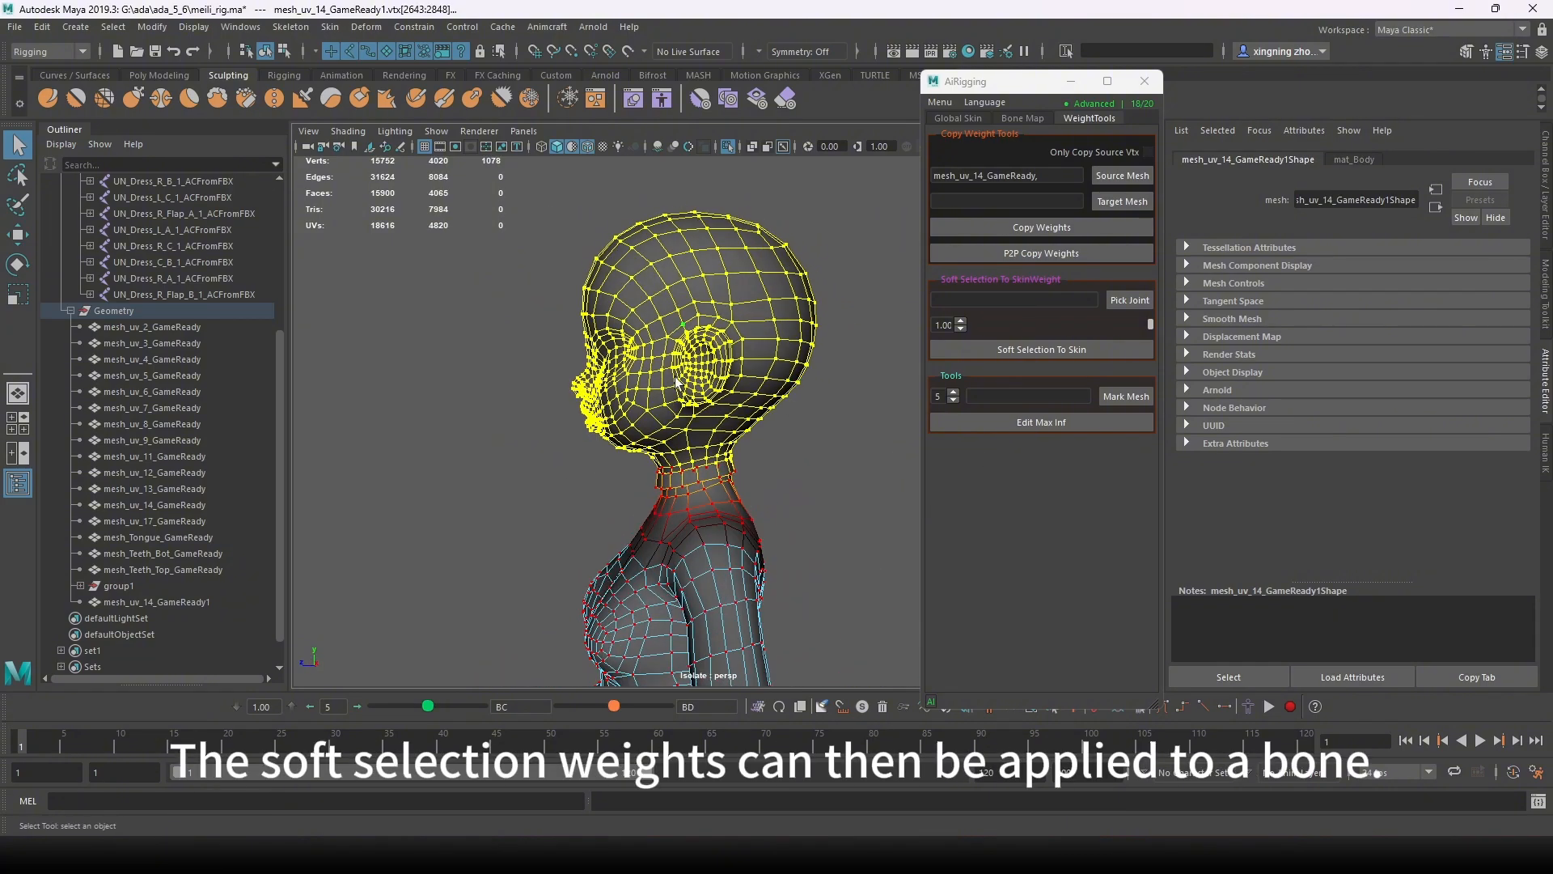
scroll(720, 419, "up", 3)
left_click_drag(688, 443, 702, 460, "alt")
Step: Return the duplicated body mesh to object selection and end its isolation to reveal the rig's joints
right_click_drag(659, 333, 750, 309)
scroll(833, 473, "down", 3)
left_click_drag(766, 430, 735, 540, "alt")
middle_click_drag(735, 541, 735, 408, "alt")
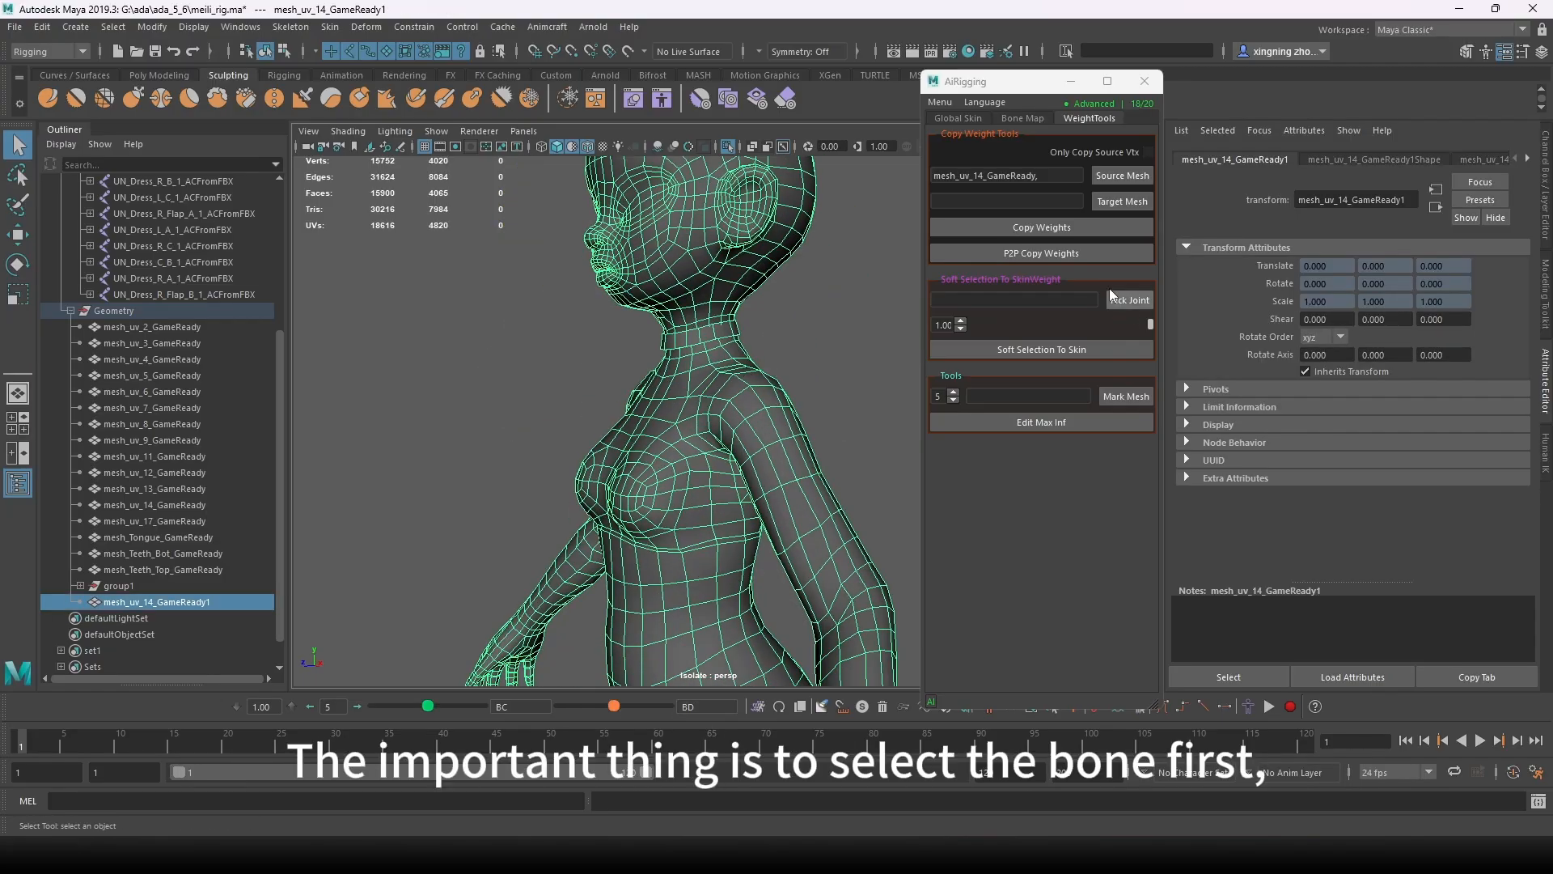
left_click_drag(720, 378, 760, 368, "alt")
scroll(788, 313, "down", 2)
middle_click_drag(788, 312, 754, 406, "alt")
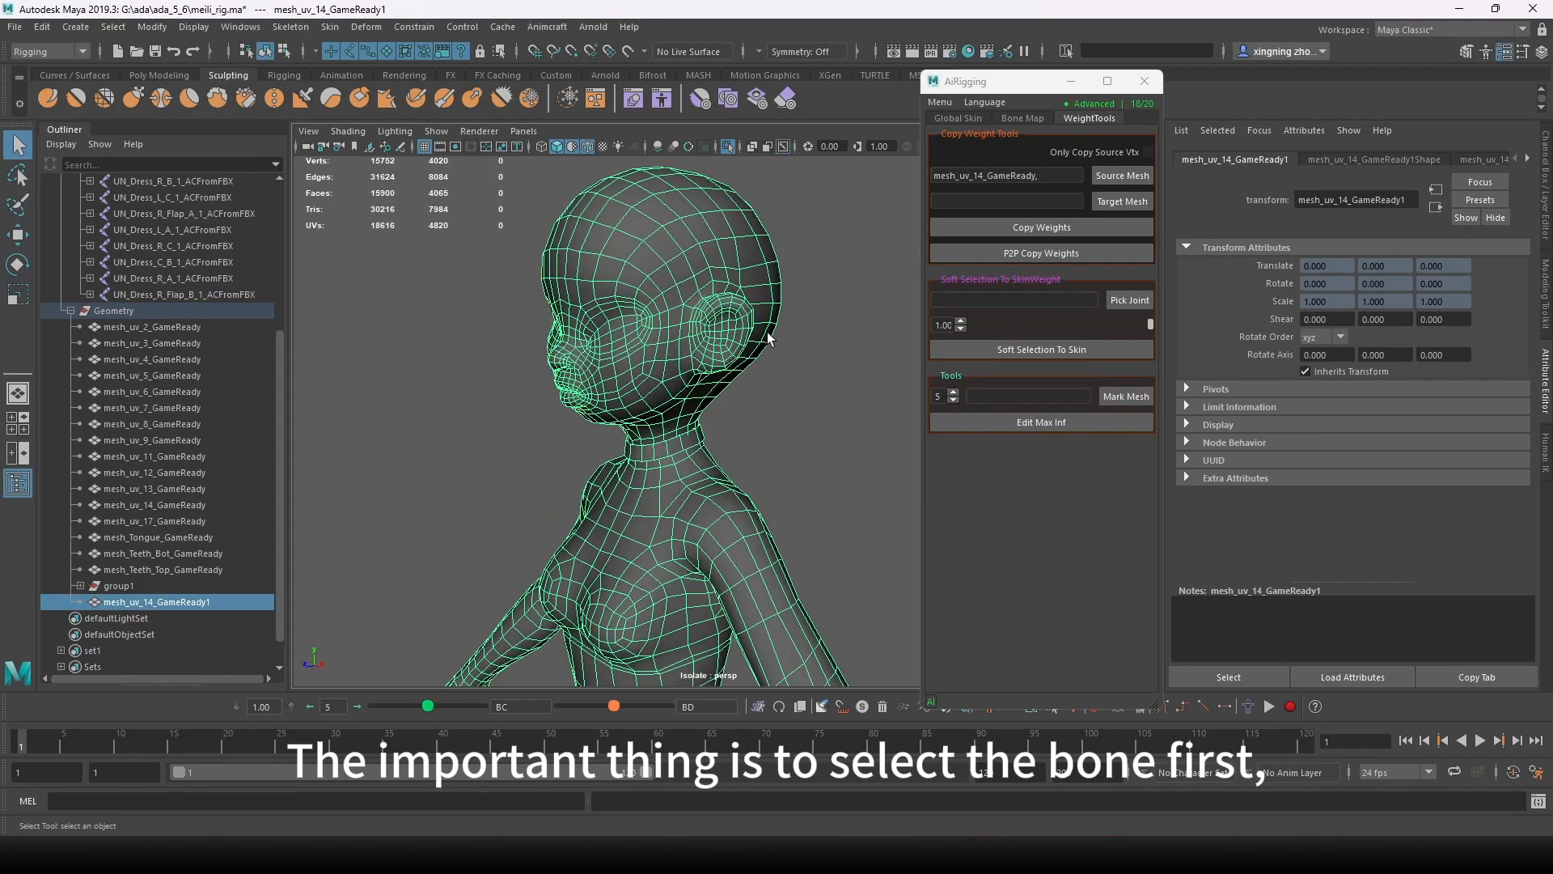
left_click(727, 147)
left_click_drag(750, 408, 676, 441, "alt")
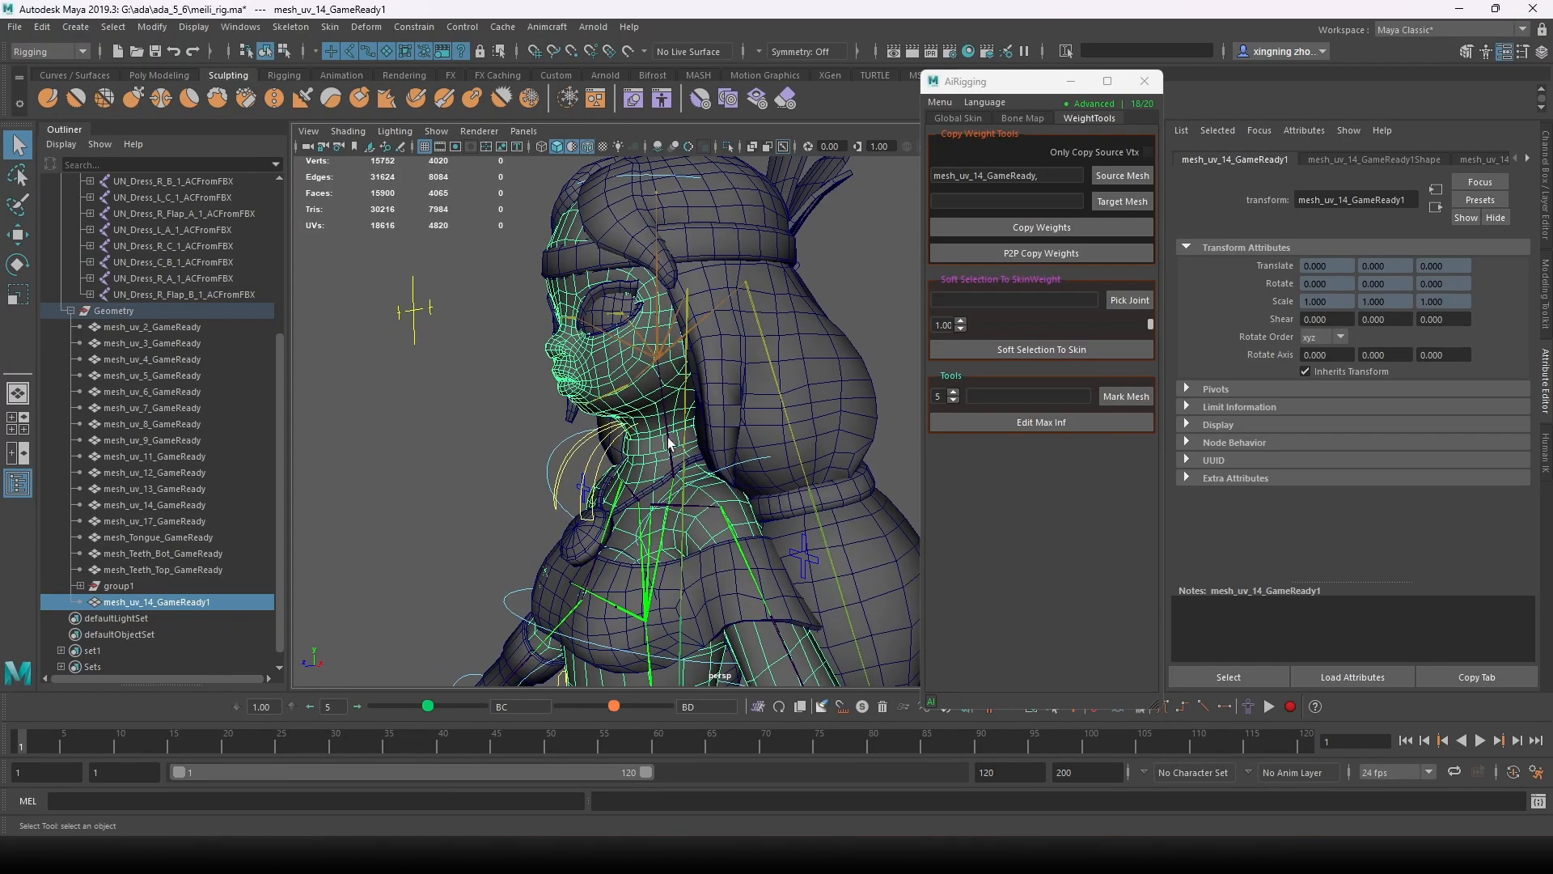
Step: Select the Neck_M joint as the bone for the soft-selection weights
left_click(665, 415)
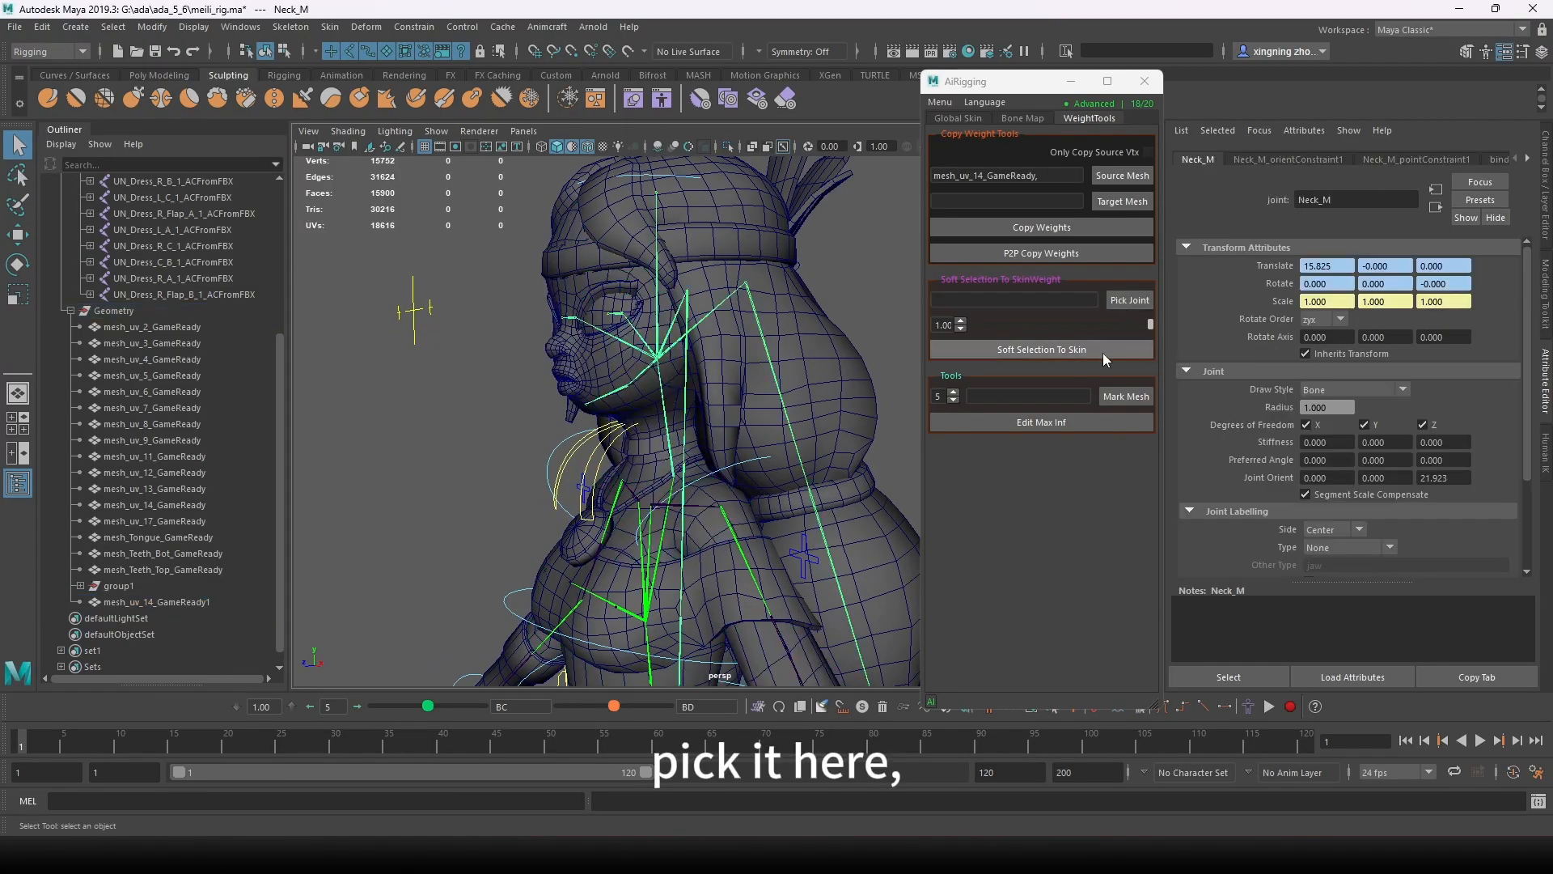
middle_click_drag(684, 585, 642, 434, "alt")
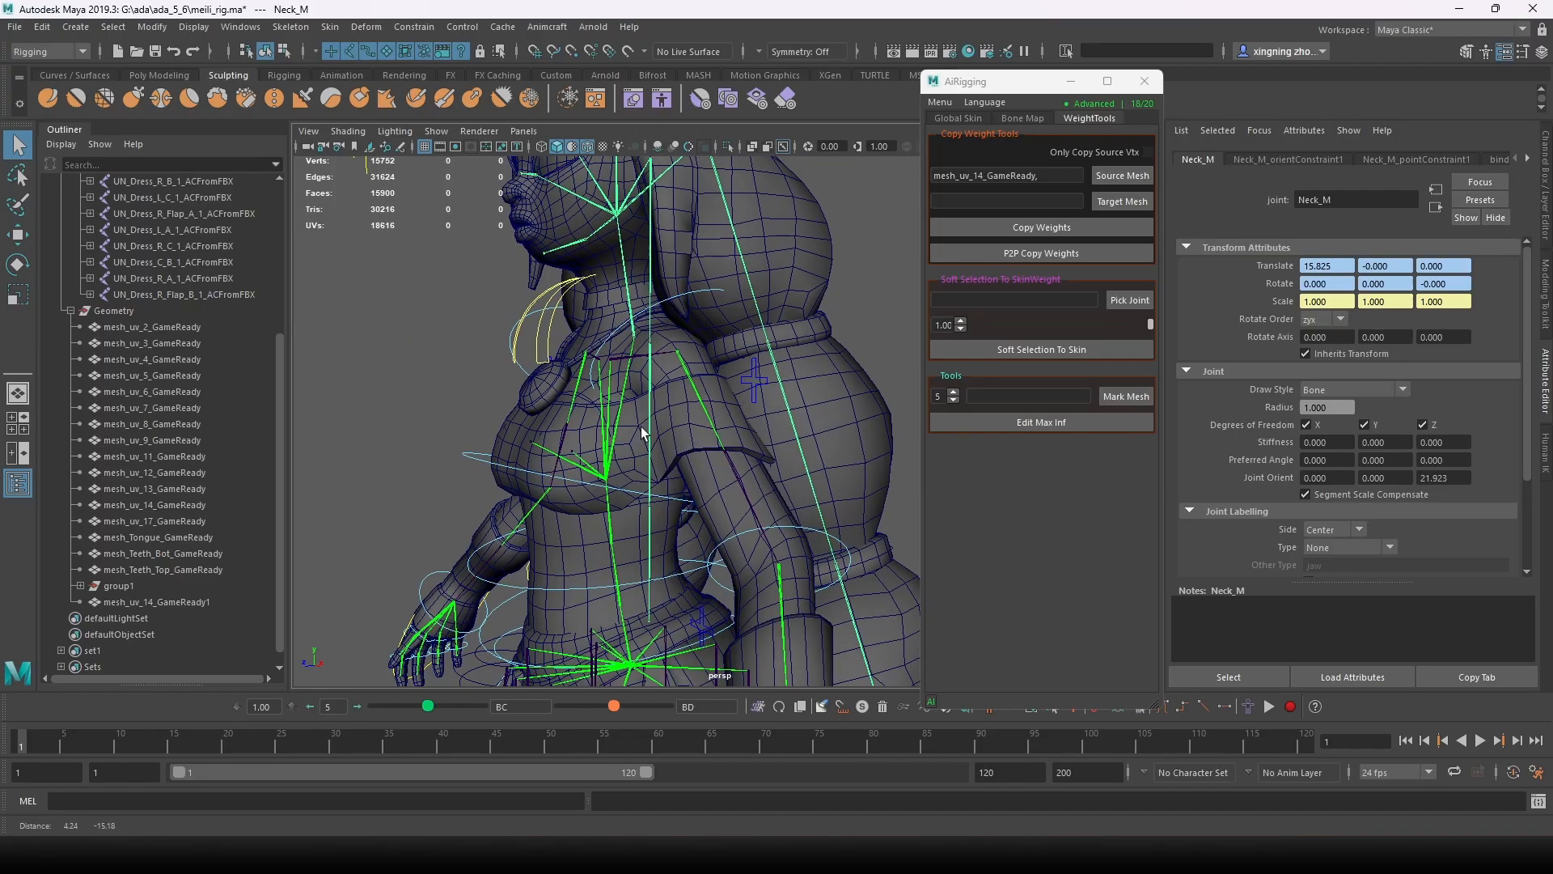
left_click_drag(641, 434, 760, 520, "alt")
middle_click_drag(759, 521, 707, 453, "alt")
left_click_drag(708, 454, 750, 437, "alt")
left_click_drag(730, 495, 763, 489, "alt")
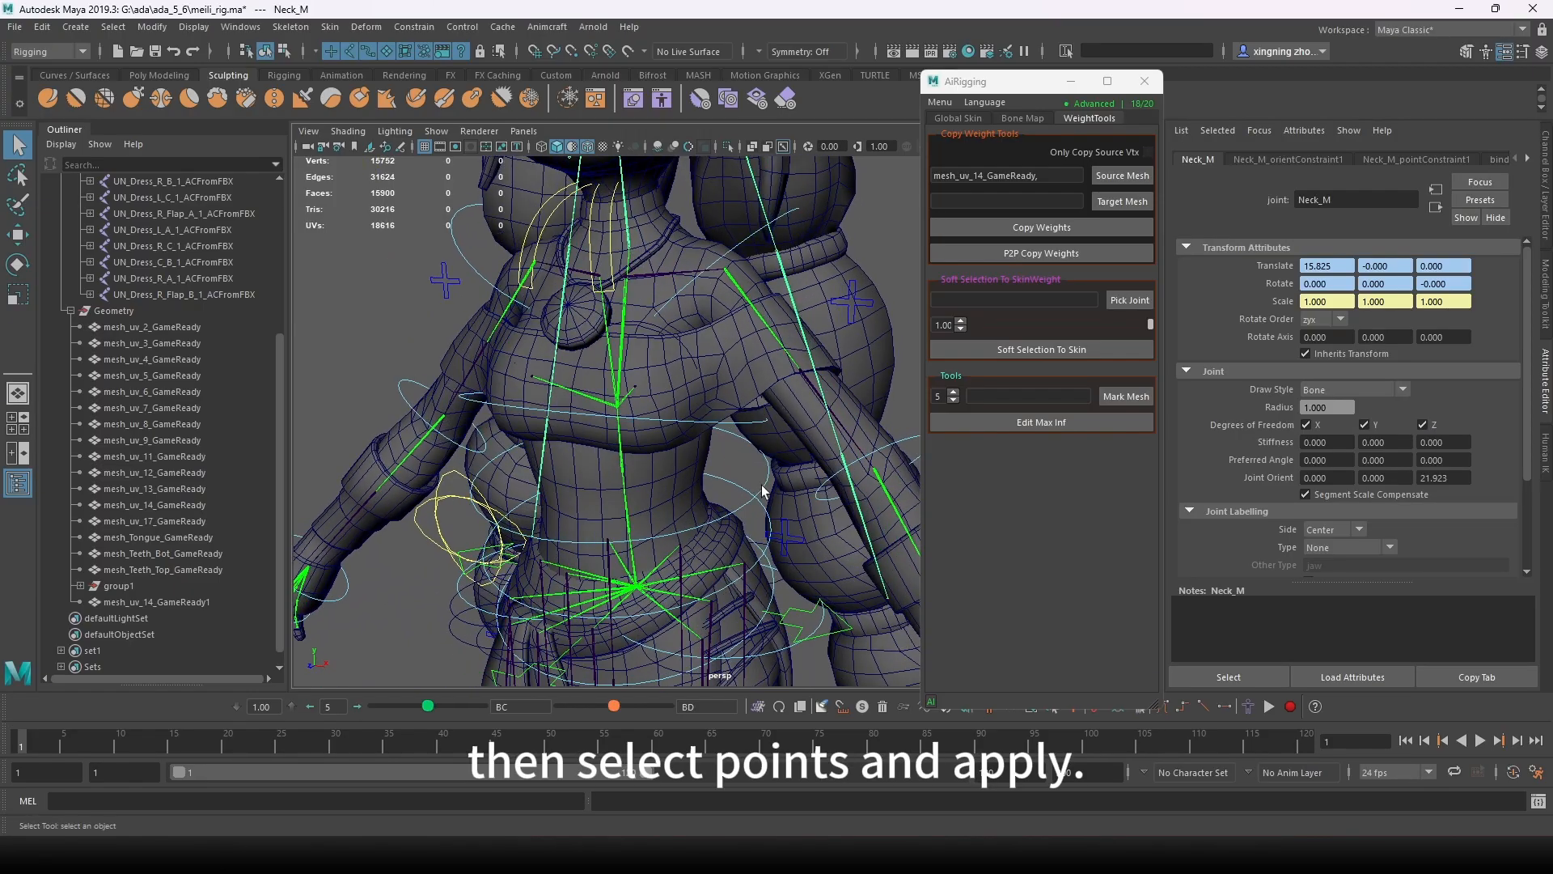
middle_click_drag(764, 500, 761, 454, "alt")
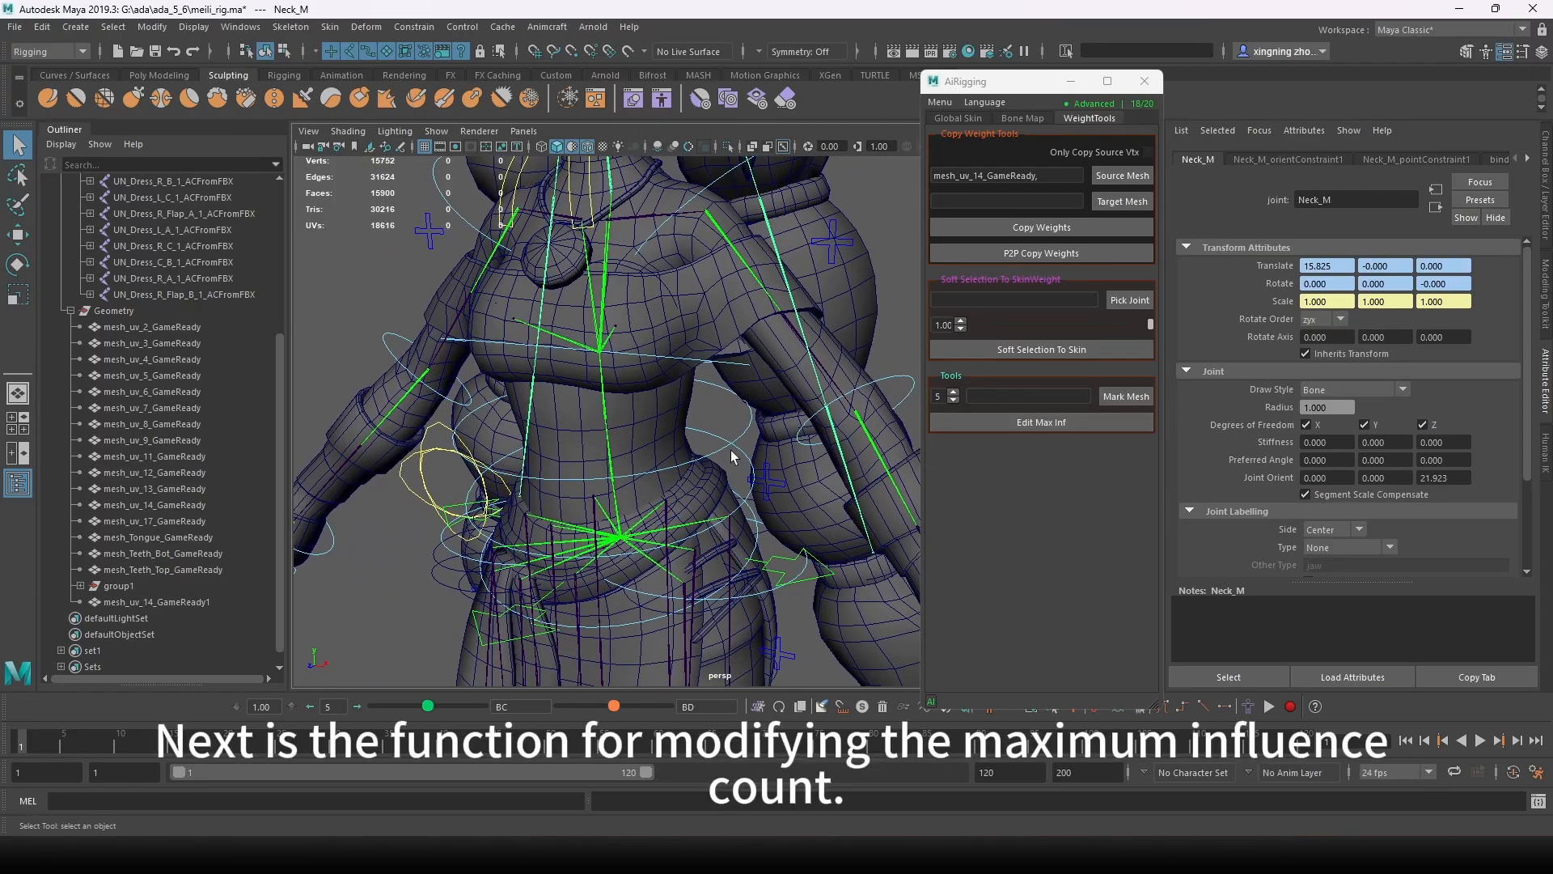
left_click_drag(730, 450, 754, 463, "alt")
middle_click_drag(754, 463, 700, 442, "alt")
Step: Select the off-shoulder top mesh_uv_8_GameReady and check the Max Influences value in its skin cluster attributes
left_click(1540, 197)
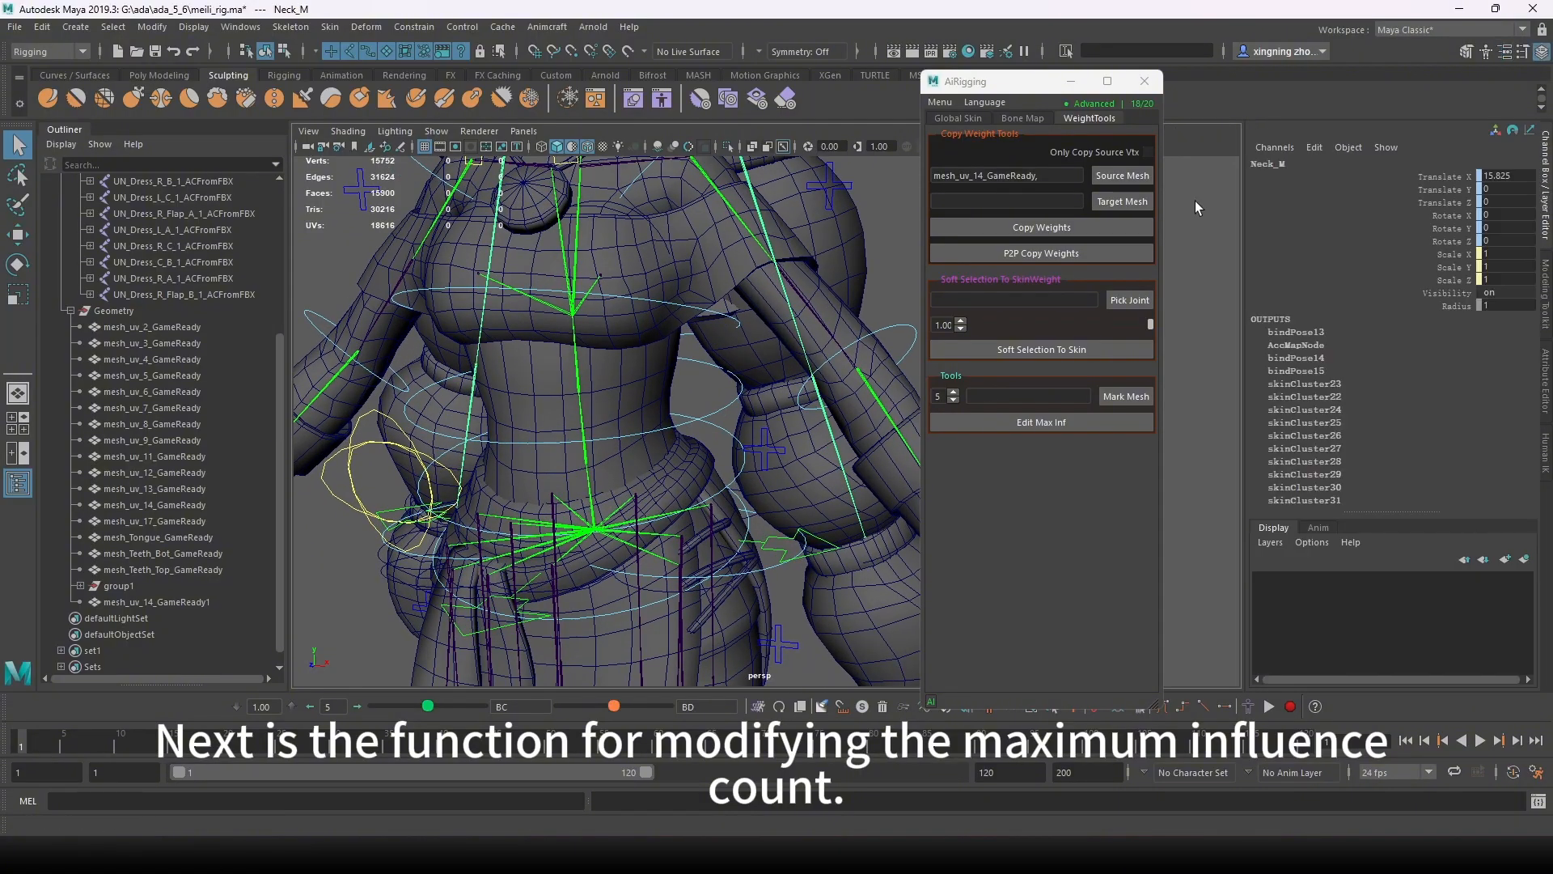
left_click(677, 246)
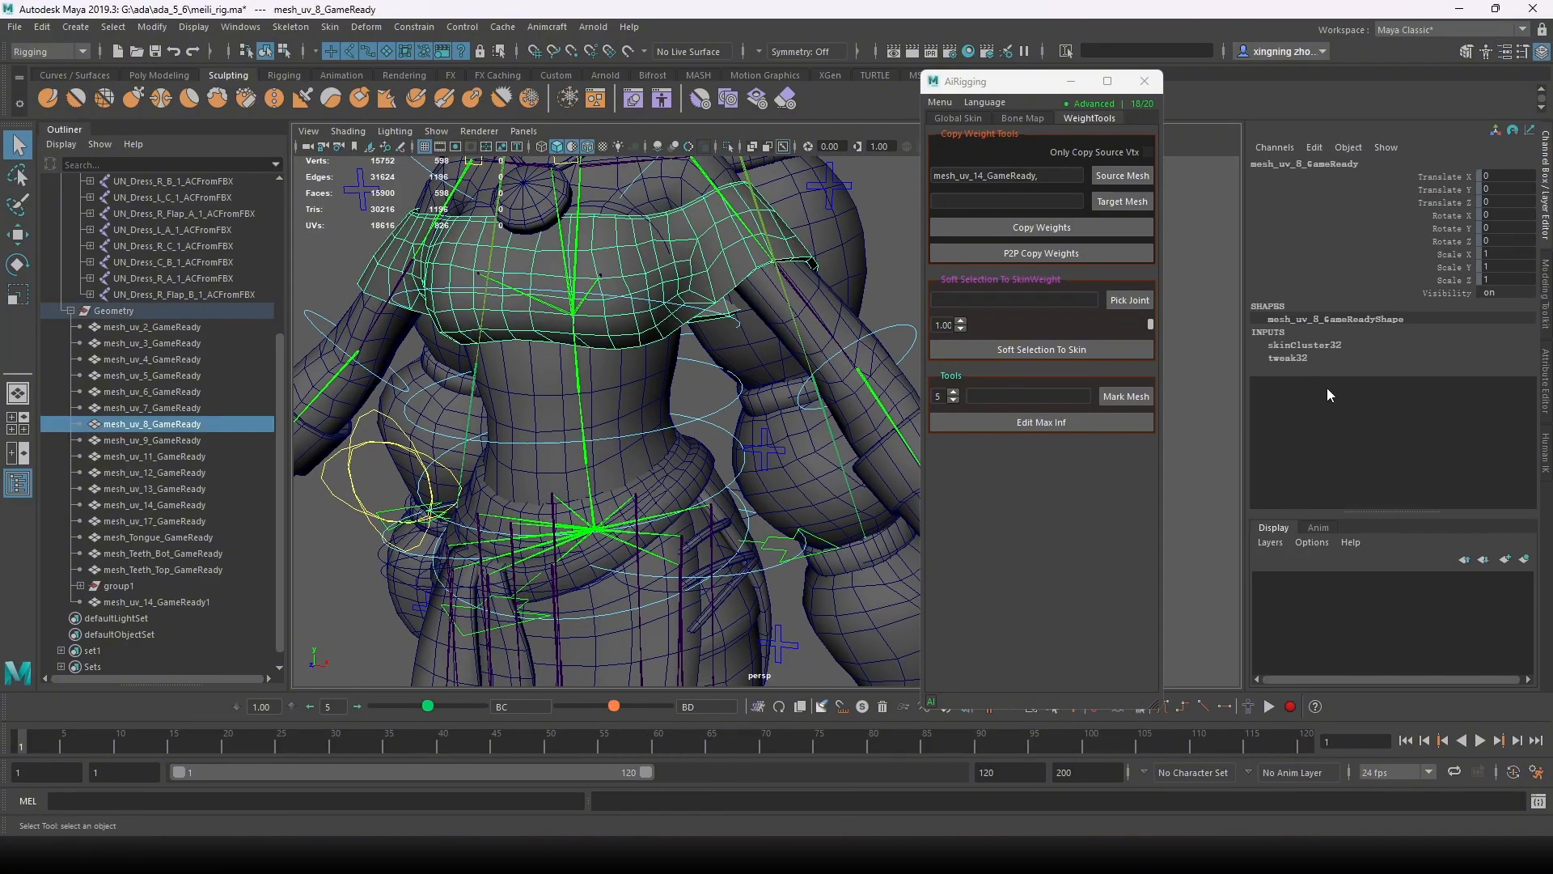
key("ctrl+a")
left_click(1474, 160)
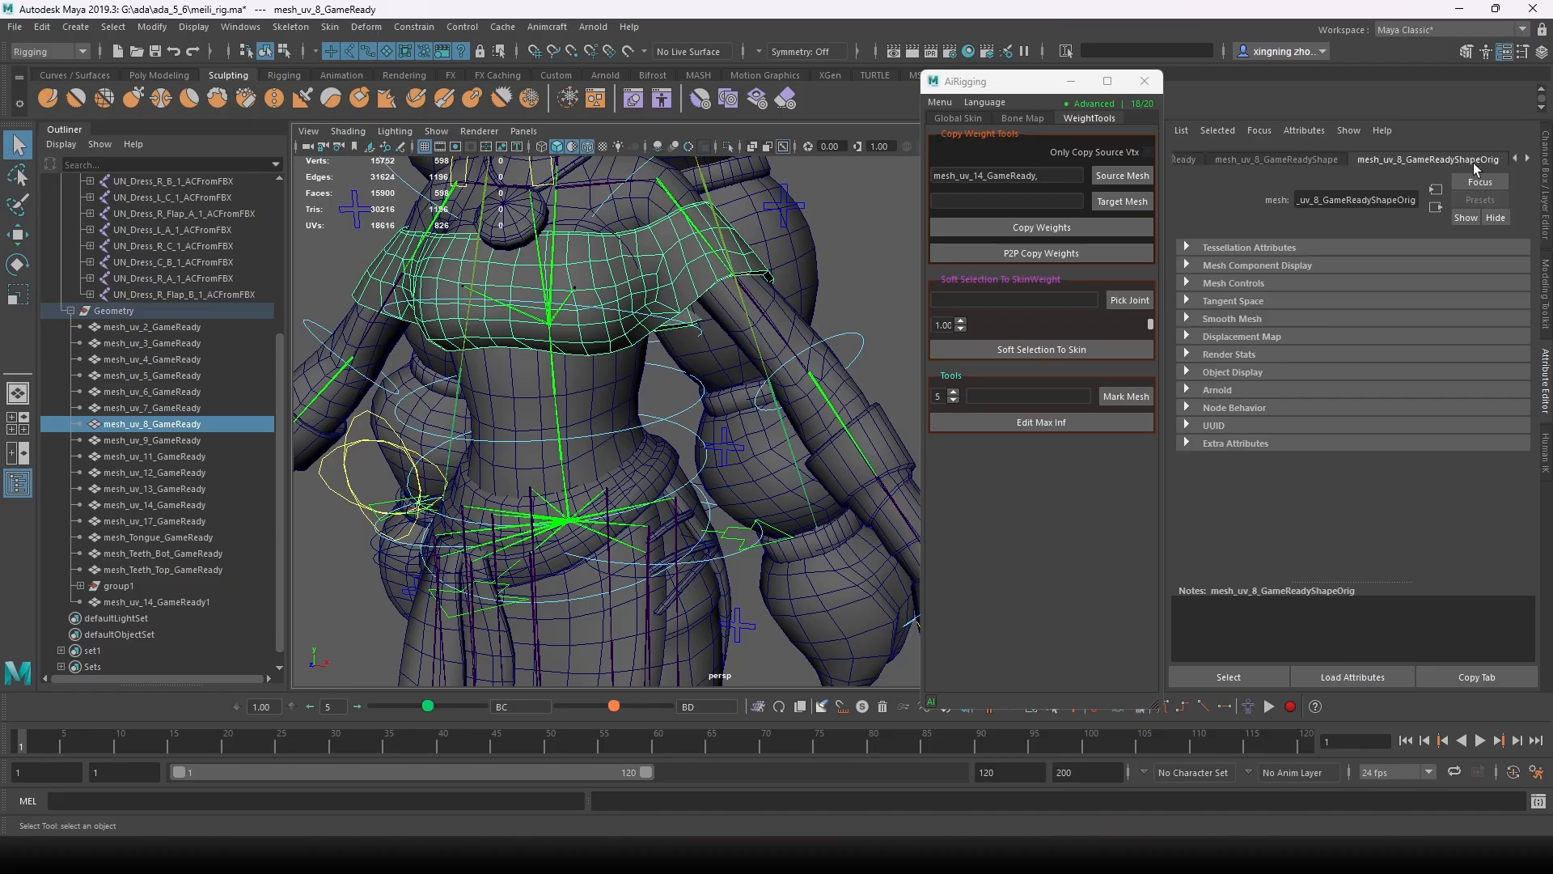
left_click(1527, 160)
left_click(1475, 160)
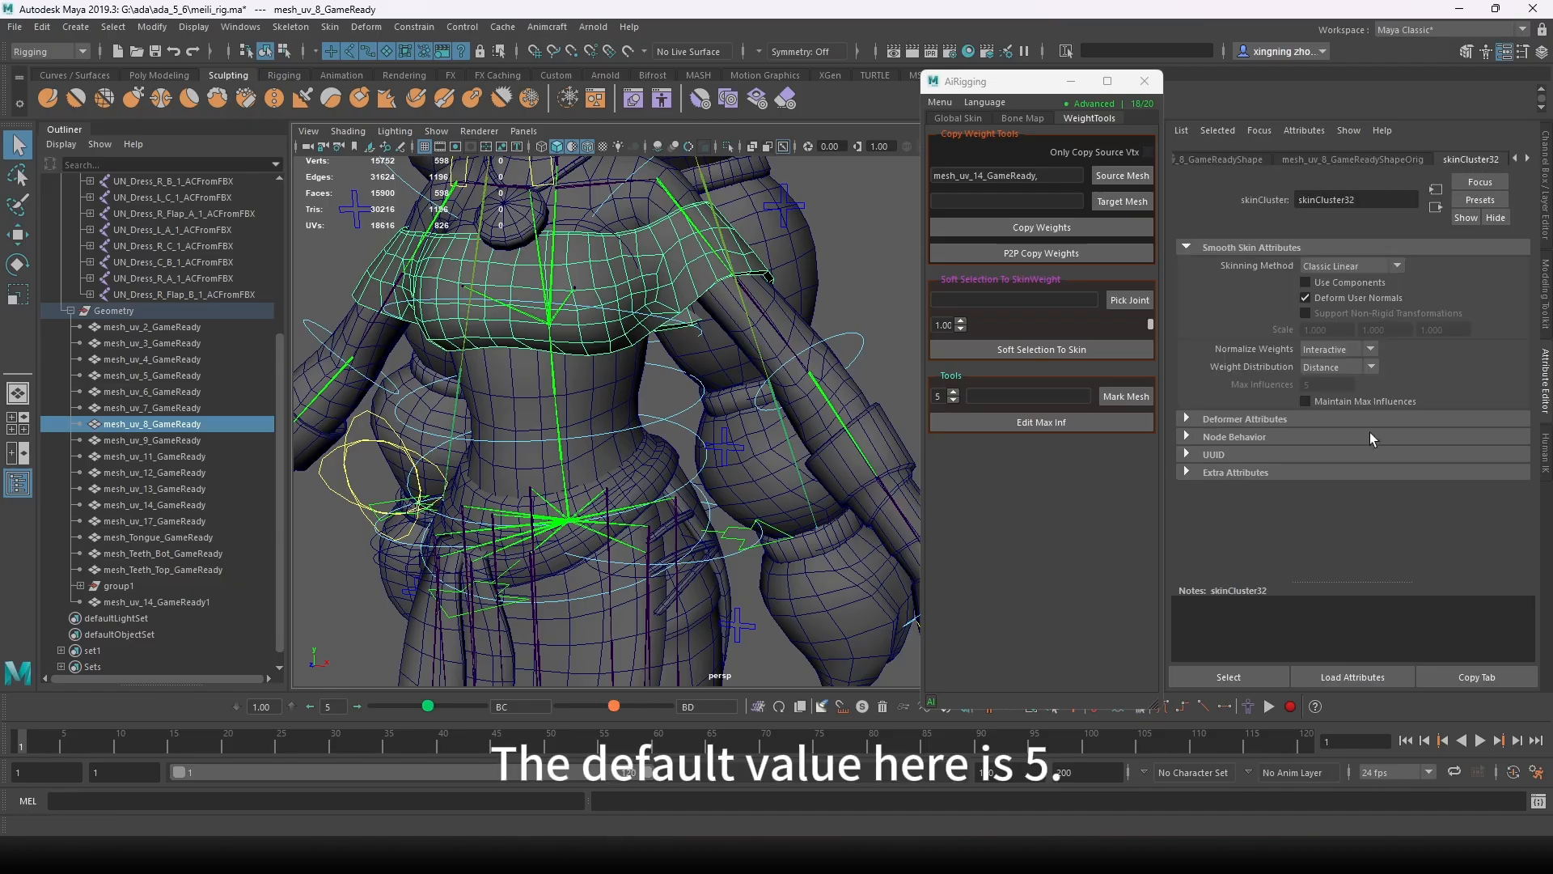
Step: Mark mesh_uv_8_GameReady for editing and change its maximum influence count to 9
left_click_drag(777, 430, 638, 437, "alt")
left_click(1133, 399)
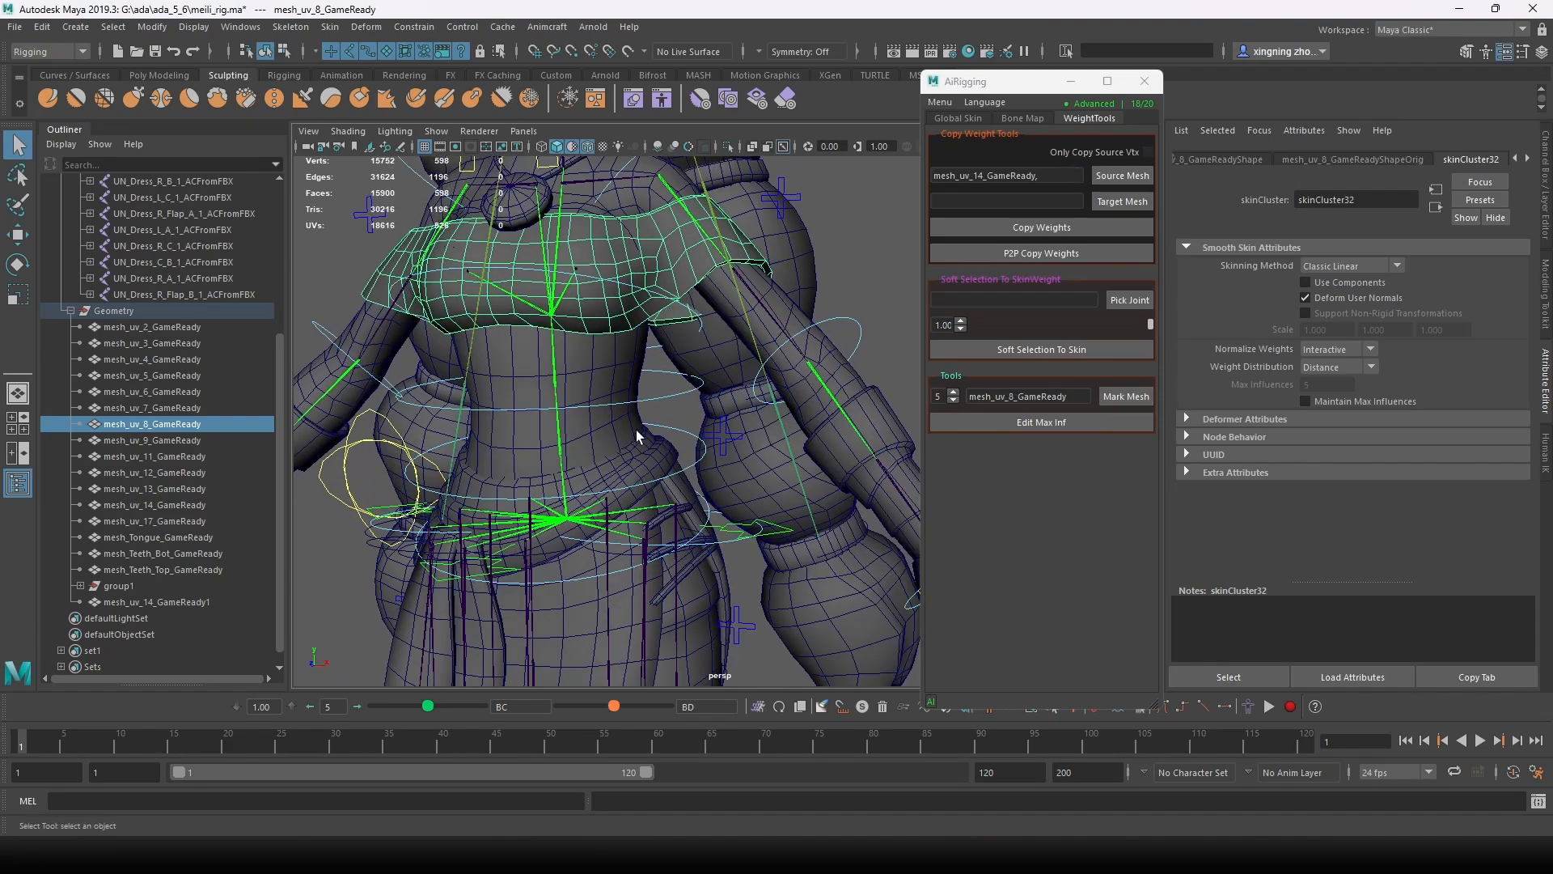
left_click(953, 392)
left_click(953, 392)
left_click(953, 392)
left_click(953, 392)
left_click(1054, 419)
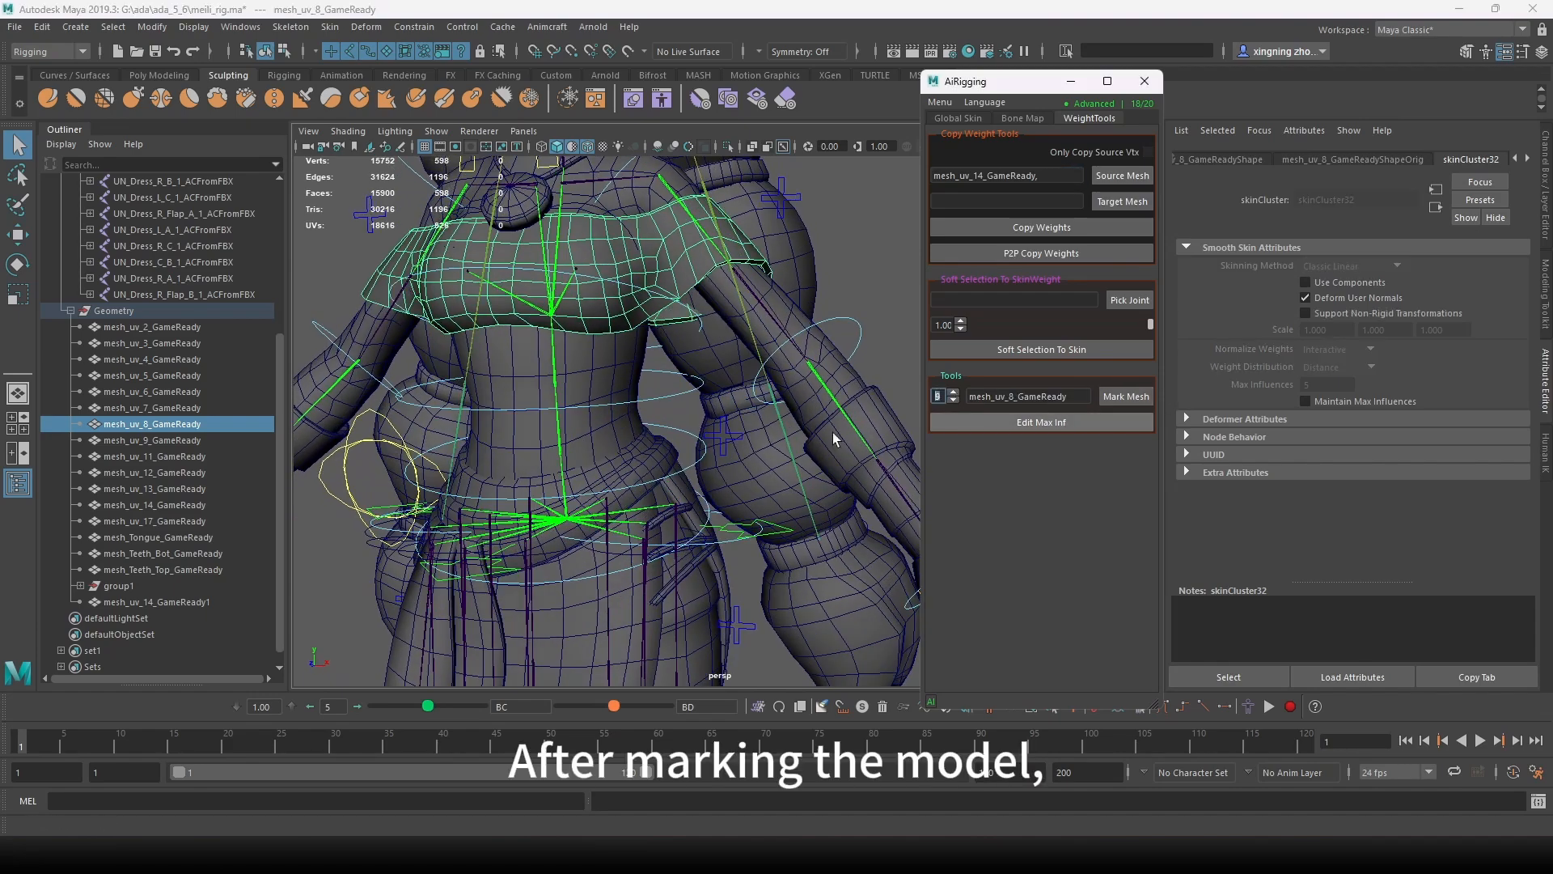
Step: Check the Max Influences value in the skin cluster attributes of mesh_uv_8_GameReady after the edit
left_click(1528, 158)
left_click(1472, 159)
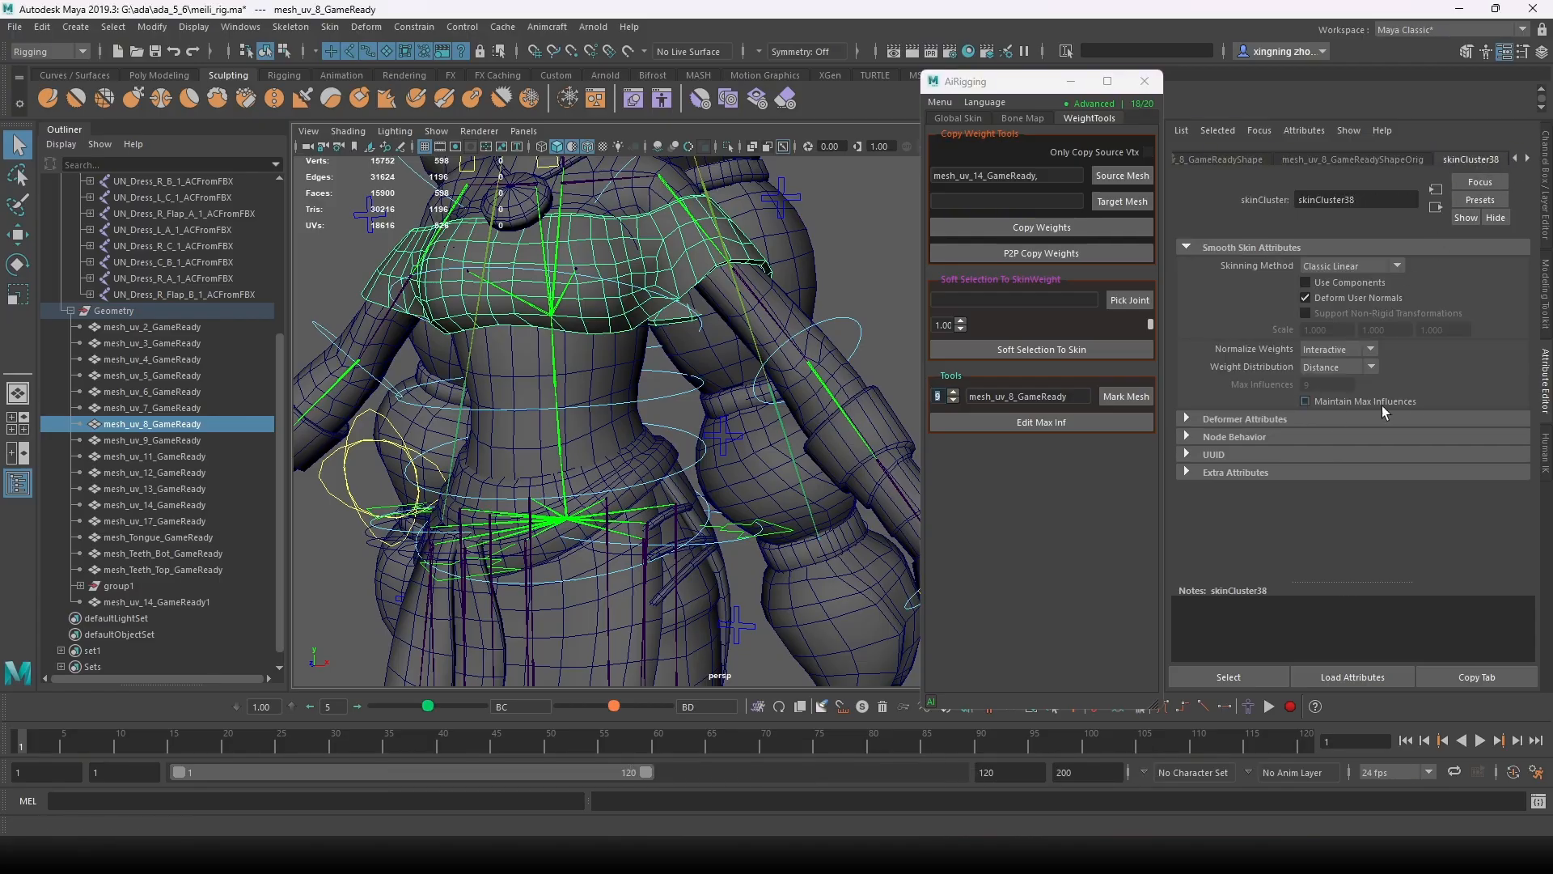
left_click_drag(742, 439, 686, 421, "alt")
left_click_drag(706, 352, 735, 363, "alt")
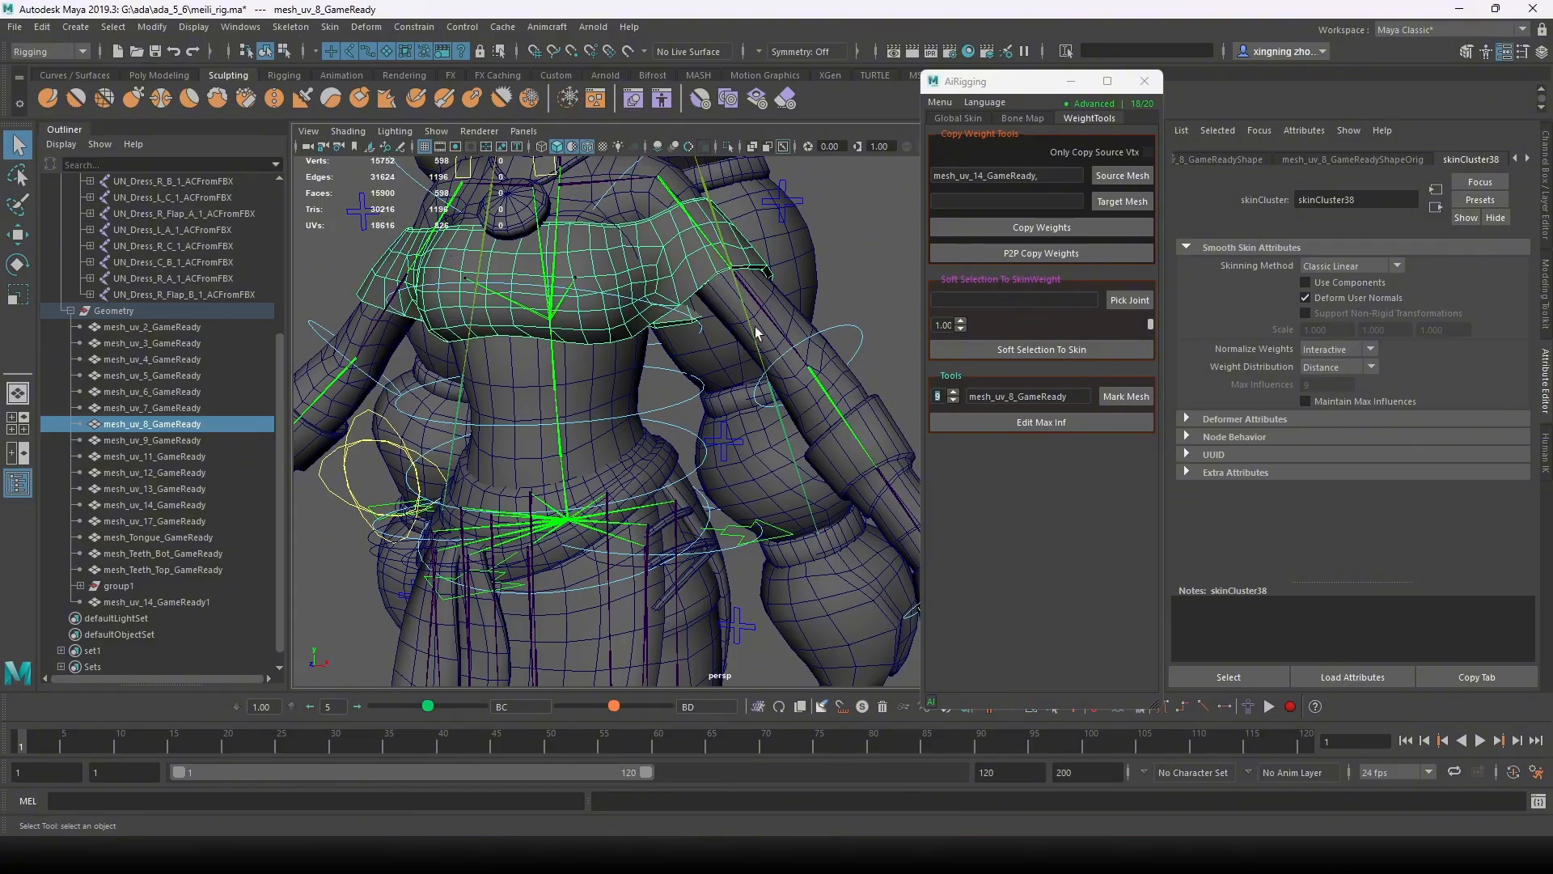
left_click_drag(813, 314, 736, 374, "alt")
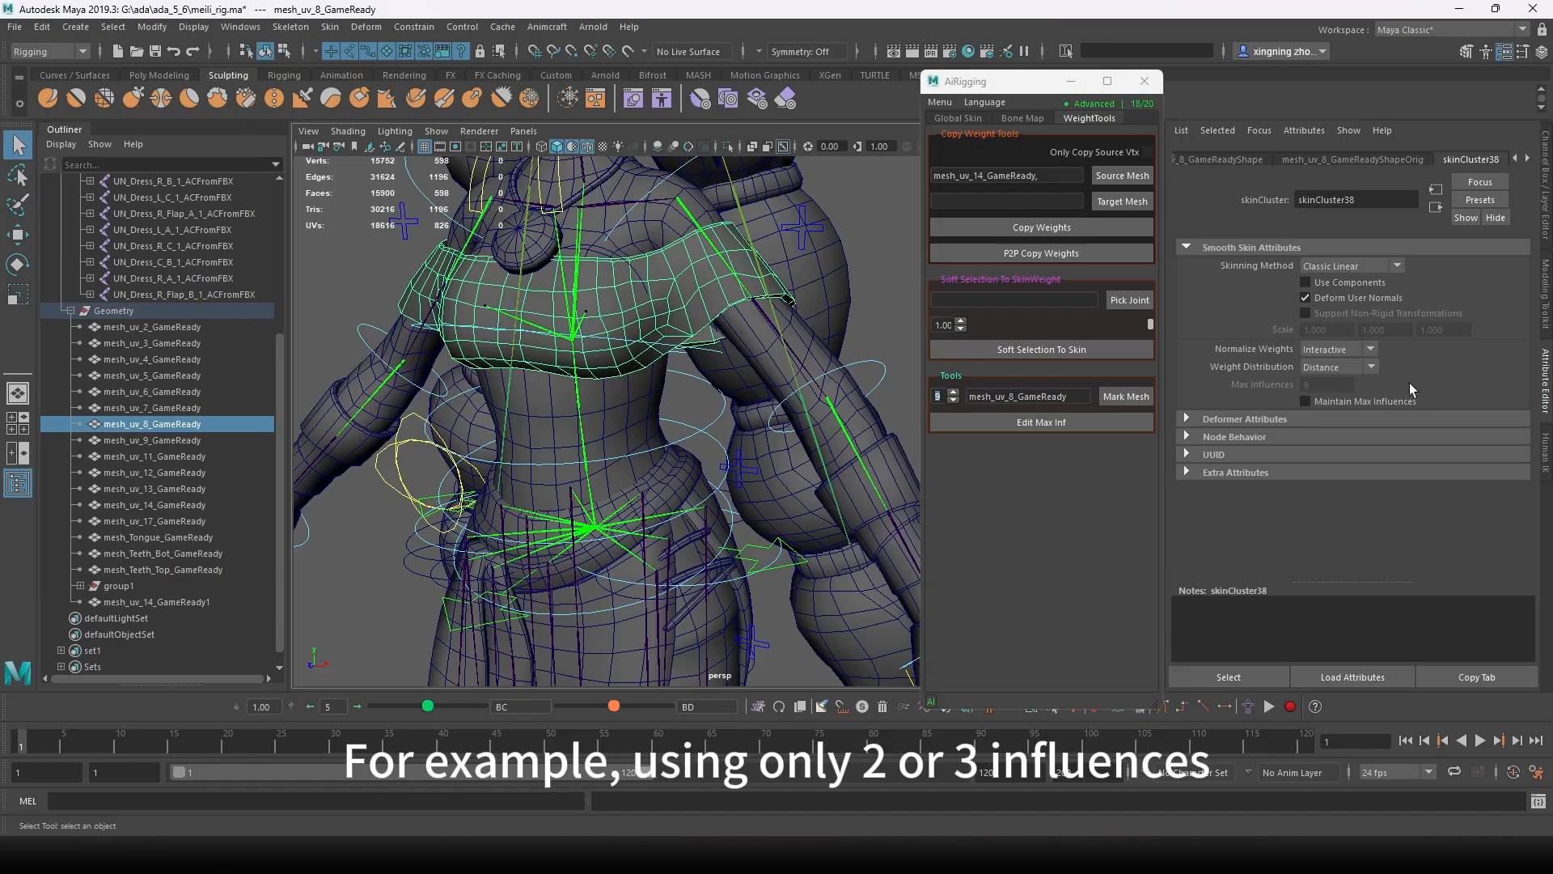
Step: Look over the Global Skin page and return to the WeightTools page
left_click_drag(711, 482, 740, 453, "alt")
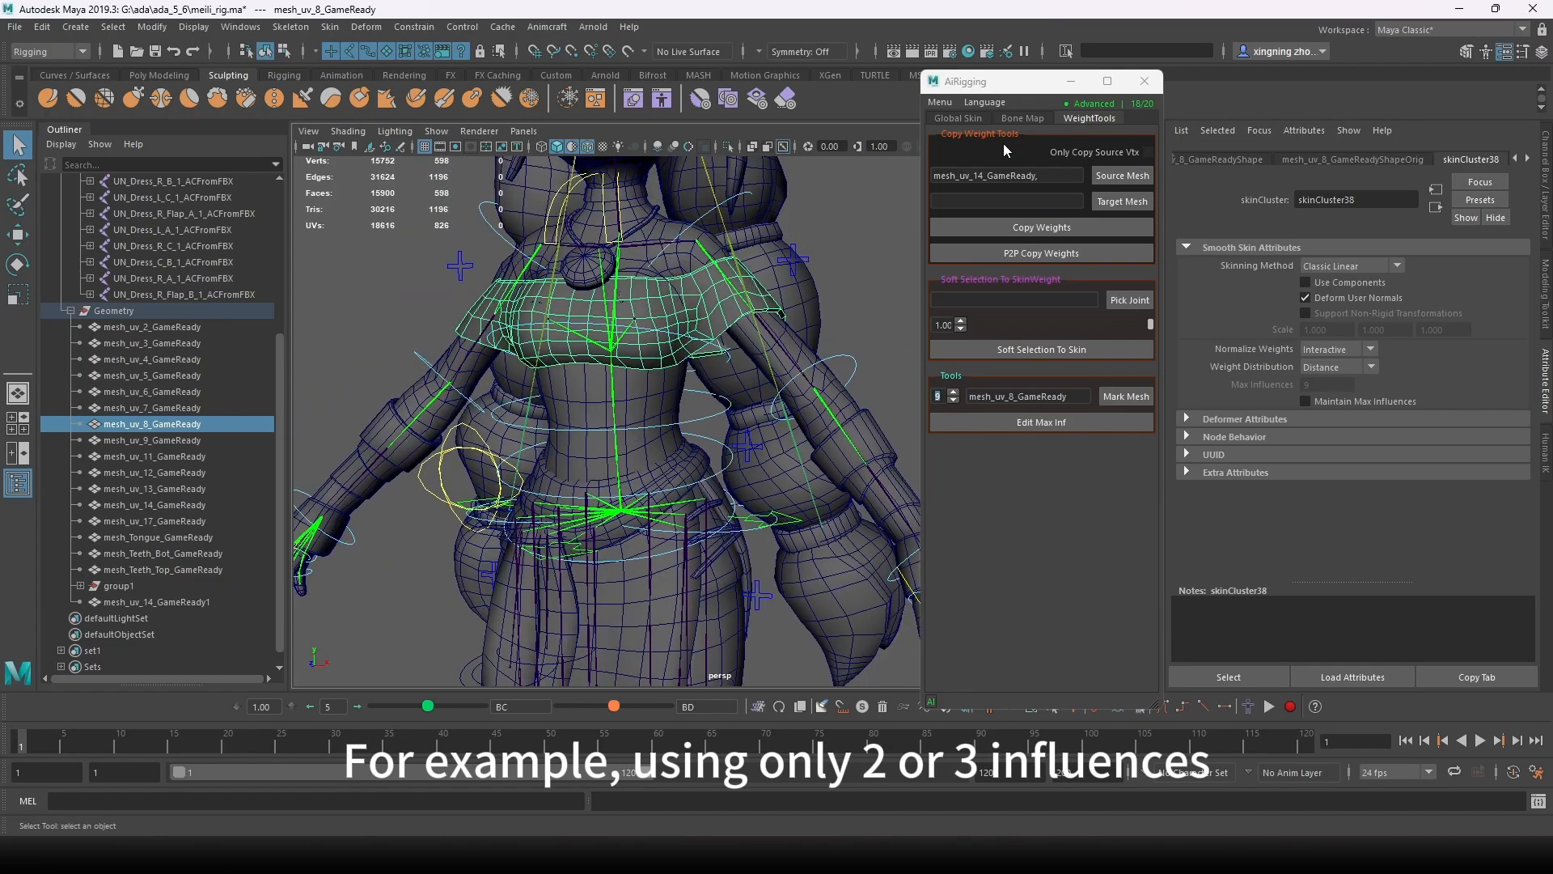
left_click(958, 118)
left_click(1079, 118)
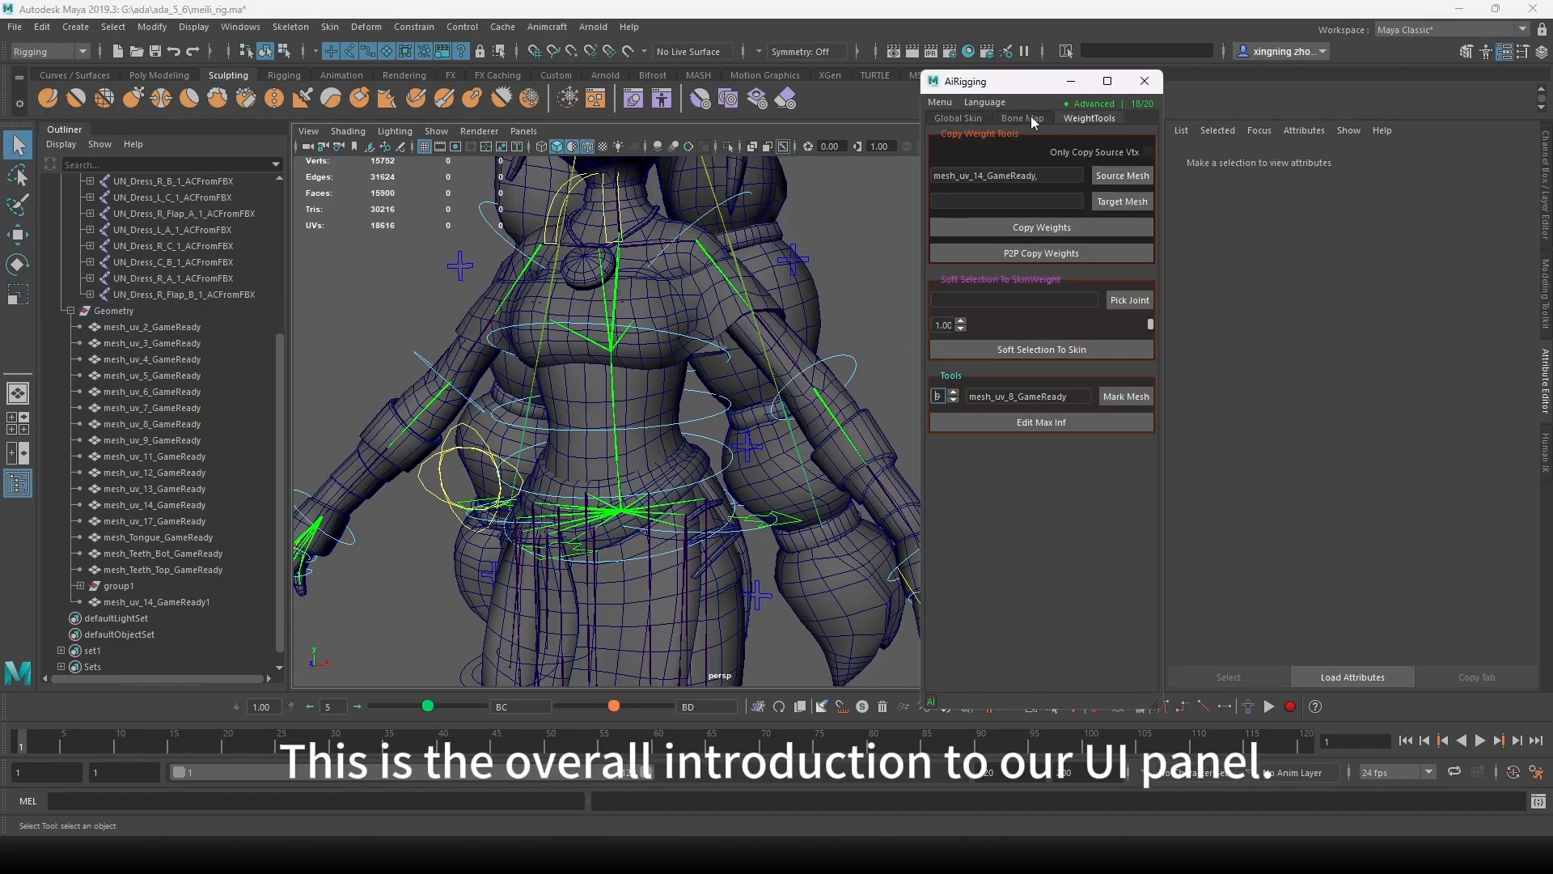